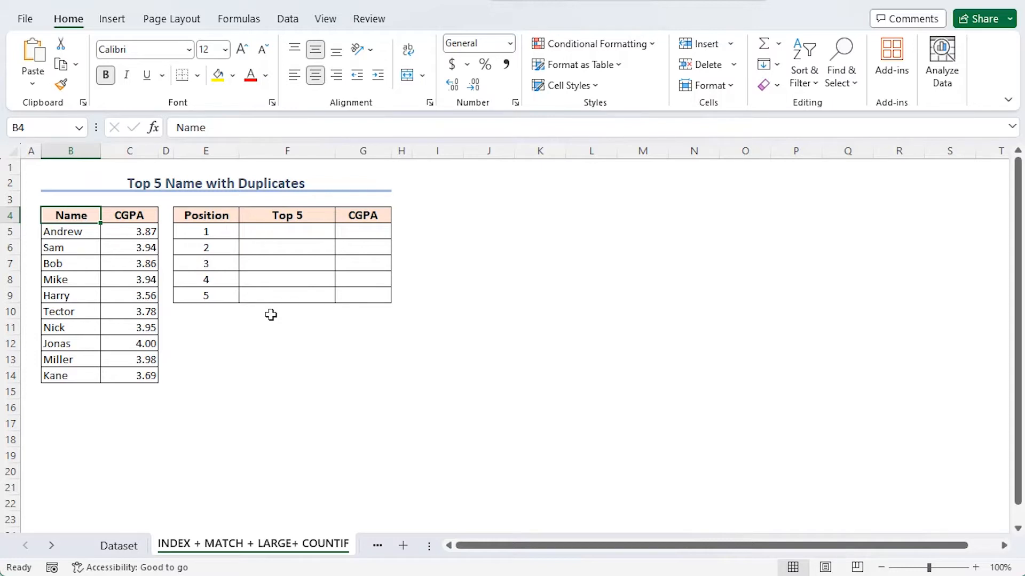
Start a LARGE formula in cell G5 with the absolute range $C$5:$C$14 as its array.
{"action": "left_click", "coordinate": [354, 232]}
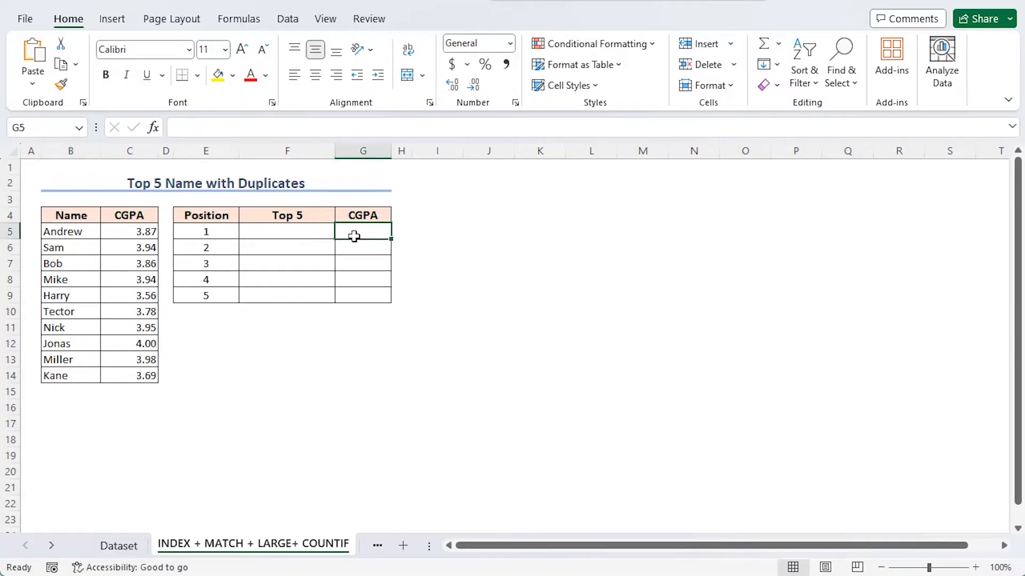
{"action": "type", "text": "="}
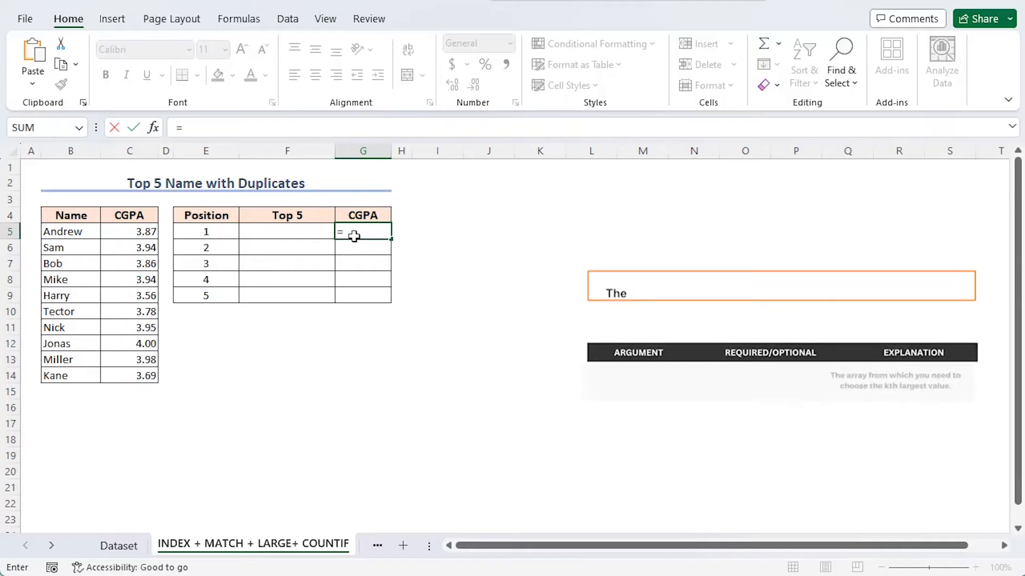
{"action": "type", "text": "larg"}
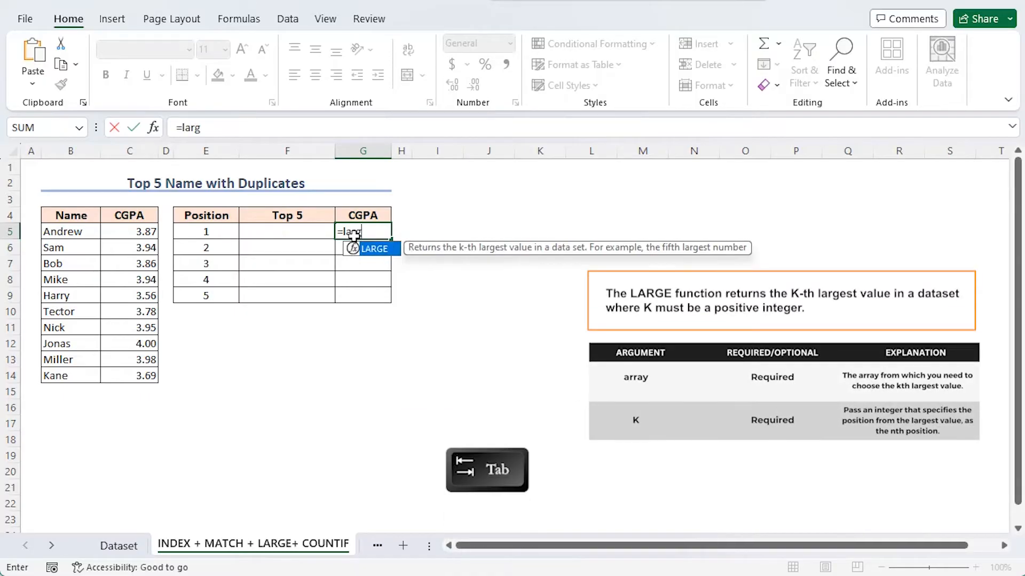
{"action": "key", "text": "Tab"}
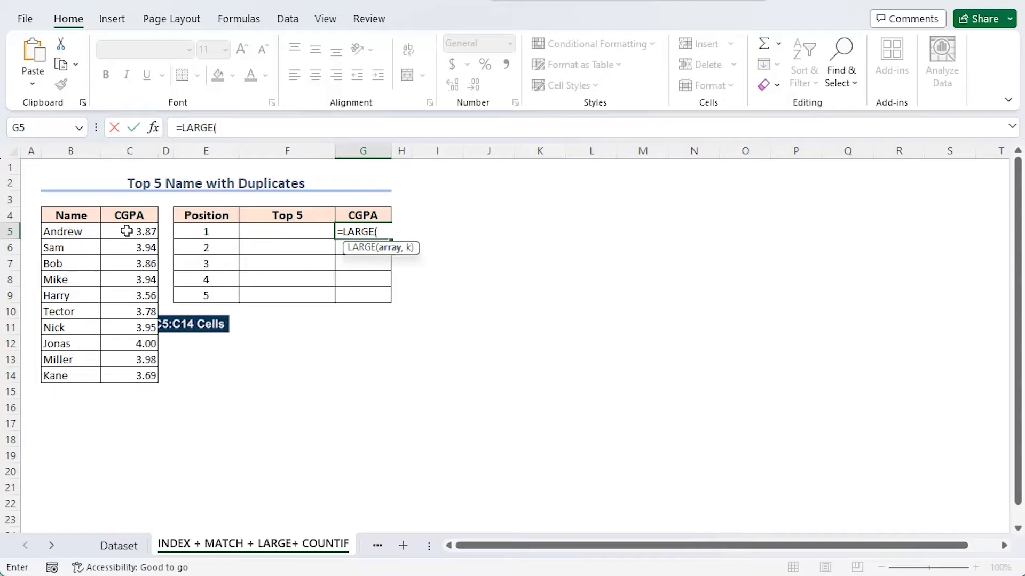
{"action": "left_click_drag", "start_coordinate": [133, 233], "coordinate": [118, 380]}
{"action": "key", "text": "F4"}
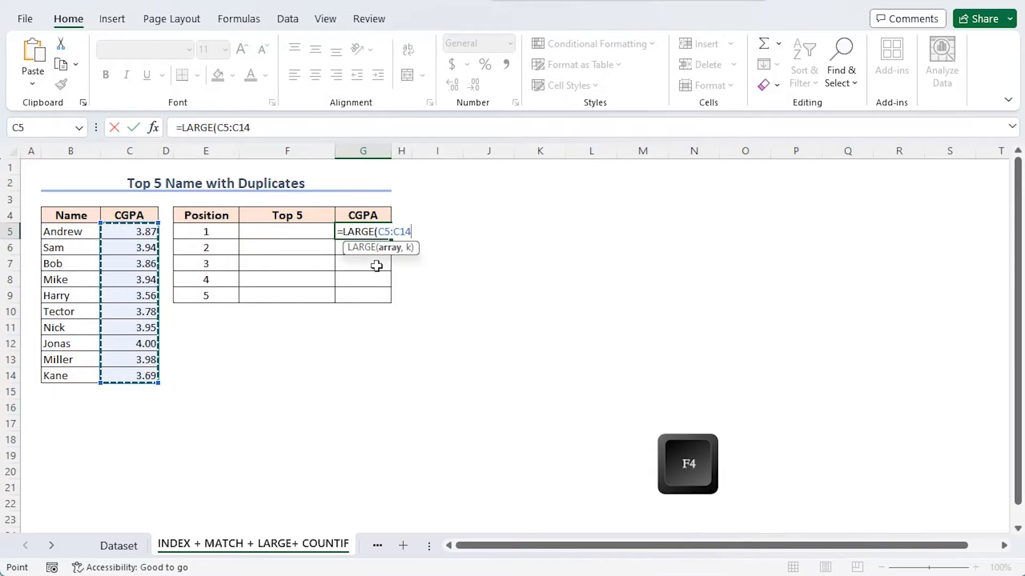
{"action": "key", "text": "F4"}
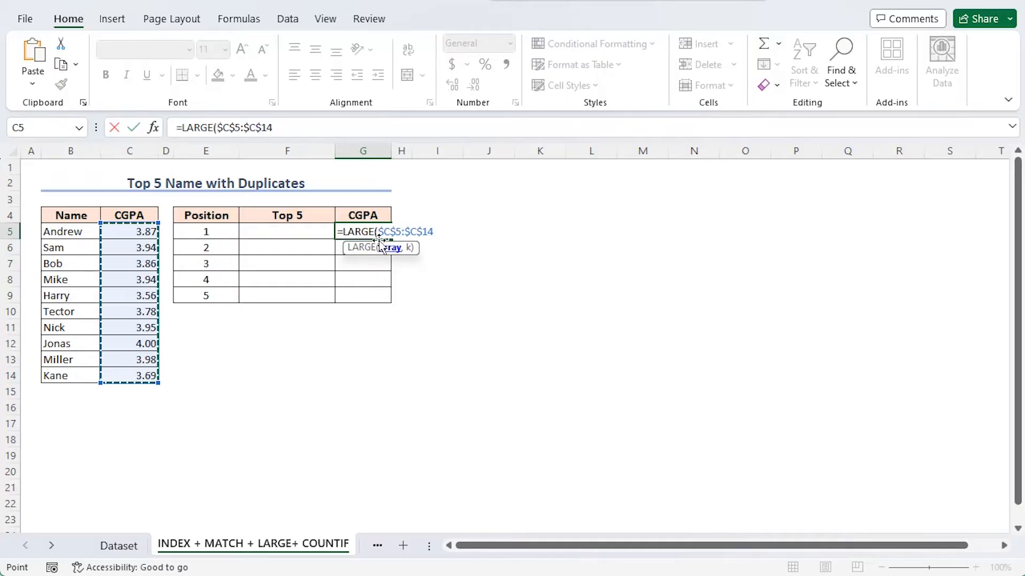
{"action": "type", "text": ","}
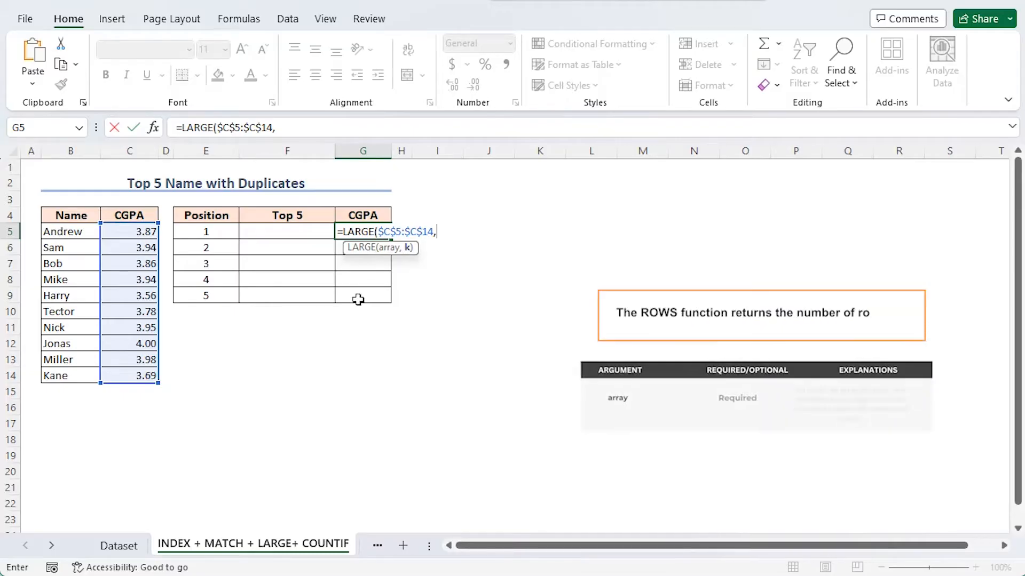
{"action": "type", "text": "rows"}
Add ROWS($G$5:$G5) as the k argument of the LARGE formula and close the parentheses.
{"action": "key", "text": "Tab"}
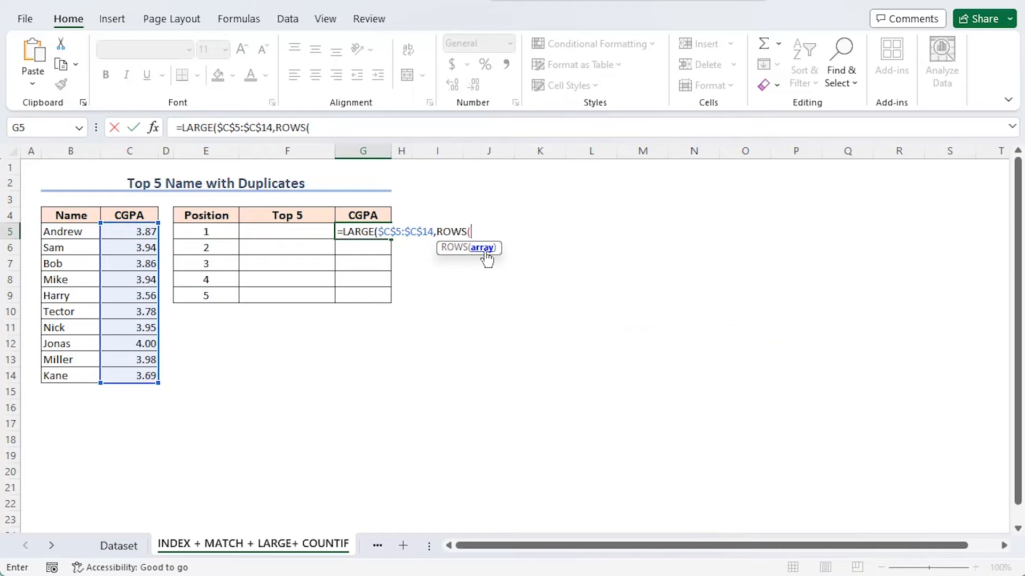
{"action": "type", "text": "G5:G5)"}
{"action": "left_click", "coordinate": [472, 231]}
{"action": "key", "text": "F4"}
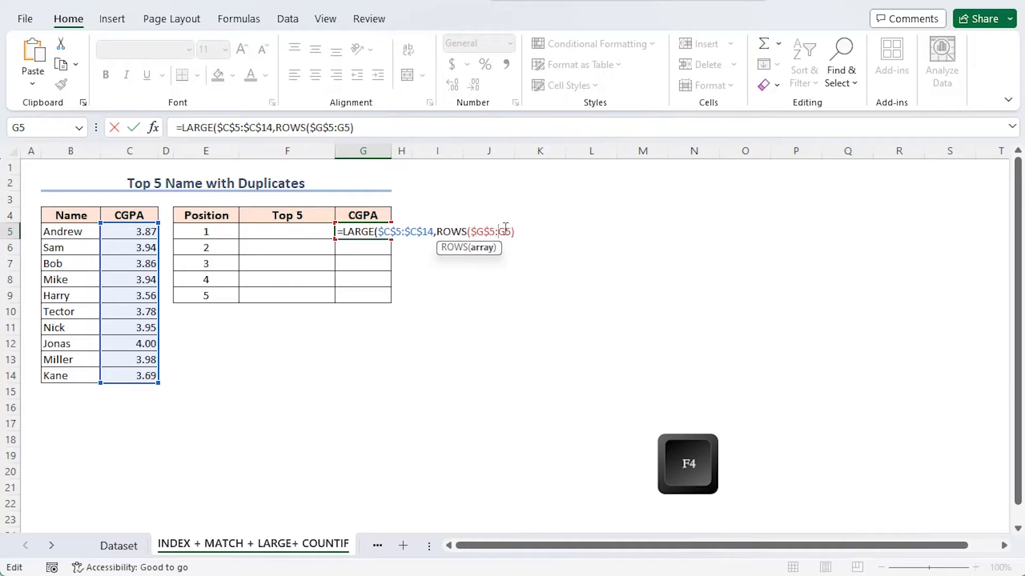
{"action": "key", "text": "F4"}
{"action": "key", "text": "F4"}
{"action": "key", "text": "F4"}
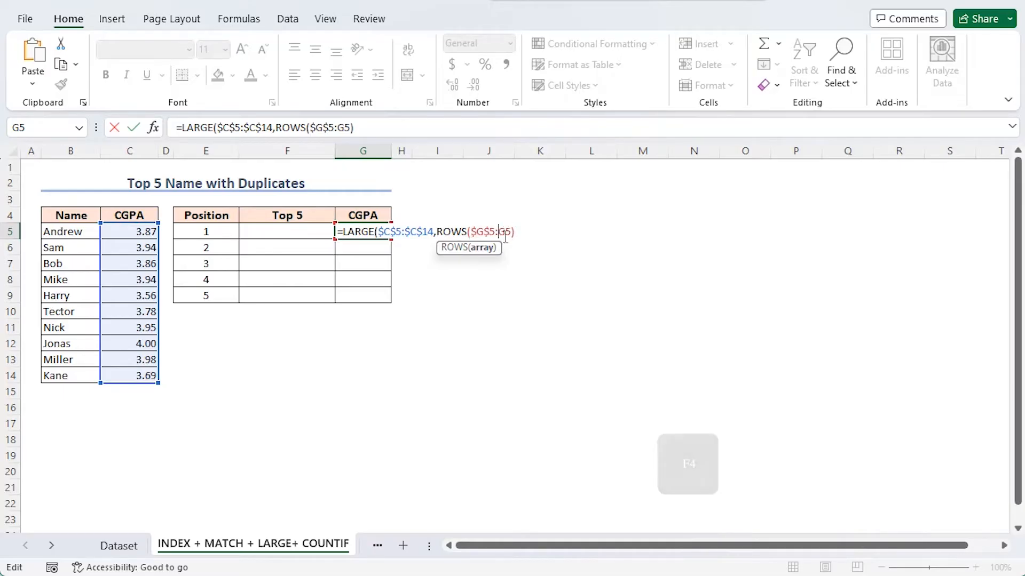
{"action": "left_click", "coordinate": [520, 232]}
Commit the LARGE formula in G5 and fill it down through G9.
{"action": "left_click", "coordinate": [408, 247]}
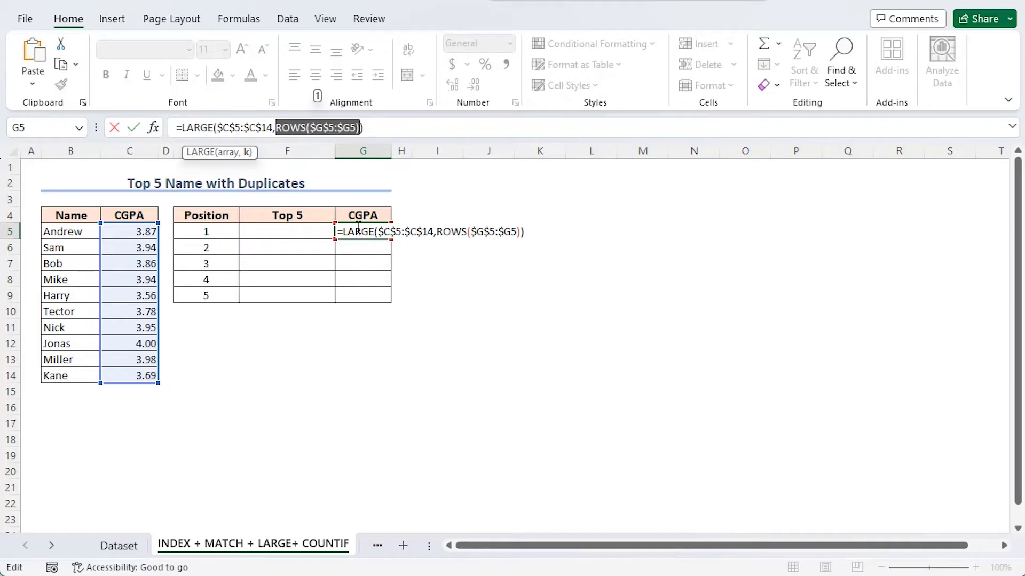
{"action": "left_click_drag", "start_coordinate": [181, 128], "coordinate": [366, 128]}
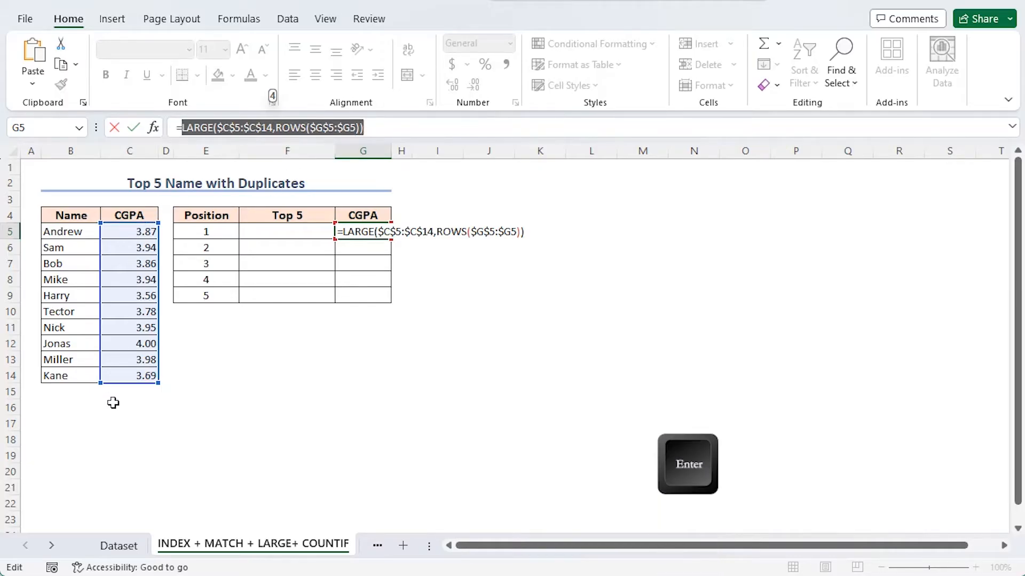
{"action": "key", "text": "Return"}
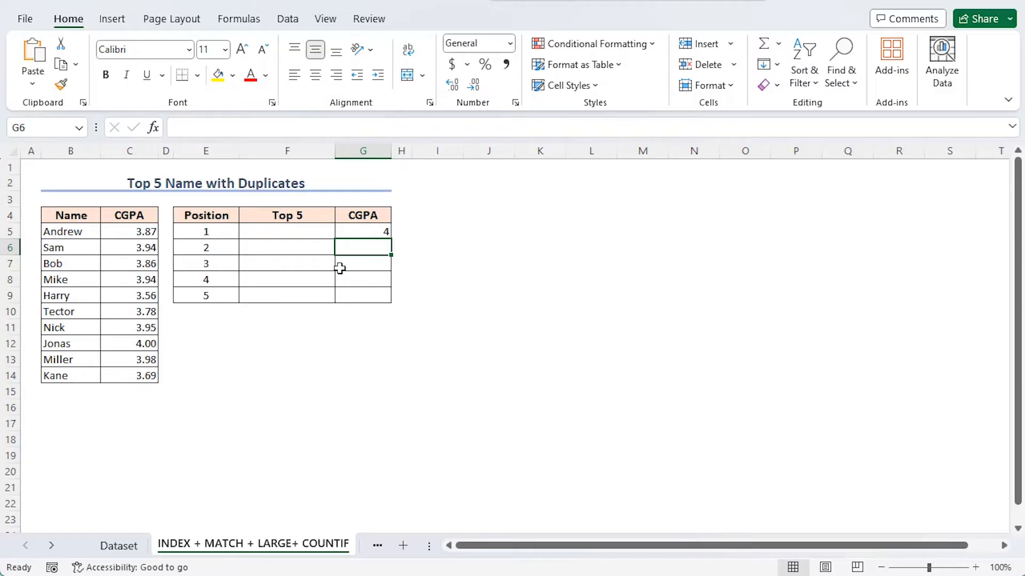
{"action": "left_click", "coordinate": [363, 233]}
{"action": "left_click_drag", "start_coordinate": [391, 239], "coordinate": [393, 302]}
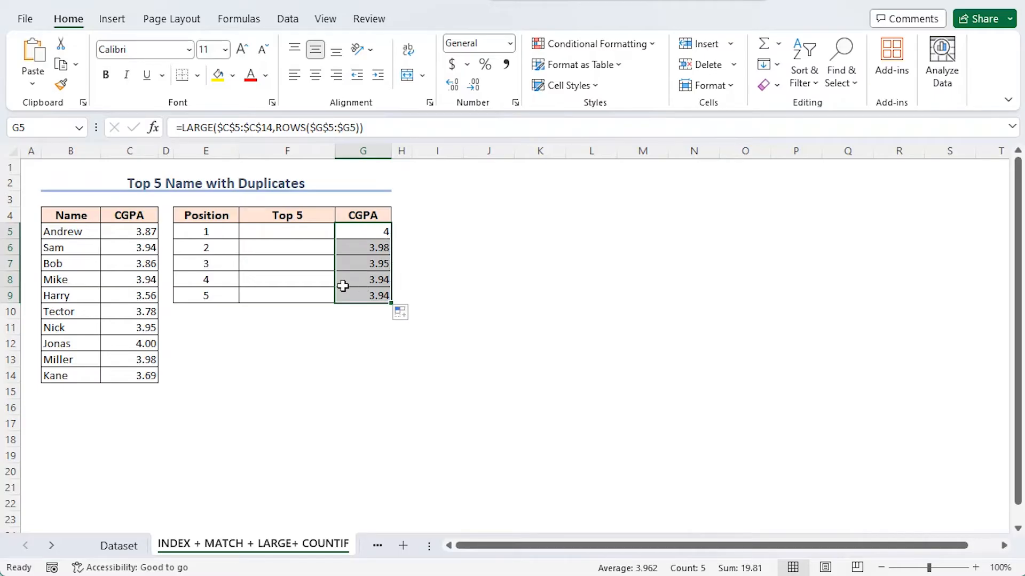
Start an INDEX formula in cell F5 with the absolute range $B$5:$B$14 as its array.
{"action": "left_click", "coordinate": [273, 229]}
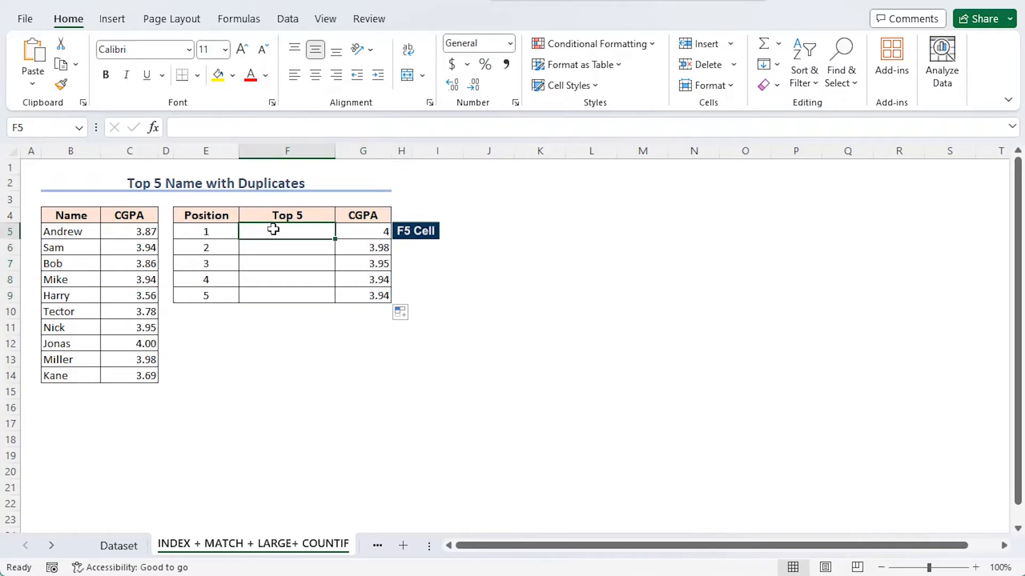
{"action": "type", "text": "="}
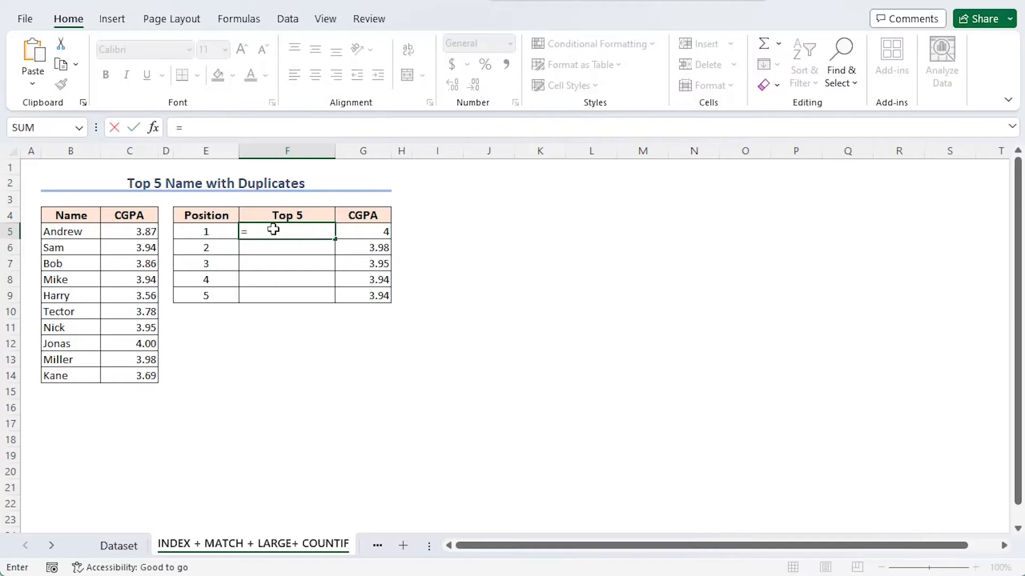
{"action": "type", "text": "ind"}
{"action": "key", "text": "Tab"}
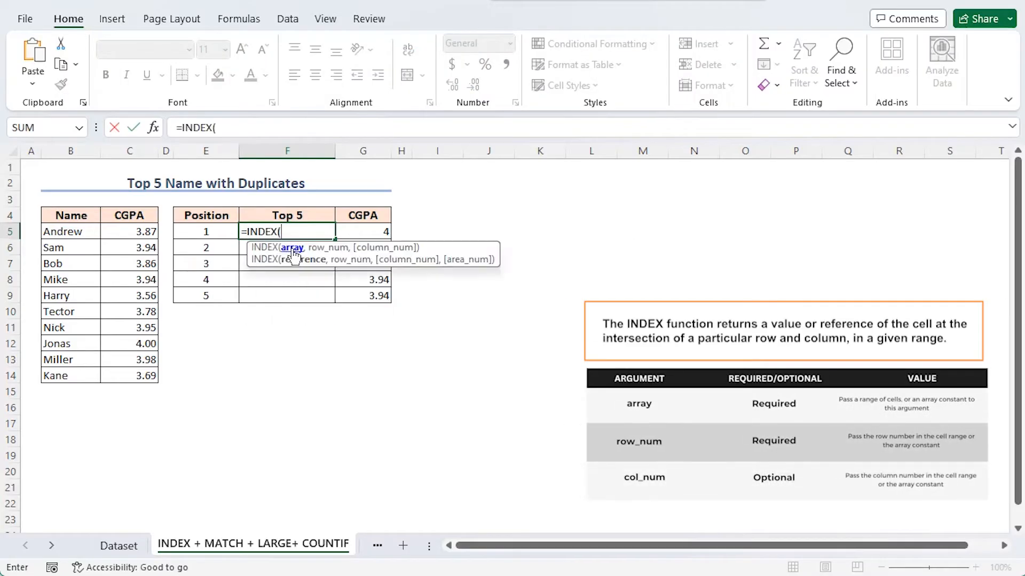
{"action": "left_click_drag", "start_coordinate": [80, 231], "coordinate": [68, 376]}
{"action": "key", "text": "F4"}
{"action": "type", "text": ","}
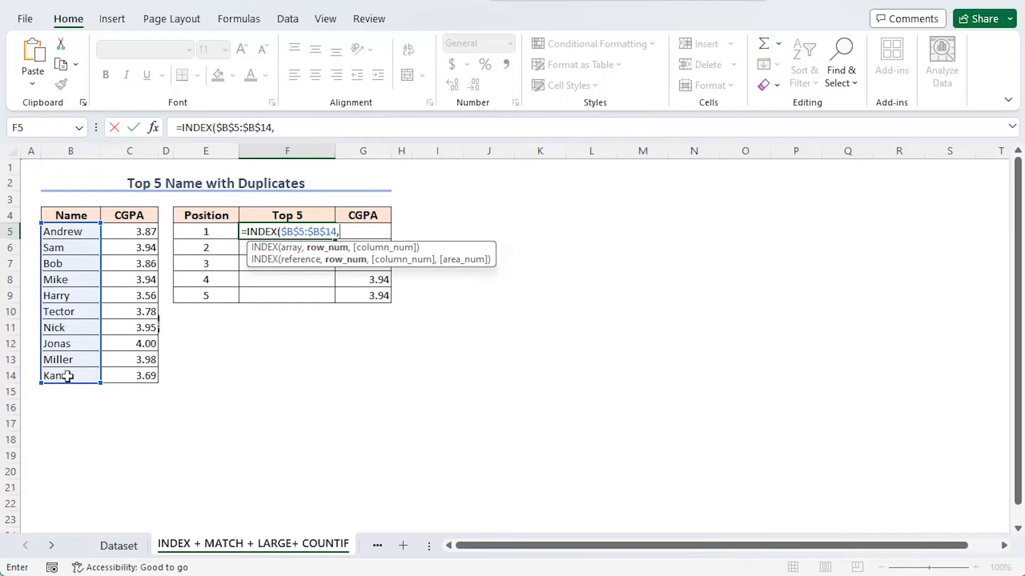
{"action": "type", "text": "mat"}
Nest MATCH as the row number, with lookup value 1 and a lookup array beginning ($C$5:$C$14=.
{"action": "key", "text": "Tab"}
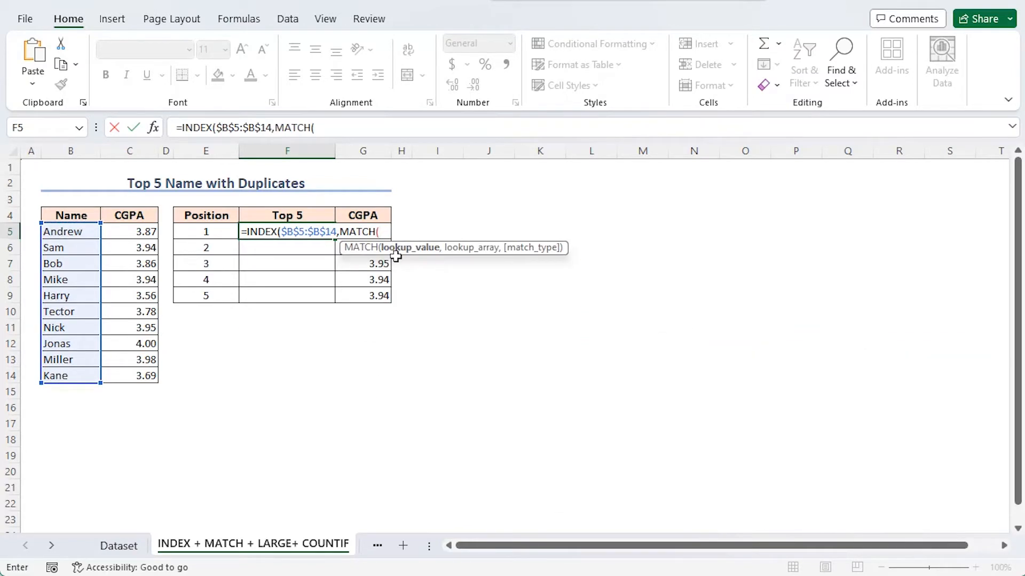
{"action": "type", "text": "1,("}
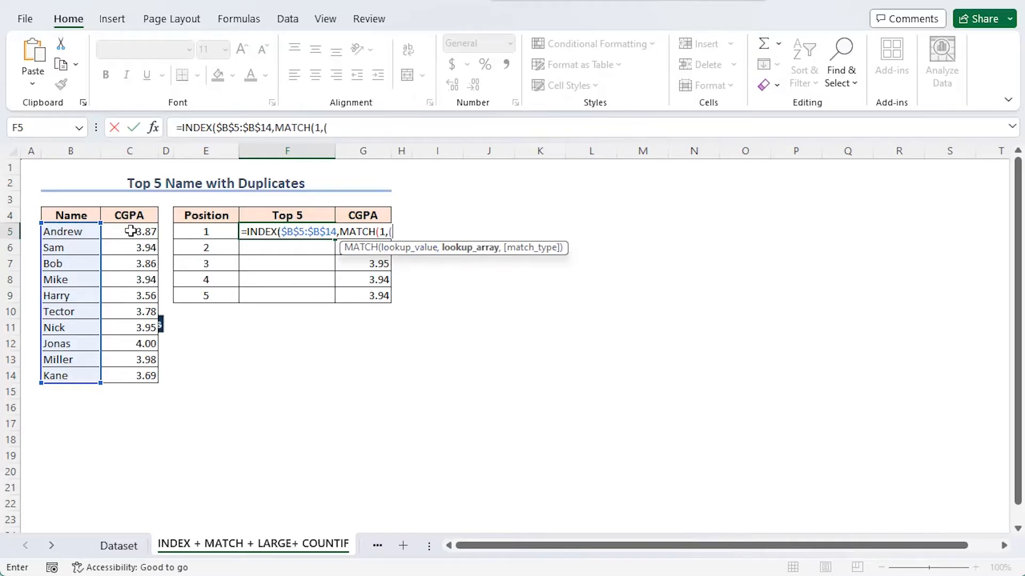
{"action": "left_click_drag", "start_coordinate": [133, 231], "coordinate": [126, 373]}
{"action": "key", "text": "F4"}
{"action": "type", "text": "="}
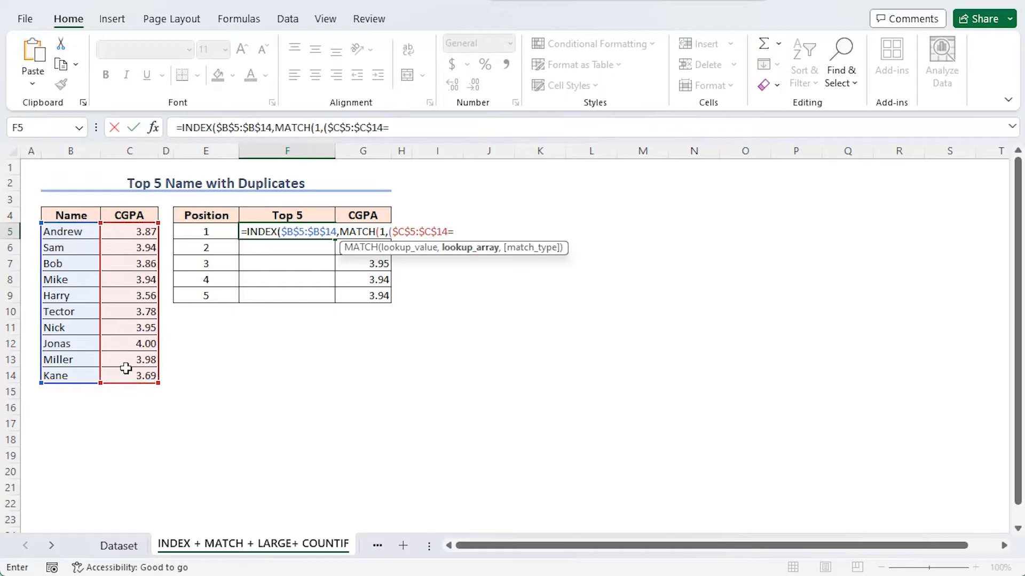
{"action": "type", "text": "larg"}
Complete the first match condition with LARGE($C$5:$C$14,$E5), locking only the column of the position cell.
{"action": "key", "text": "Tab"}
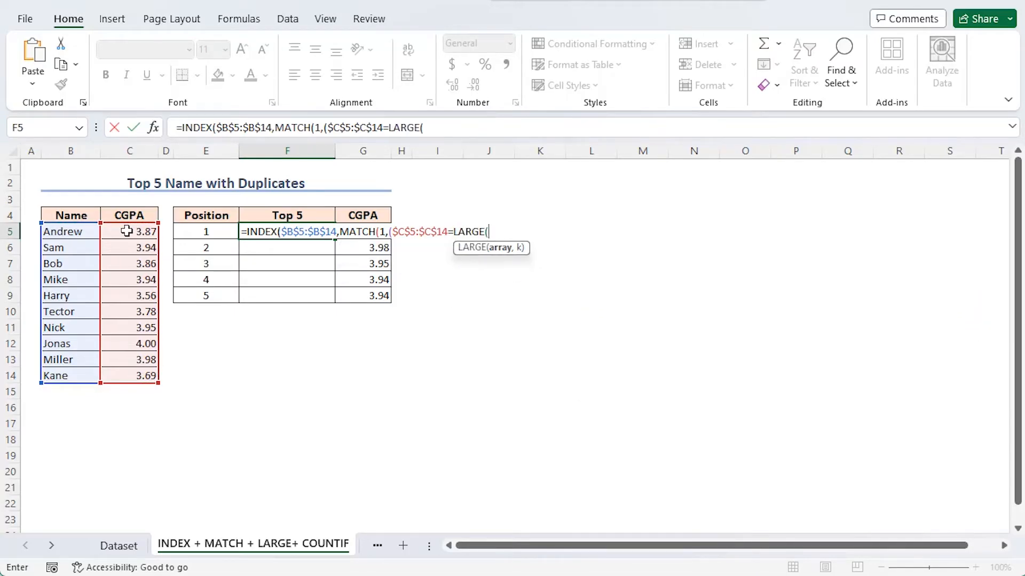
{"action": "left_click_drag", "start_coordinate": [127, 231], "coordinate": [111, 374]}
{"action": "key", "text": "F4"}
{"action": "type", "text": ","}
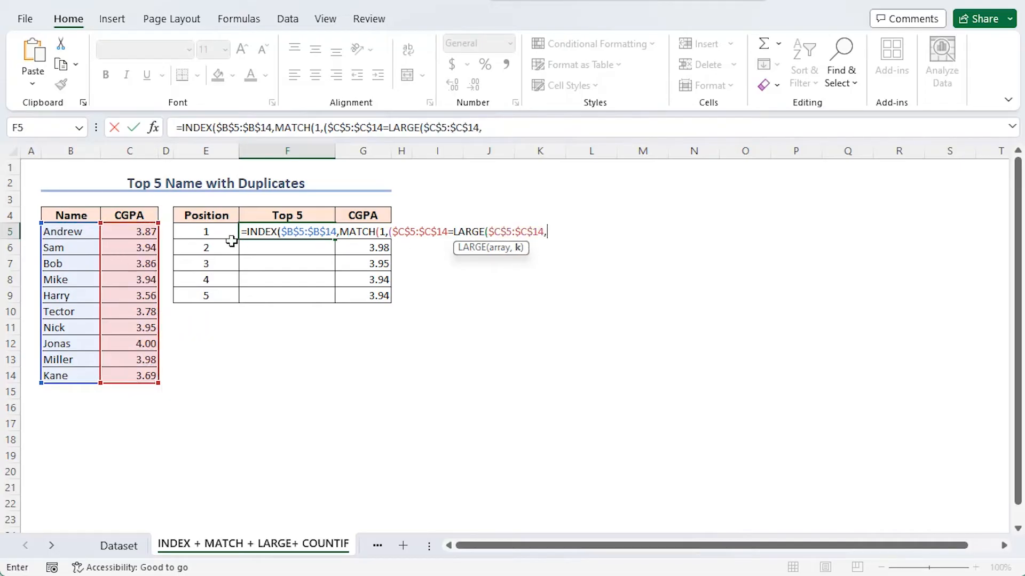
{"action": "left_click", "coordinate": [199, 232]}
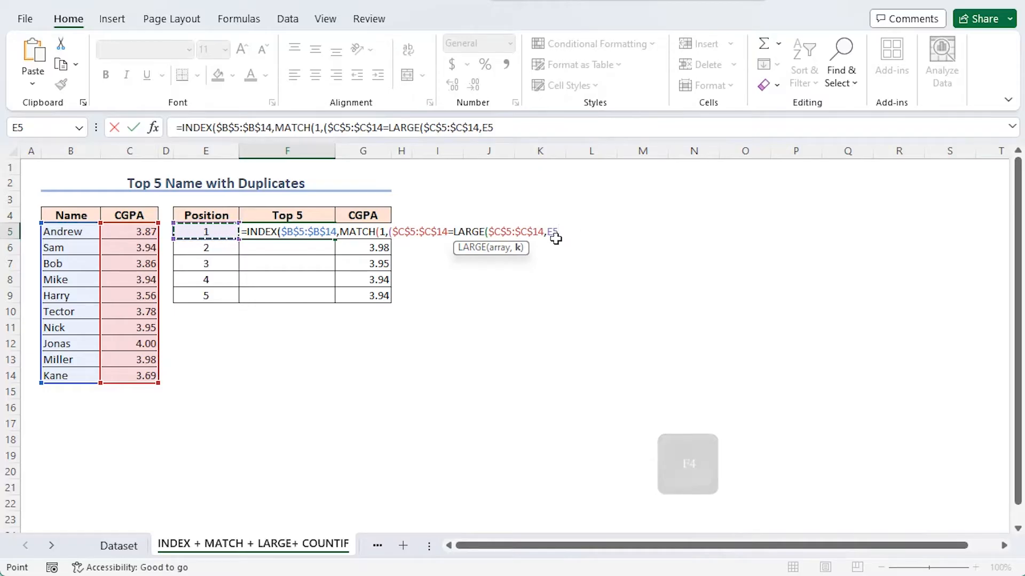
{"action": "key", "text": "F4"}
{"action": "key", "text": "F4"}
{"action": "key", "text": "F4"}
{"action": "type", "text": "))"}
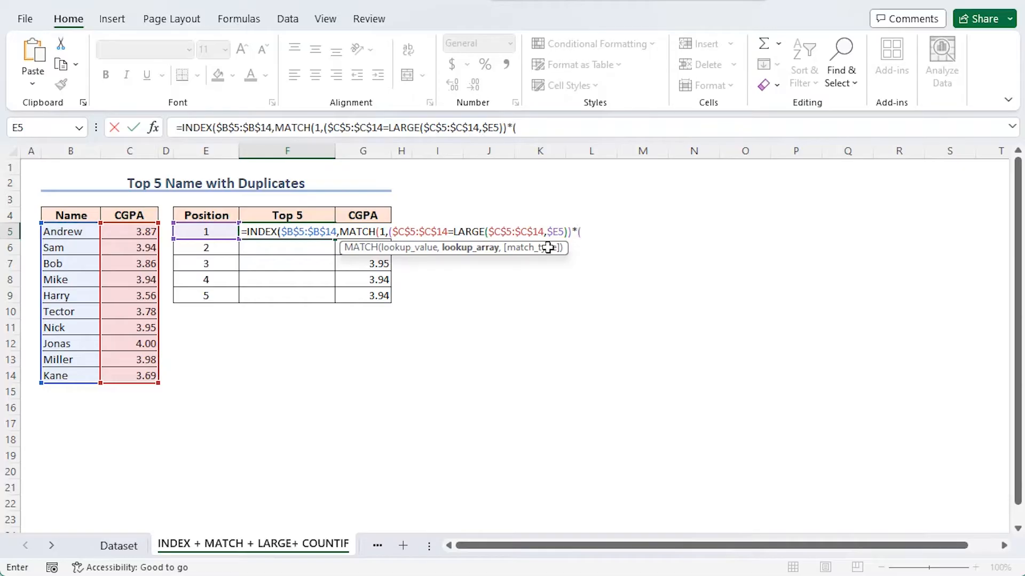
{"action": "type", "text": "*("}
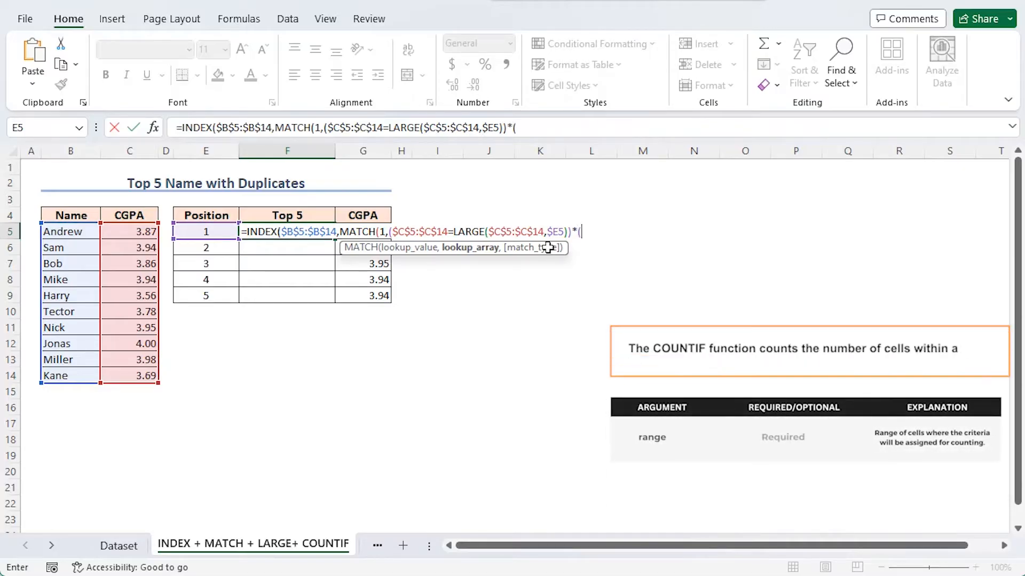
{"action": "type", "text": "COUNTIF("}
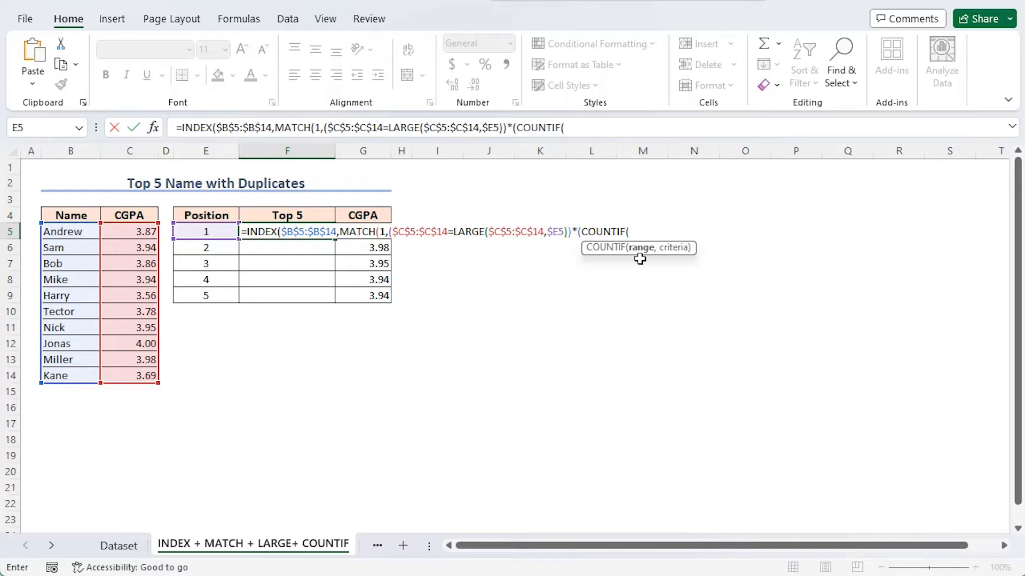
{"action": "type", "text": "F$4:F4,"}
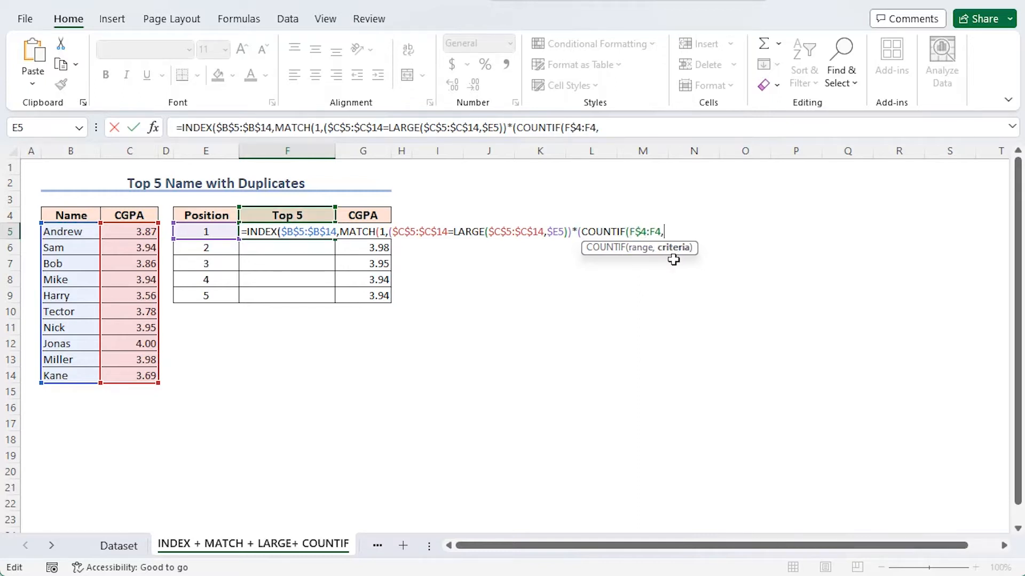
Multiply by a second condition, (COUNTIF(F$4:F4,$B$5:$B$14)=0), to exclude names already listed.
{"action": "left_click_drag", "start_coordinate": [67, 233], "coordinate": [71, 380]}
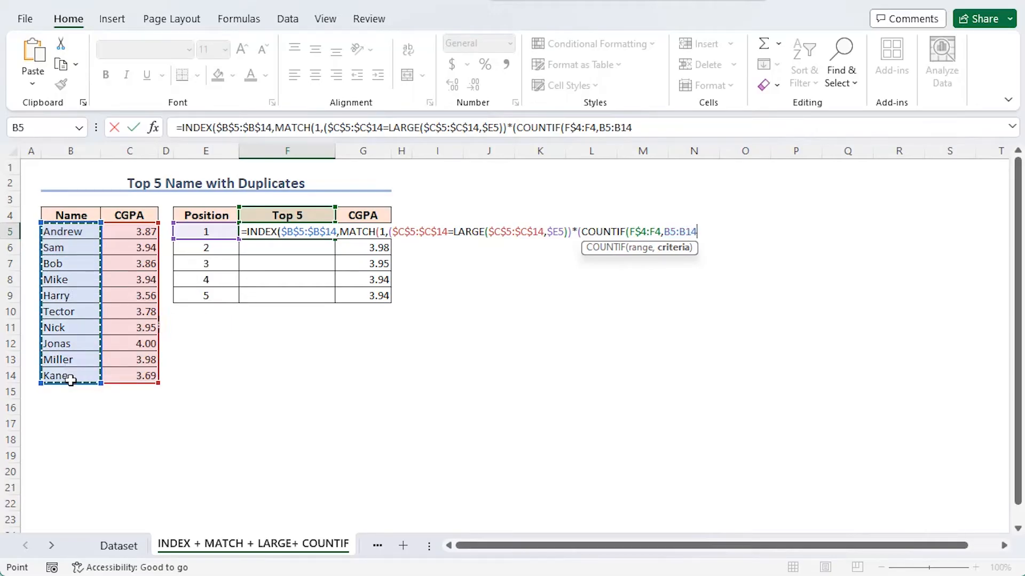
{"action": "key", "text": "F4"}
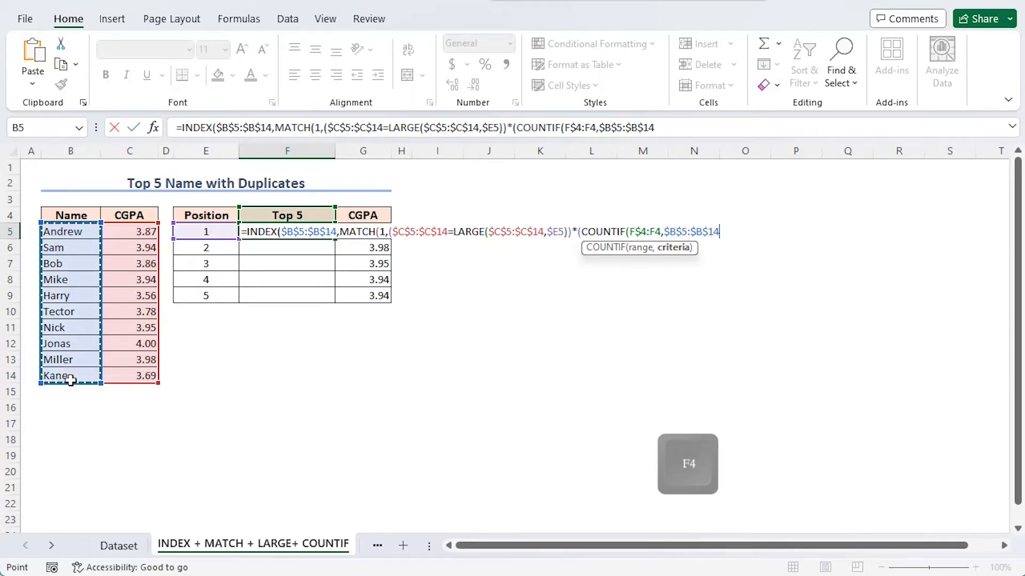
{"action": "type", "text": ")="}
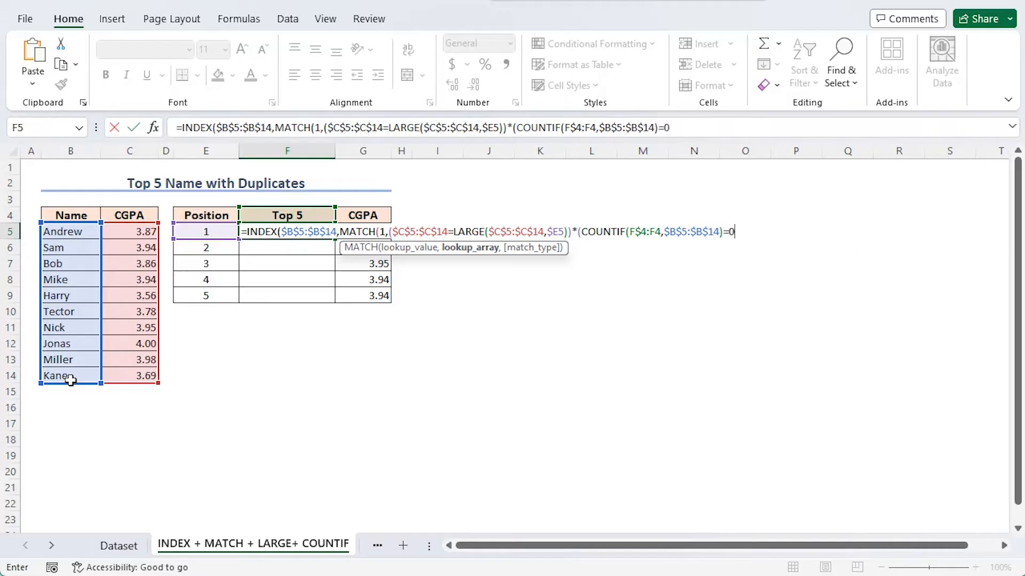
{"action": "type", "text": "0),"}
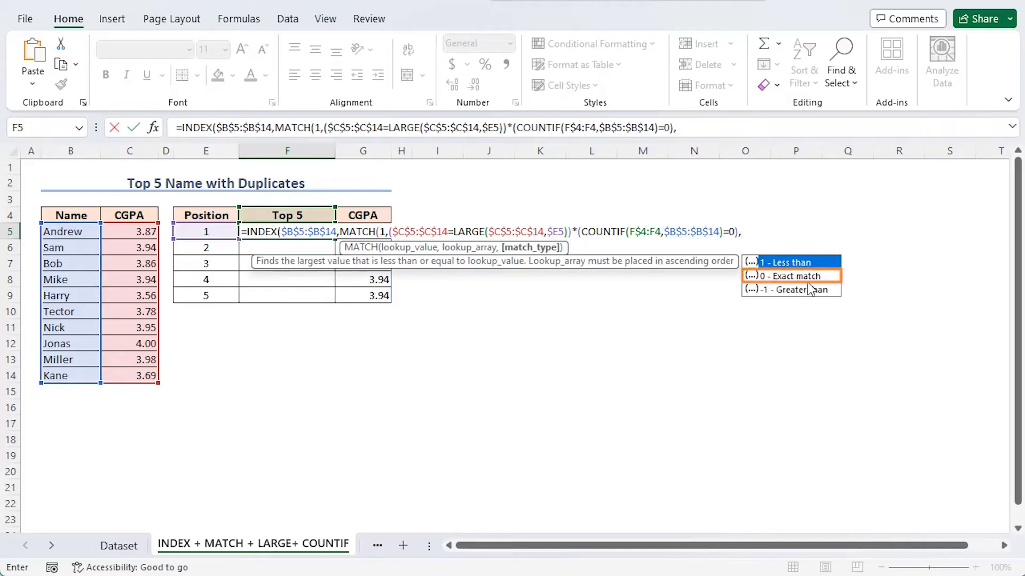
{"action": "type", "text": "0))"}
Finish MATCH with exact match type 0, close both functions, review the nested parts, and enter the formula in F5.
{"action": "left_click_drag", "start_coordinate": [513, 127], "coordinate": [675, 131]}
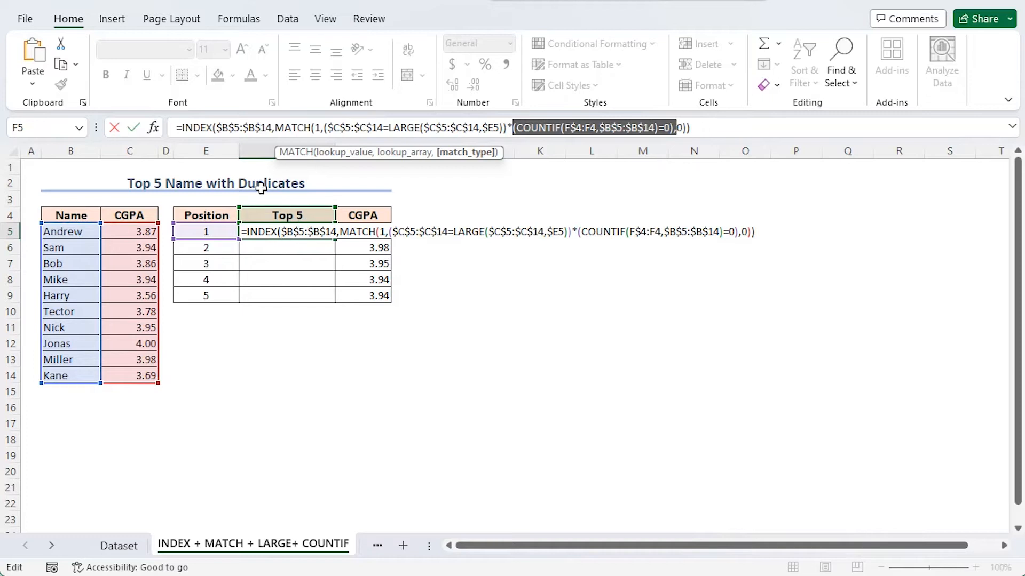
{"action": "left_click_drag", "start_coordinate": [389, 128], "coordinate": [502, 128]}
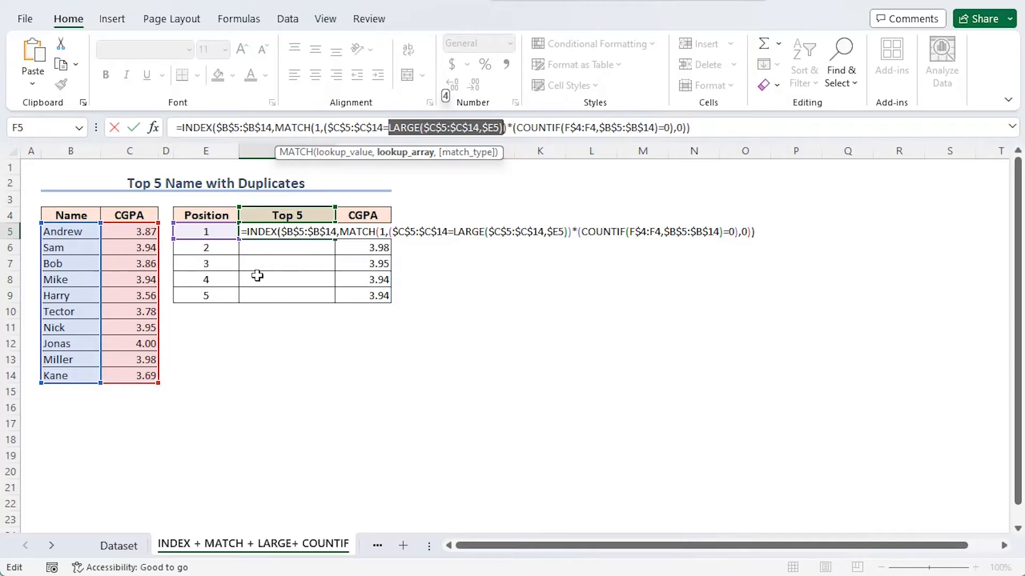
{"action": "left_click", "coordinate": [335, 129]}
{"action": "left_click_drag", "start_coordinate": [328, 128], "coordinate": [507, 129]}
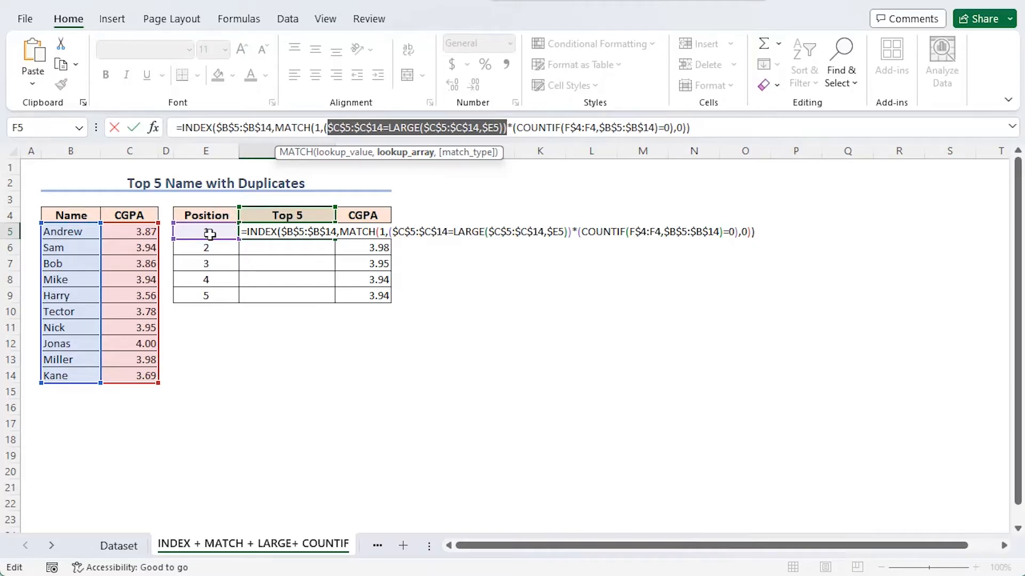
{"action": "left_click", "coordinate": [293, 152]}
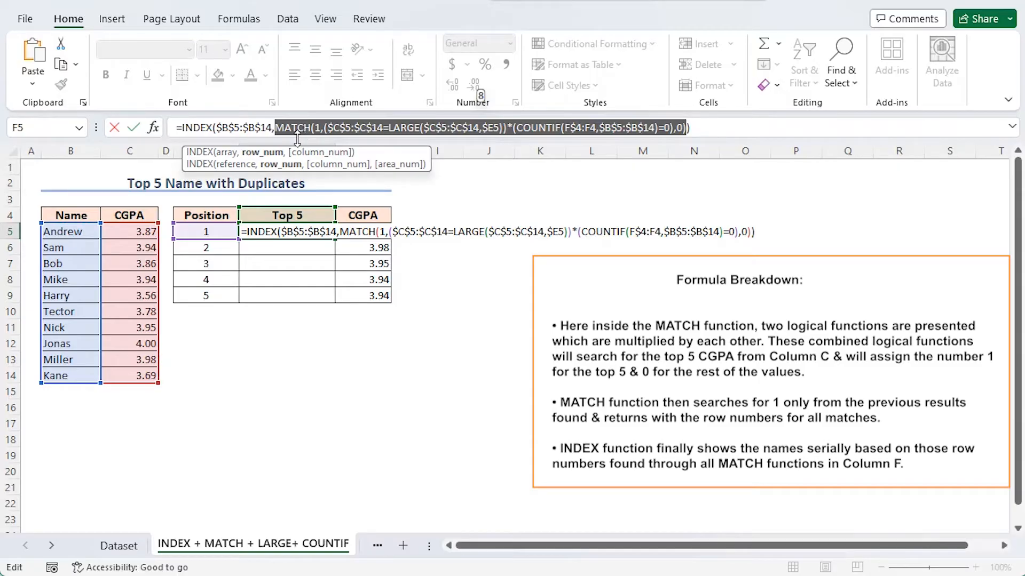
{"action": "left_click_drag", "start_coordinate": [297, 138], "coordinate": [204, 133]}
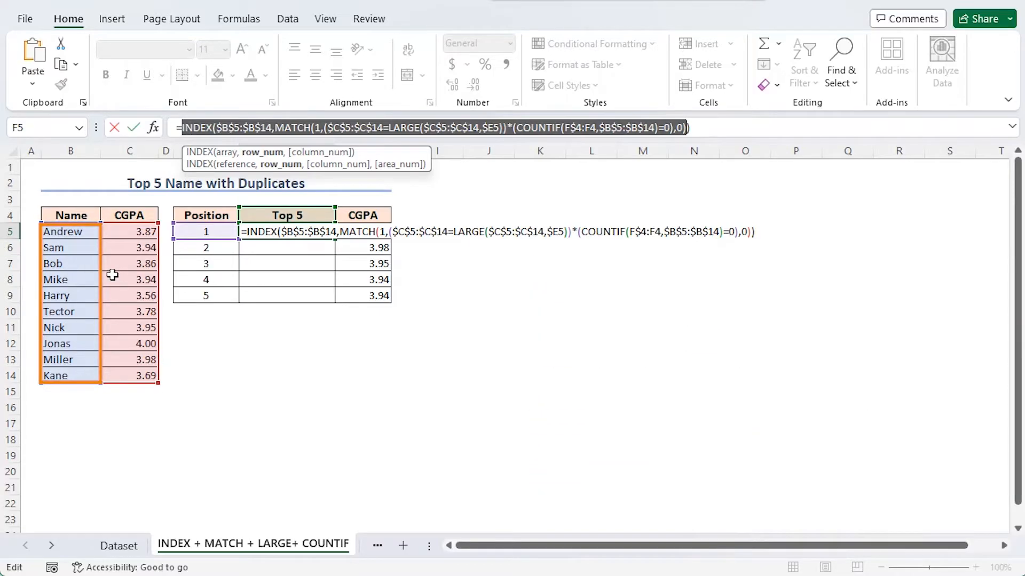
{"action": "key", "text": "Return"}
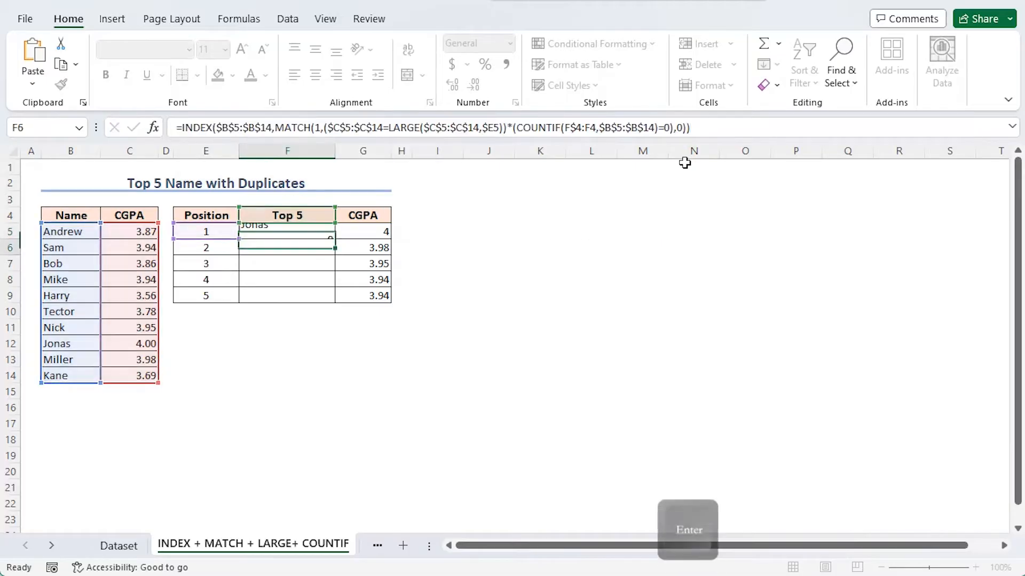
Fill the F5 name formula down through F9 in the Top 5 column.
{"action": "left_click", "coordinate": [281, 230]}
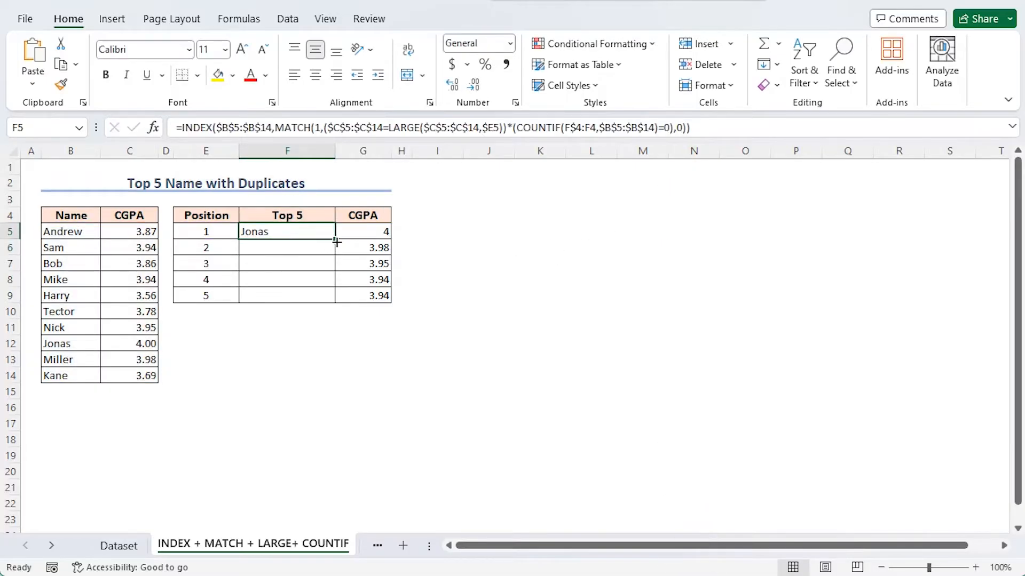
{"action": "left_click_drag", "start_coordinate": [335, 239], "coordinate": [334, 303]}
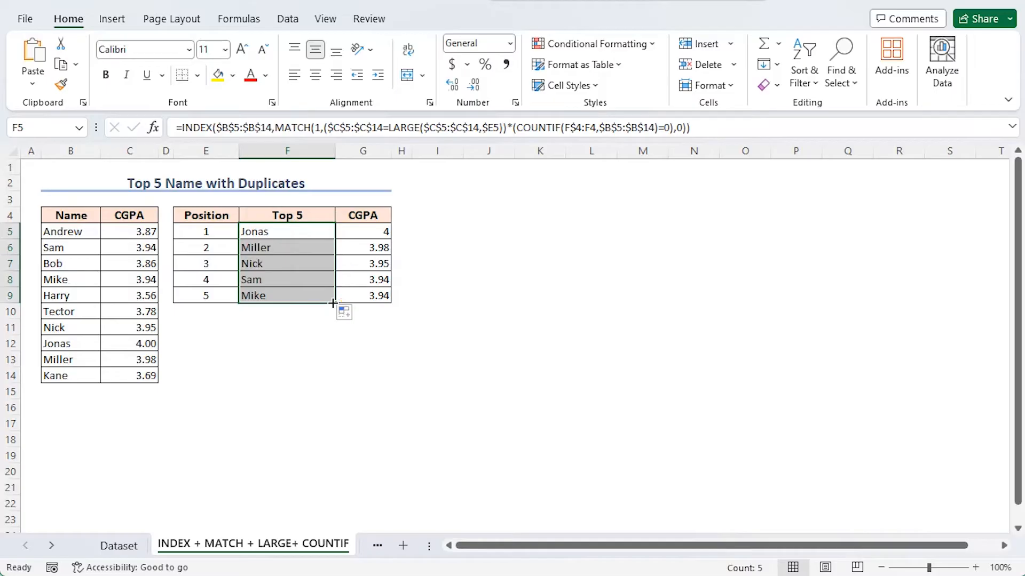
{"action": "left_click", "coordinate": [403, 296]}
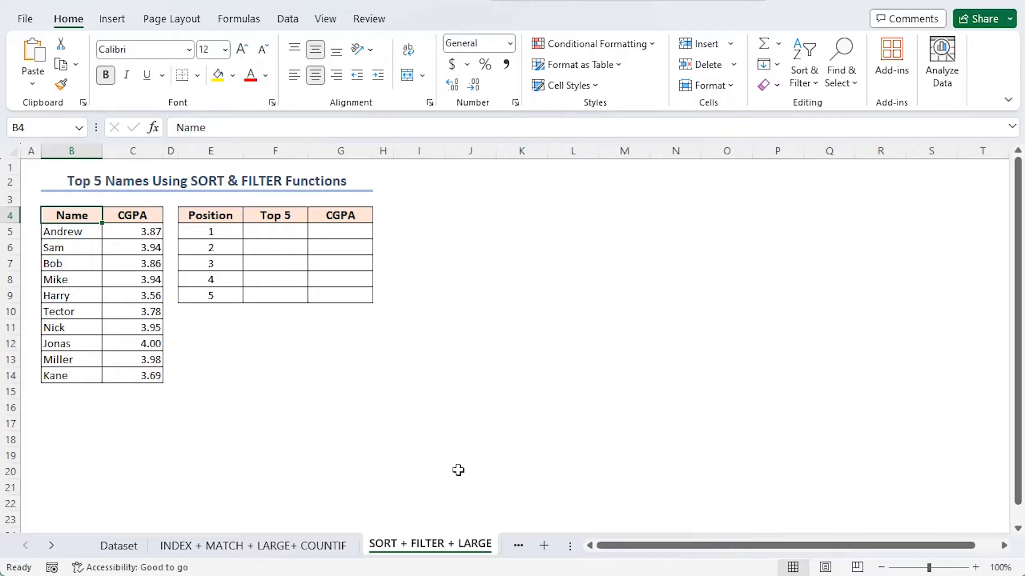
Start a SORT formula in F5 of the SORT + FILTER + LARGE sheet, nesting FILTER with B5:C14 as its array.
{"action": "left_click", "coordinate": [270, 231]}
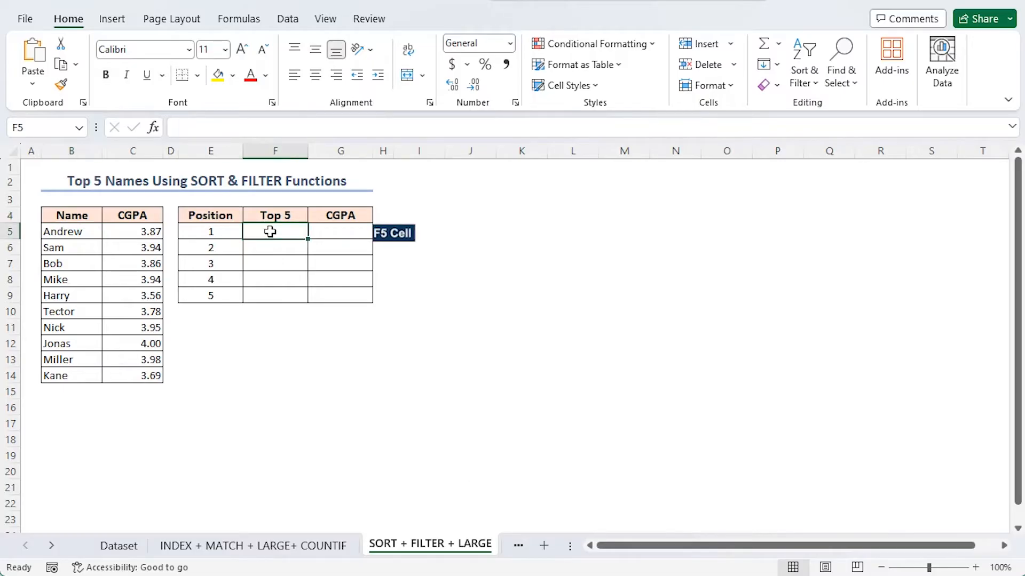
{"action": "type", "text": "=s"}
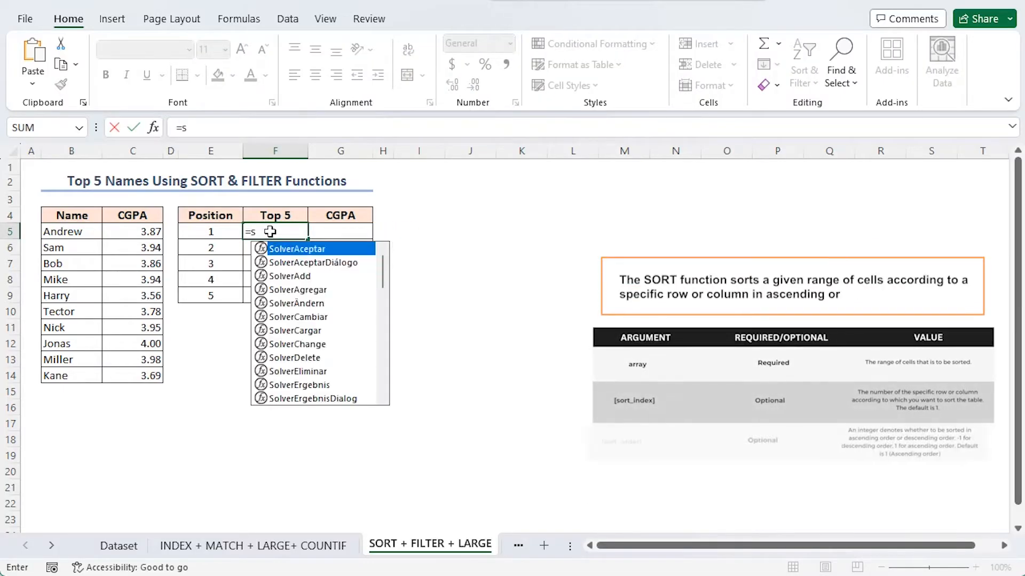
{"action": "type", "text": "ort"}
{"action": "key", "text": "Tab"}
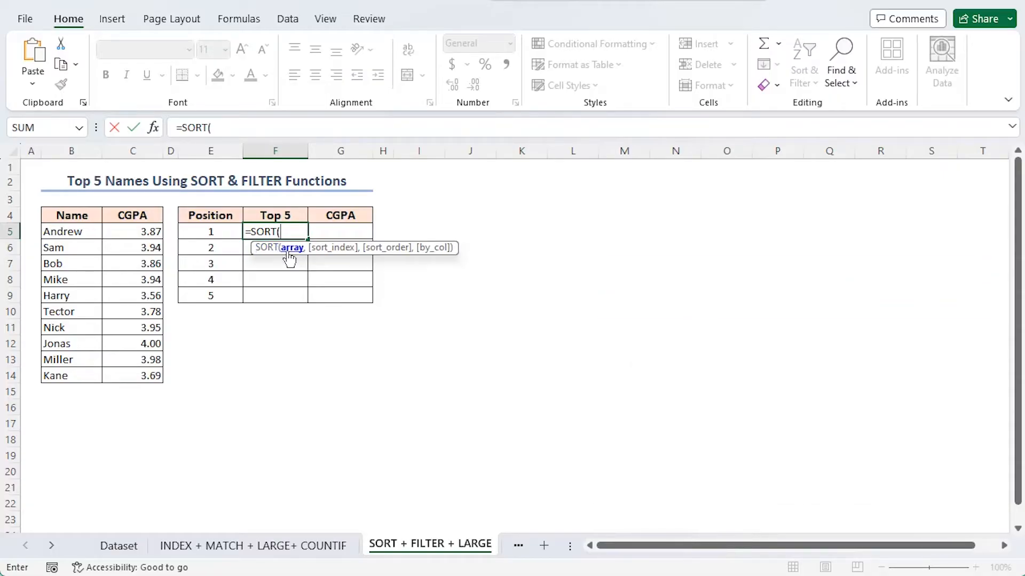
{"action": "type", "text": "filt"}
{"action": "key", "text": "Tab"}
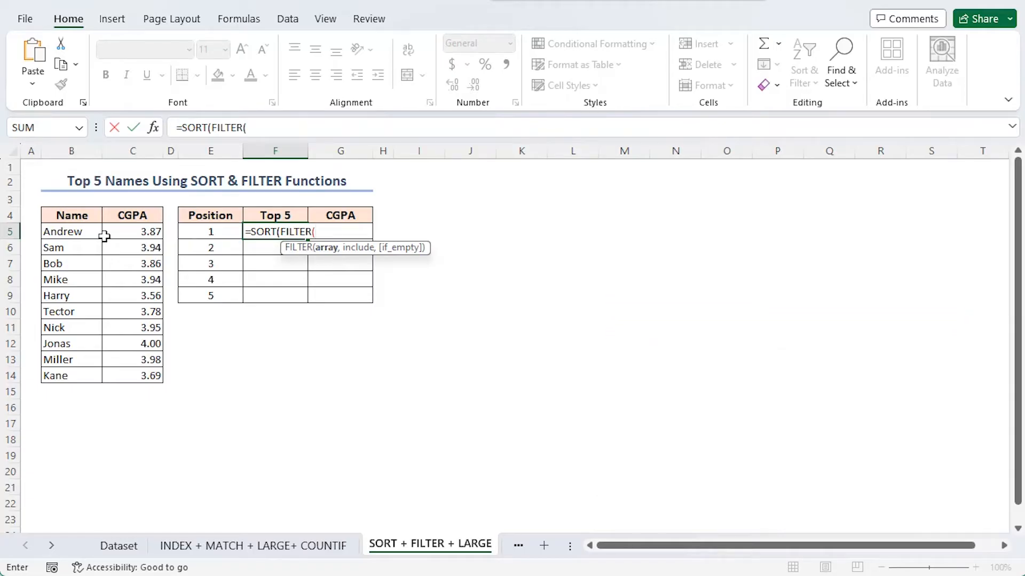
{"action": "left_click_drag", "start_coordinate": [78, 231], "coordinate": [113, 368]}
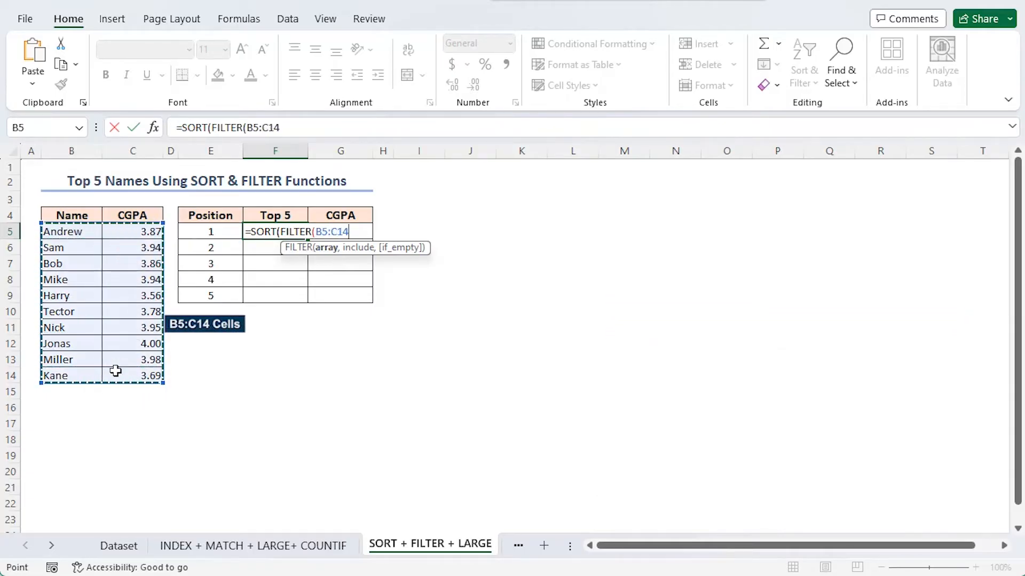
{"action": "type", "text": ","}
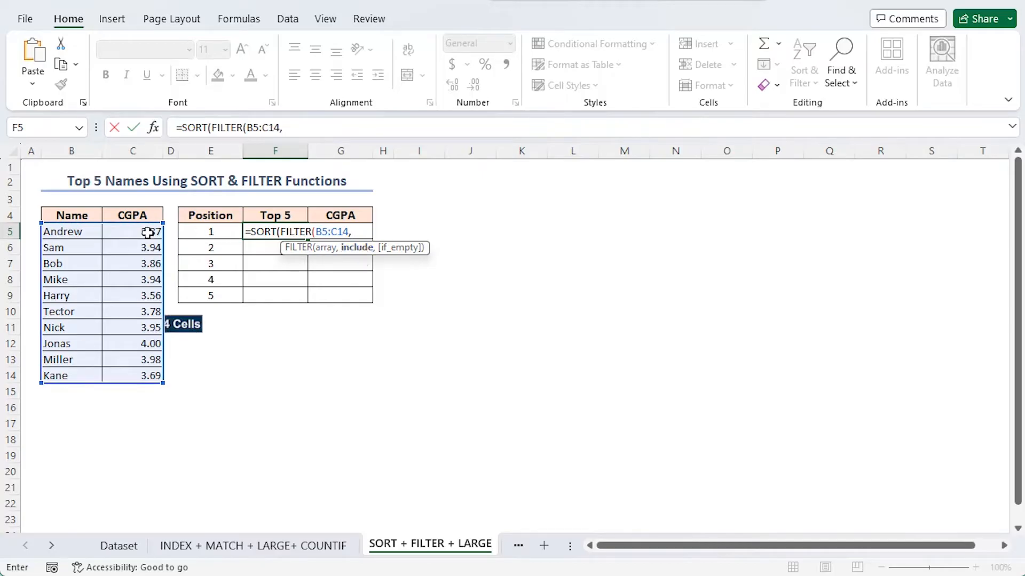
Set the FILTER condition to C5:C14>=LARGE(C5:C14,5) and close the nested functions.
{"action": "left_click_drag", "start_coordinate": [144, 233], "coordinate": [127, 373]}
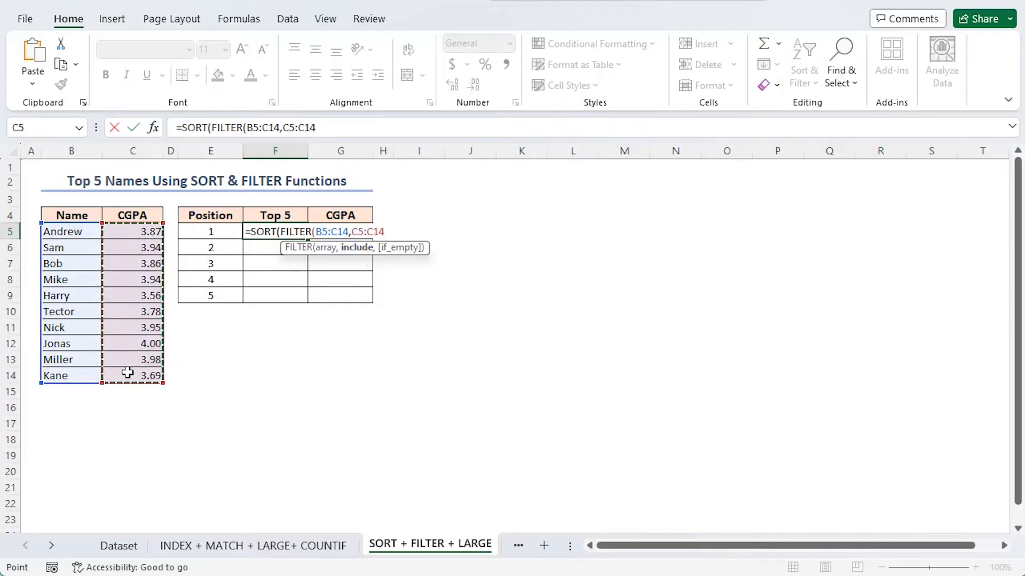
{"action": "type", "text": ">=LARGE("}
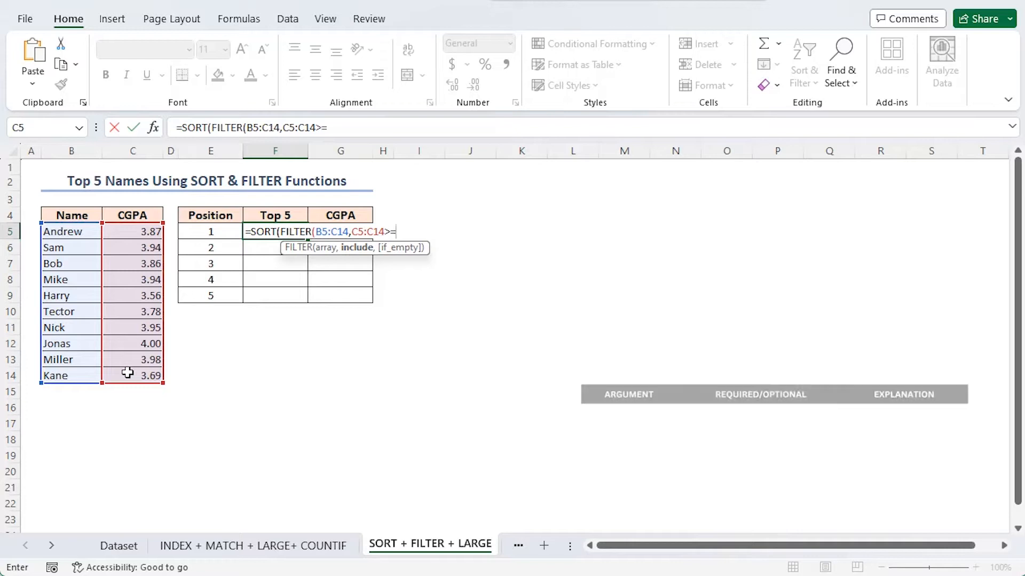
{"action": "double_click", "coordinate": [428, 276]}
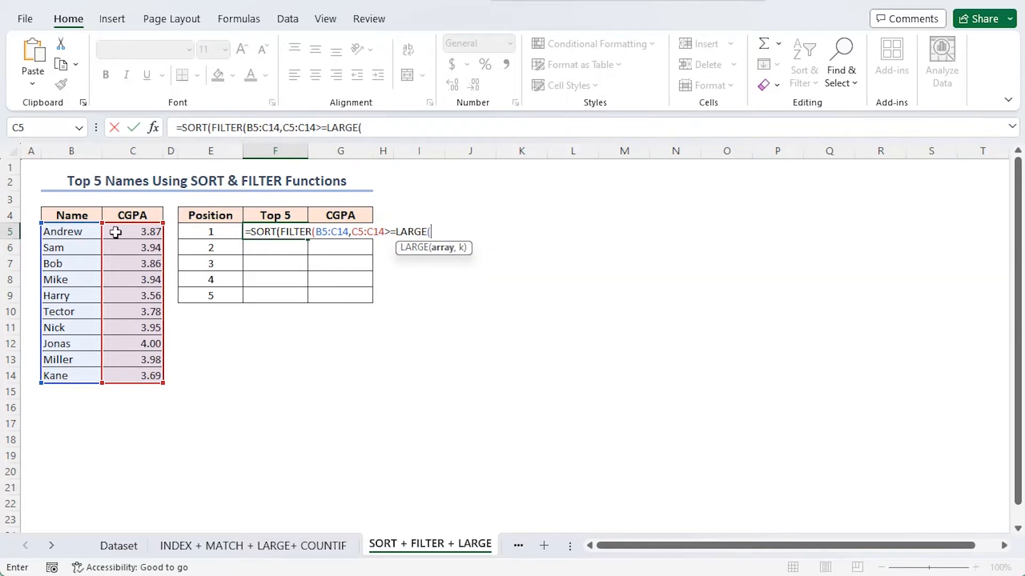
{"action": "left_click_drag", "start_coordinate": [118, 231], "coordinate": [126, 375]}
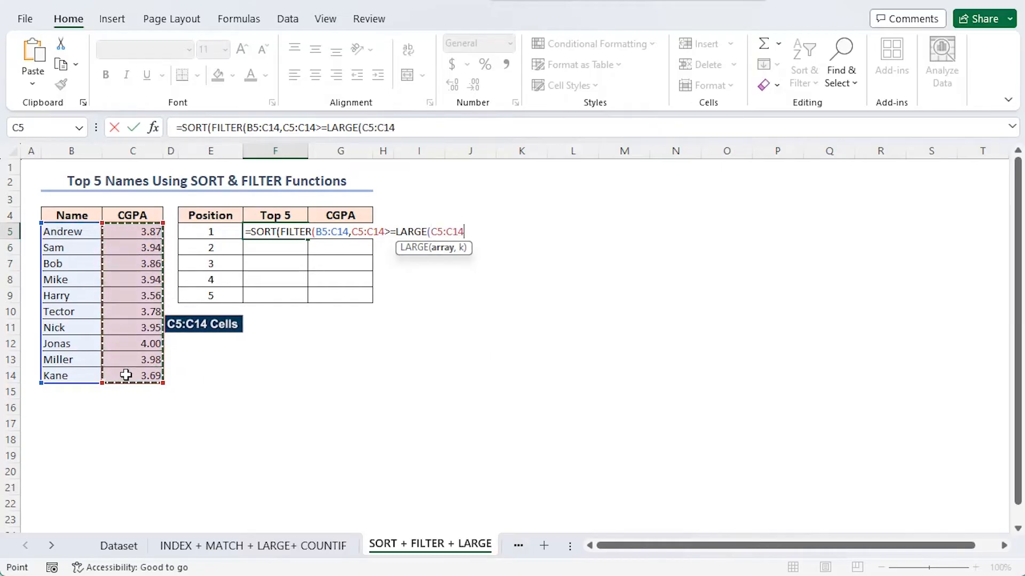
{"action": "type", "text": ","}
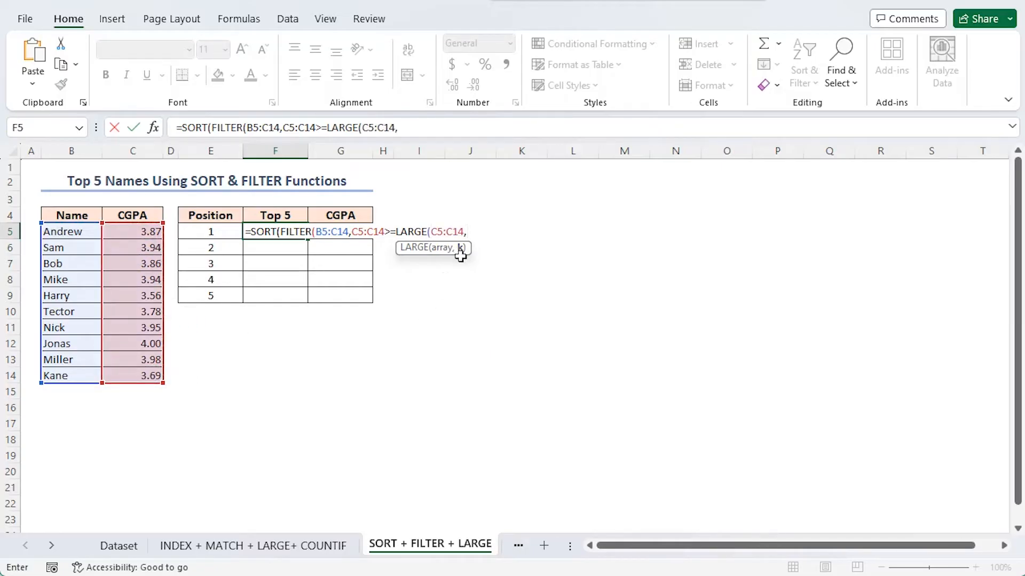
{"action": "type", "text": "5)),"}
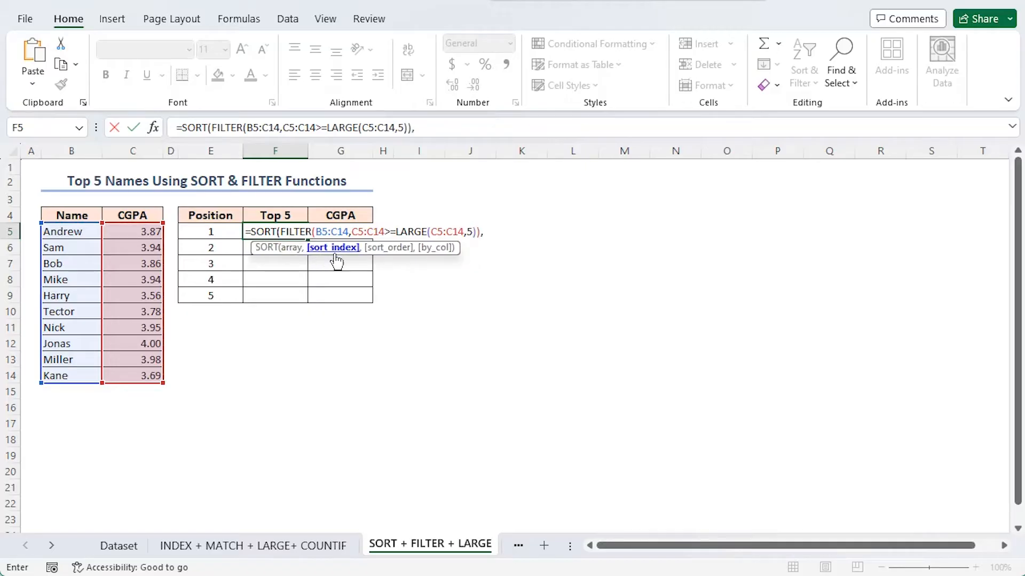
{"action": "type", "text": "2,"}
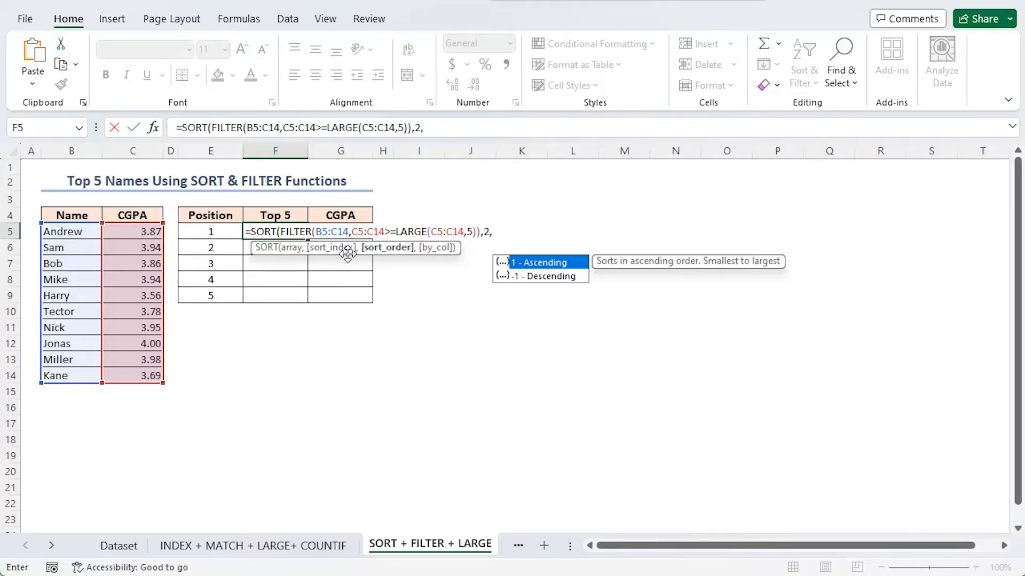
Sort by column index 2 in descending order (-1) and enter the completed SORT formula.
{"action": "double_click", "coordinate": [541, 277]}
{"action": "type", "text": ")"}
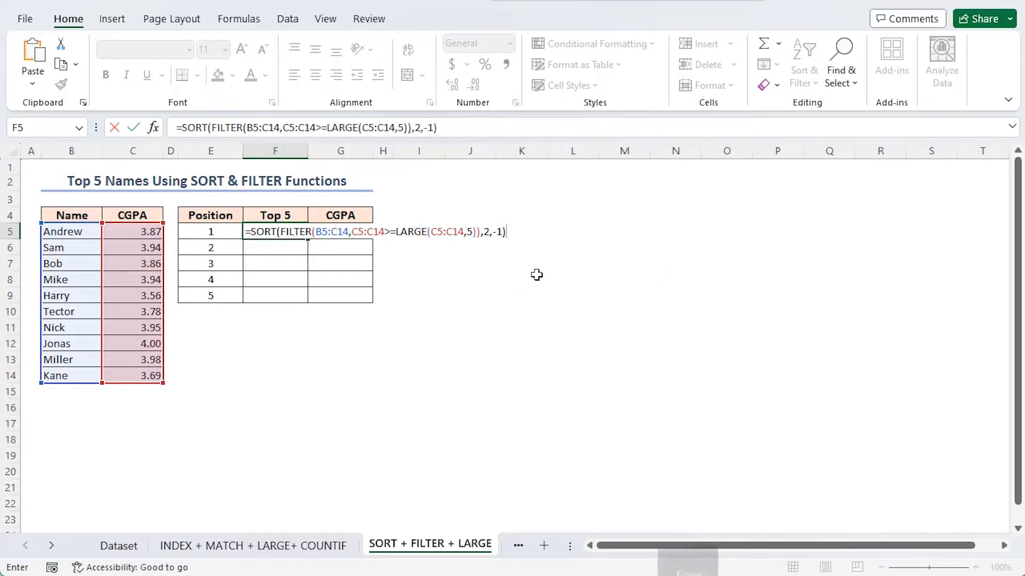
{"action": "key", "text": "Return"}
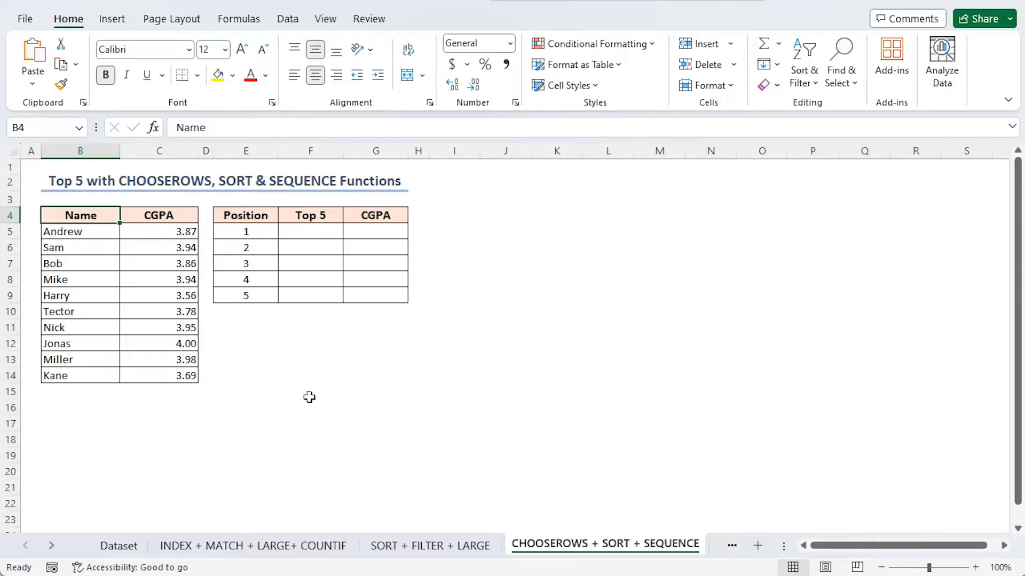
Start a CHOOSEROWS formula in cell F5 of the CHOOSEROWS + SORT + SEQUENCE sheet.
{"action": "left_click", "coordinate": [304, 233]}
{"action": "type", "text": "=choo"}
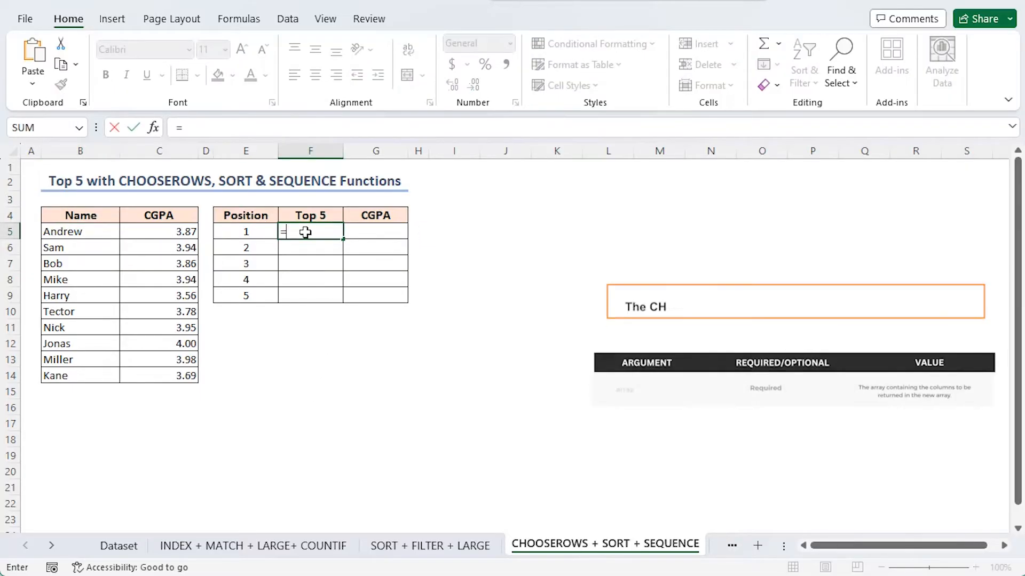
{"action": "key", "text": "Down"}
{"action": "key", "text": "Down"}
{"action": "key", "text": "Tab"}
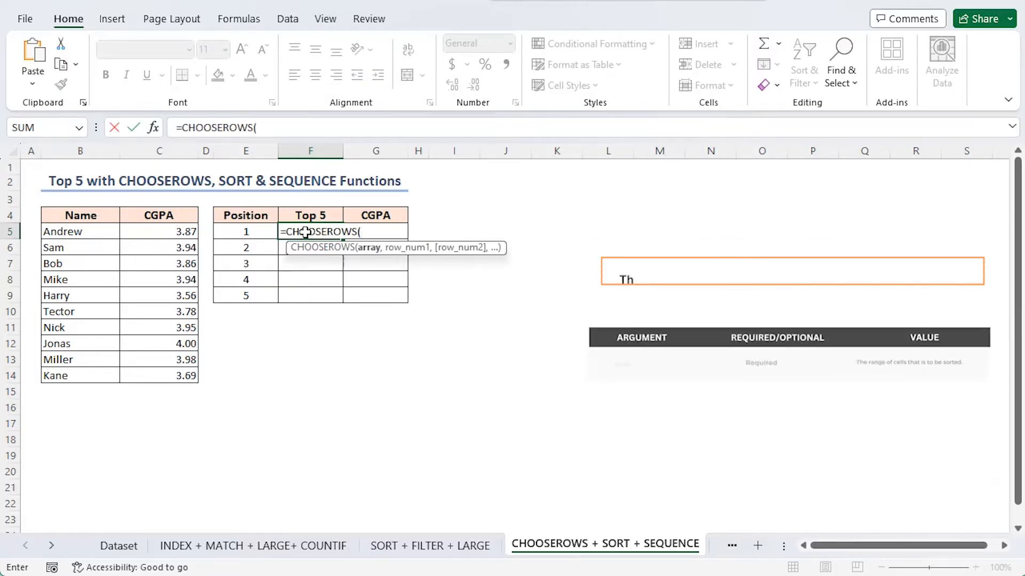
Nest SORT(B5:C14,2,-1) as the CHOOSEROWS array, sorting by CGPA in descending order.
{"action": "type", "text": "sor"}
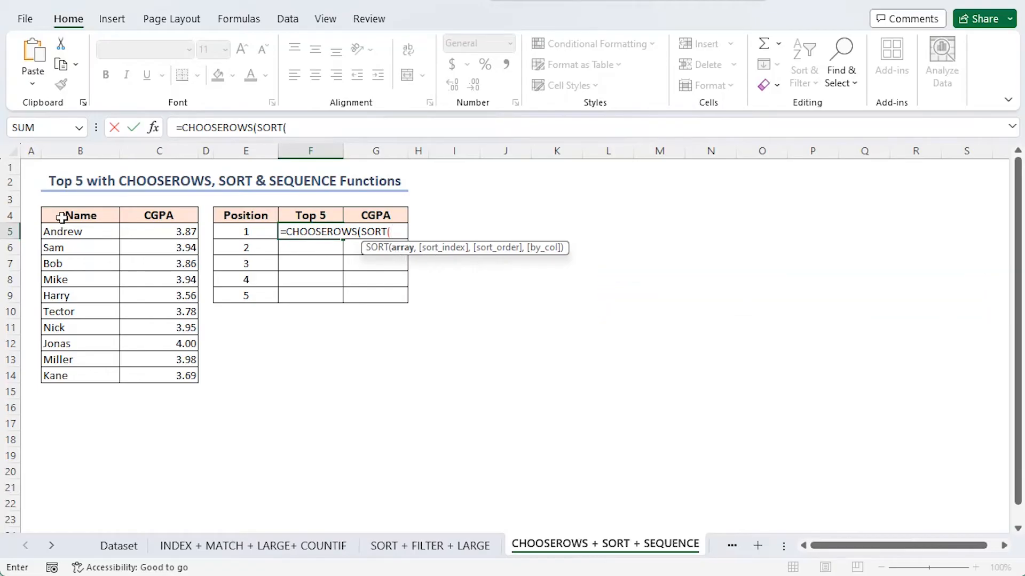
{"action": "left_click_drag", "start_coordinate": [53, 229], "coordinate": [140, 377]}
{"action": "type", "text": ","}
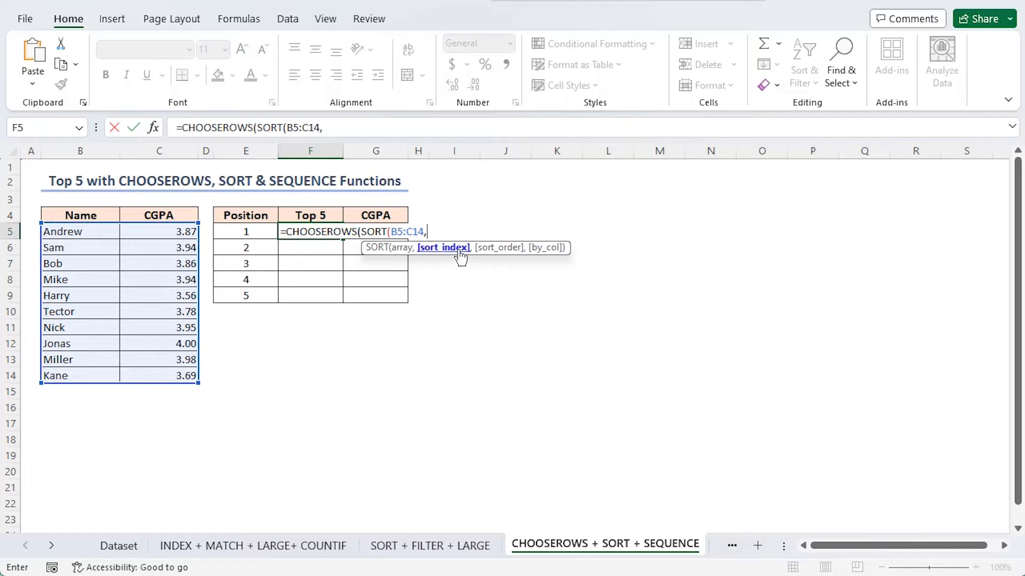
{"action": "type", "text": "2,"}
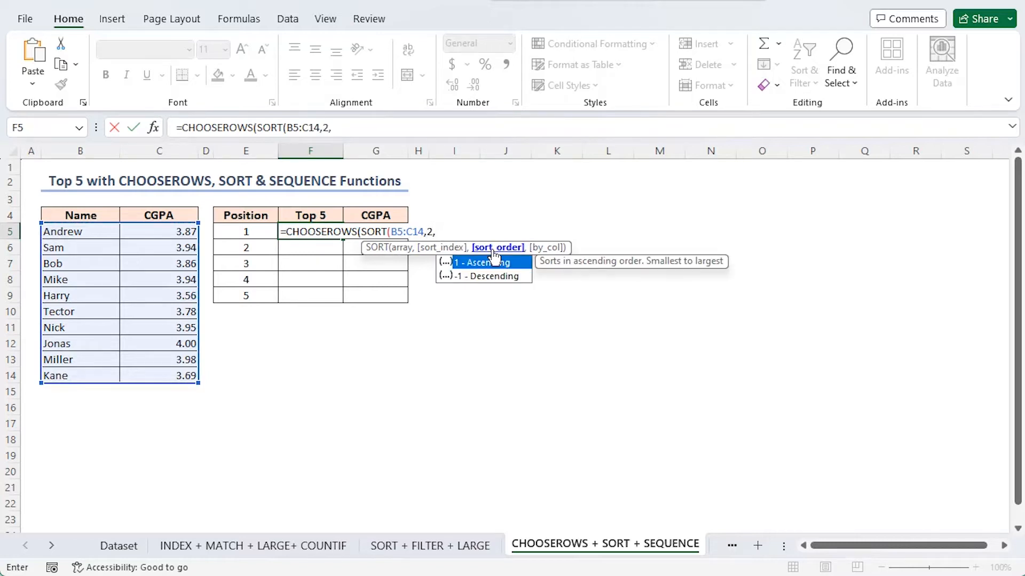
{"action": "double_click", "coordinate": [481, 277]}
{"action": "type", "text": "),"}
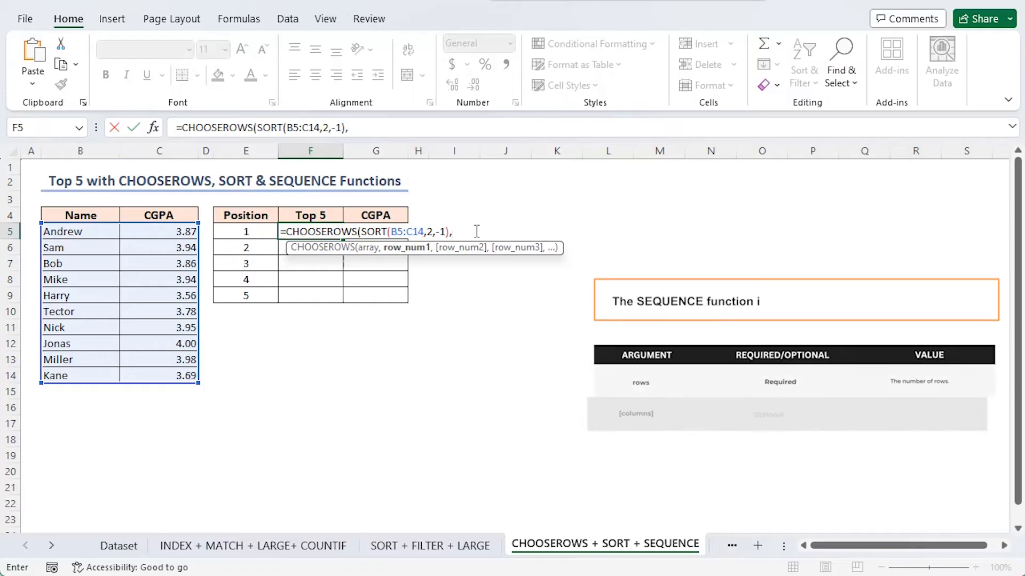
Supply SEQUENCE(5) as the row numbers, review the nested SORT and SEQUENCE parts, and enter the CHOOSEROWS formula.
{"action": "type", "text": "se"}
{"action": "double_click", "coordinate": [492, 317]}
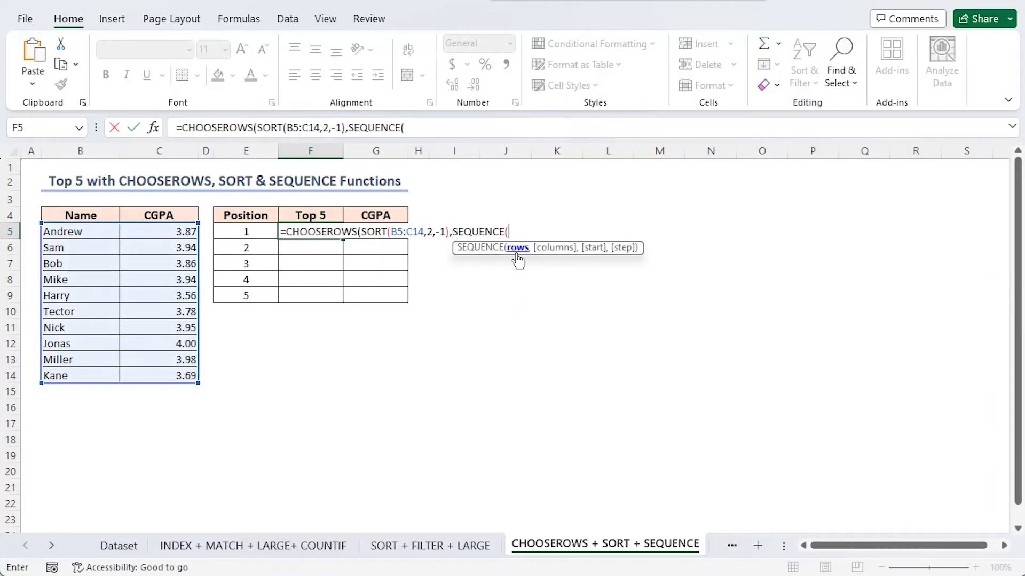
{"action": "type", "text": "5))"}
{"action": "left_click_drag", "start_coordinate": [256, 127], "coordinate": [346, 127]}
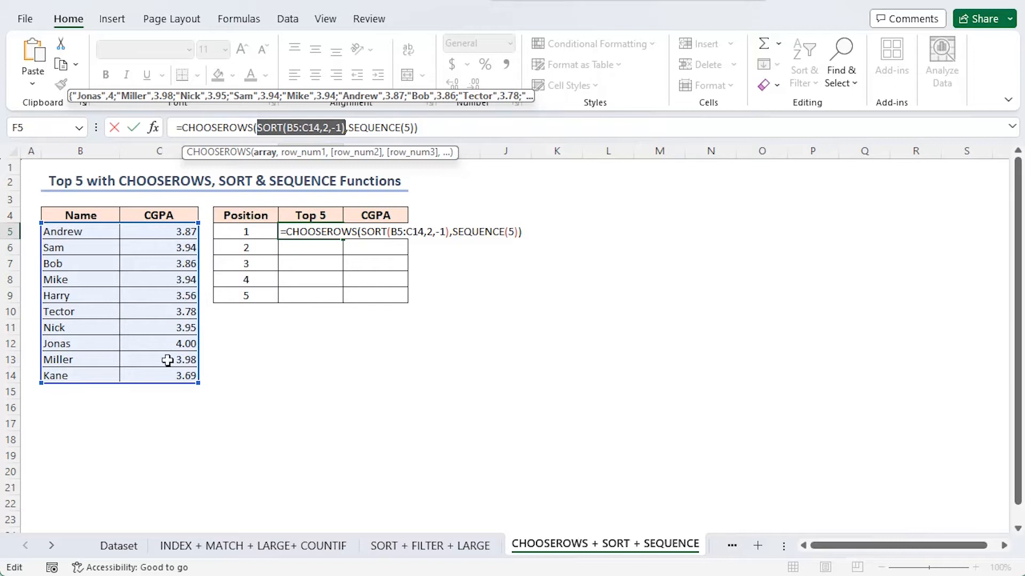
{"action": "left_click_drag", "start_coordinate": [348, 127], "coordinate": [416, 127]}
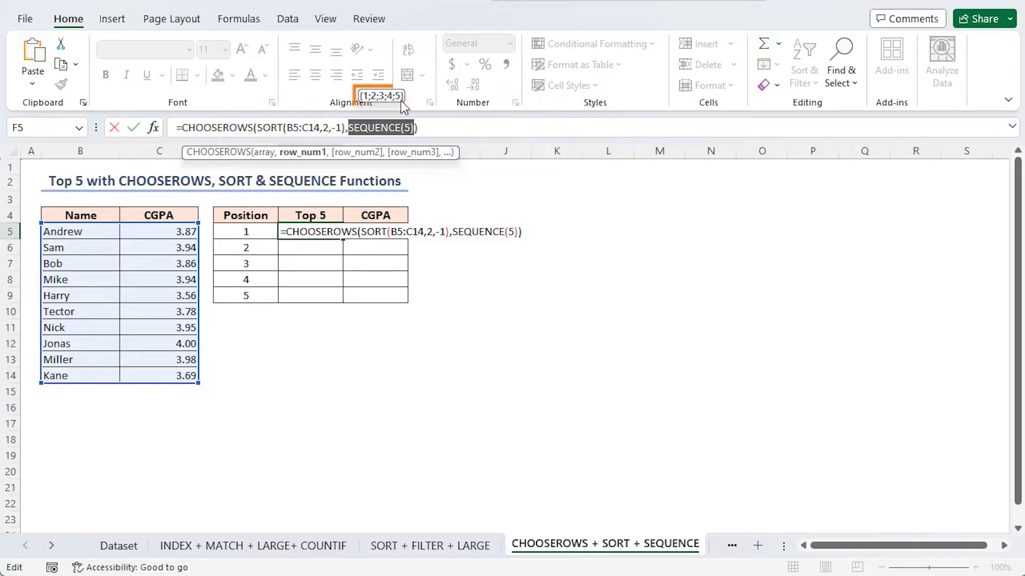
{"action": "left_click_drag", "start_coordinate": [177, 127], "coordinate": [422, 135]}
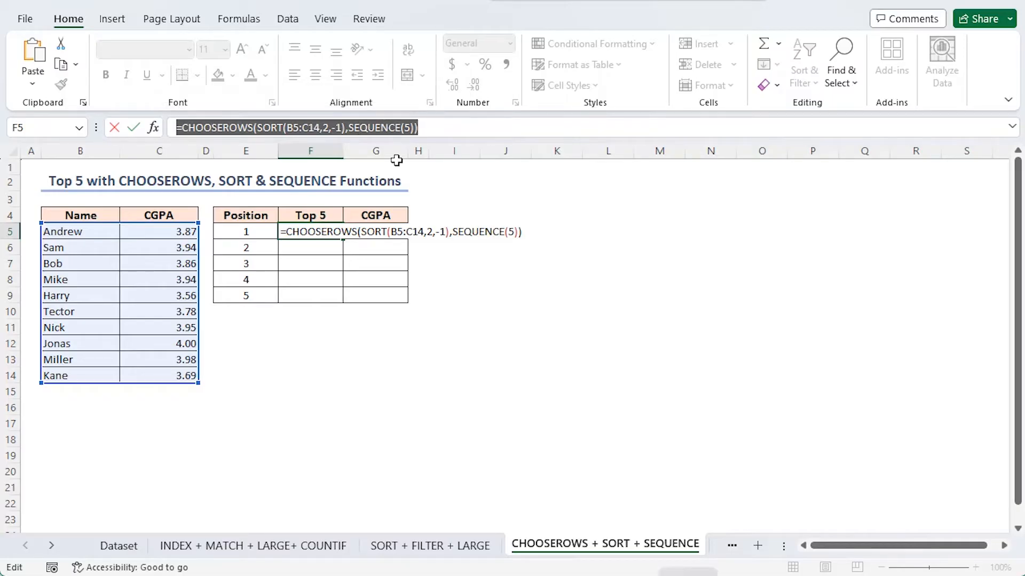
{"action": "key", "text": "Return"}
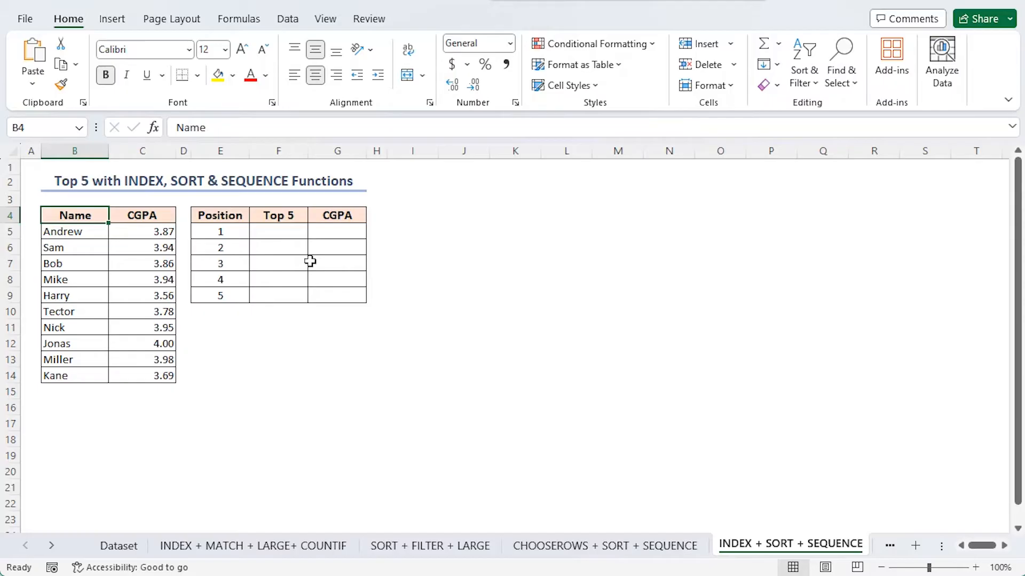
Start an INDEX formula in cell F5 with SORT(B5:C14,2,-1) as its array, ordering by CGPA descending.
{"action": "left_click", "coordinate": [288, 235]}
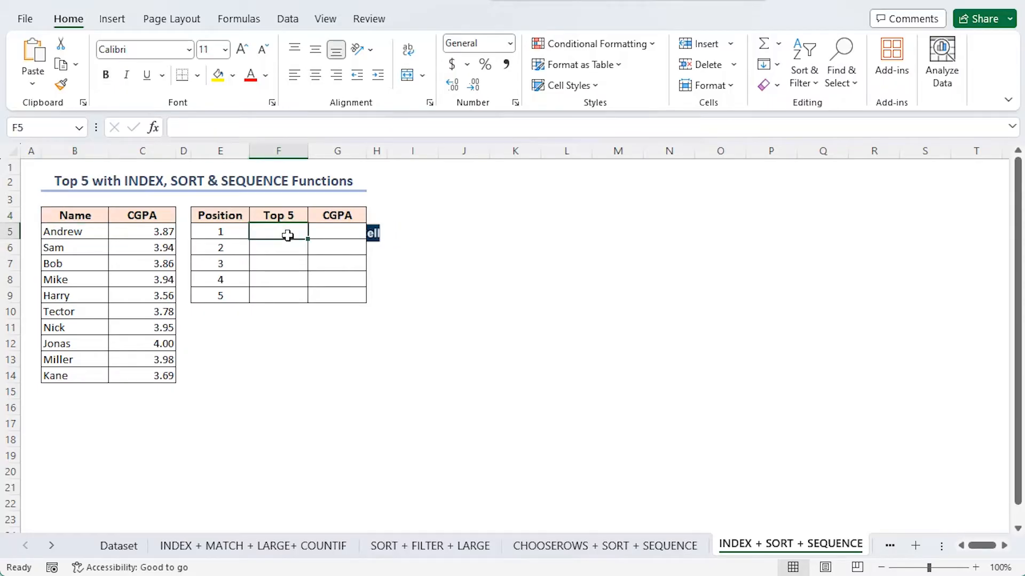
{"action": "type", "text": "=in"}
{"action": "key", "text": "Tab"}
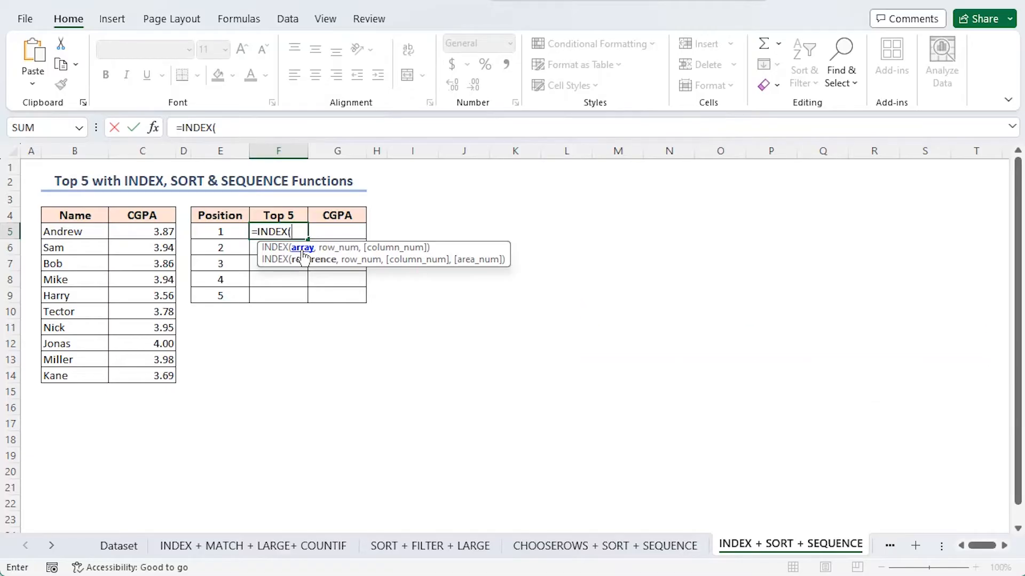
{"action": "type", "text": "sor"}
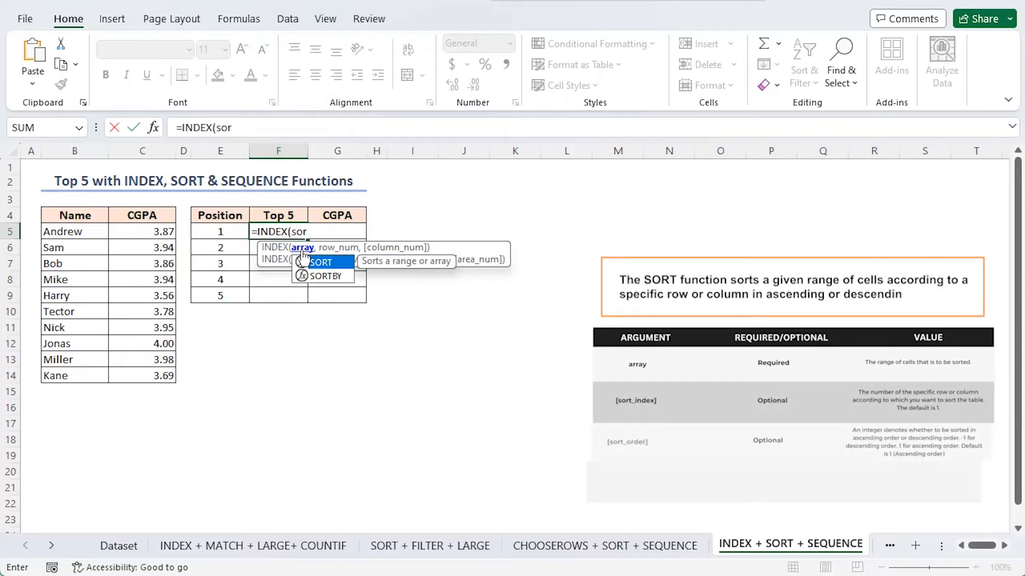
{"action": "key", "text": "Tab"}
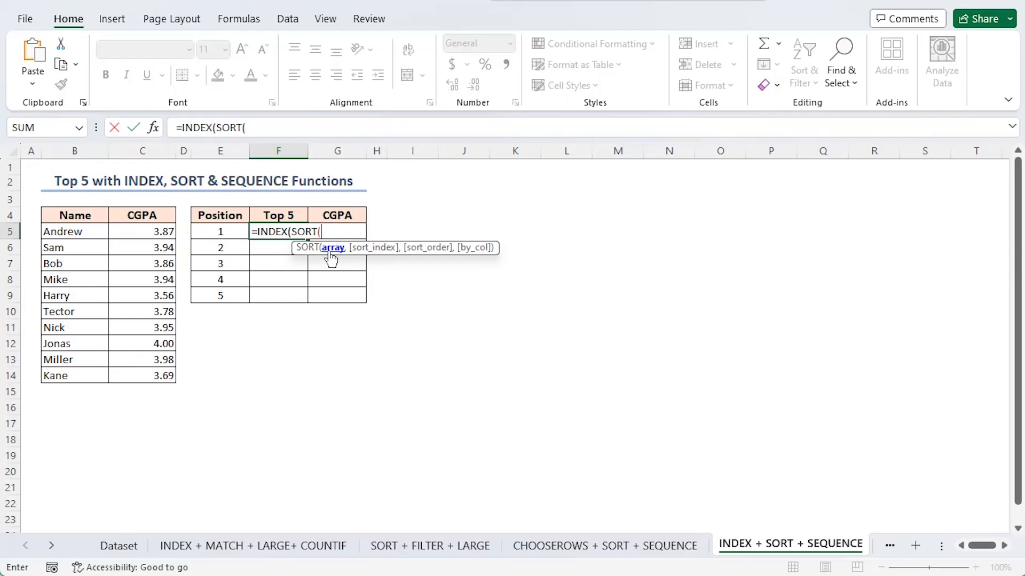
{"action": "left_click_drag", "start_coordinate": [72, 231], "coordinate": [137, 372]}
{"action": "type", "text": ",2,"}
{"action": "key", "text": "Down"}
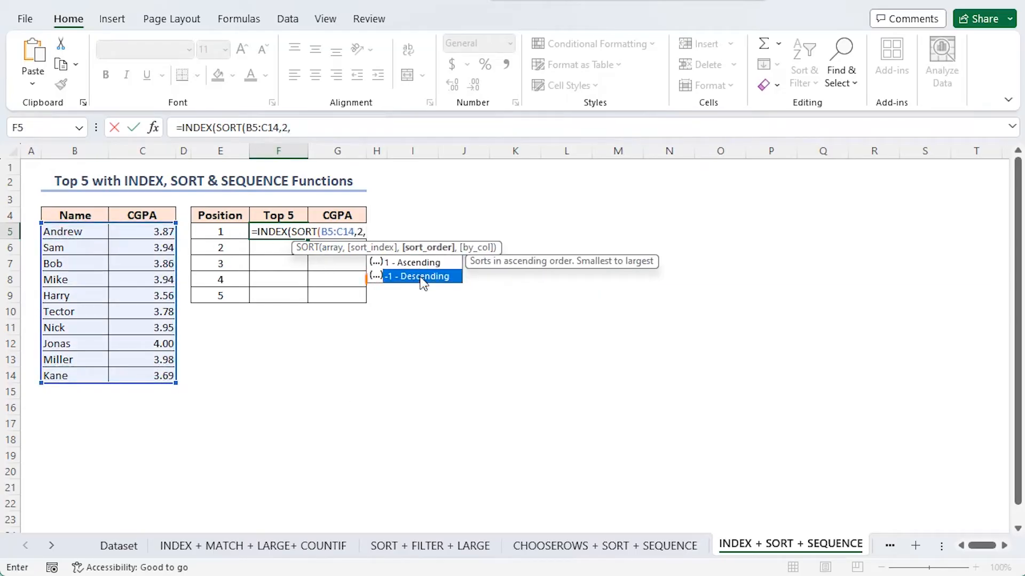
{"action": "double_click", "coordinate": [419, 276]}
{"action": "type", "text": "),"}
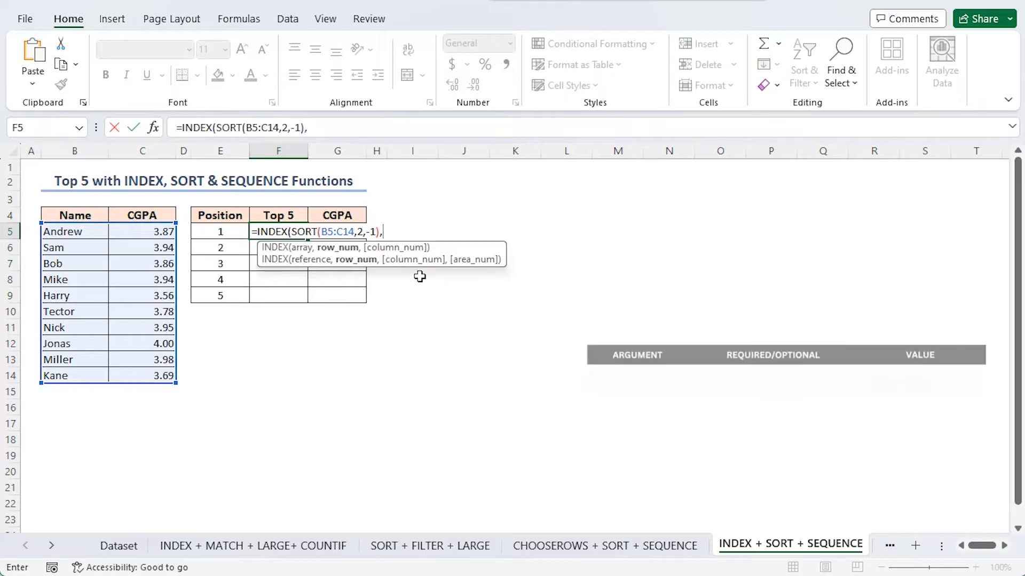
{"action": "type", "text": "seq"}
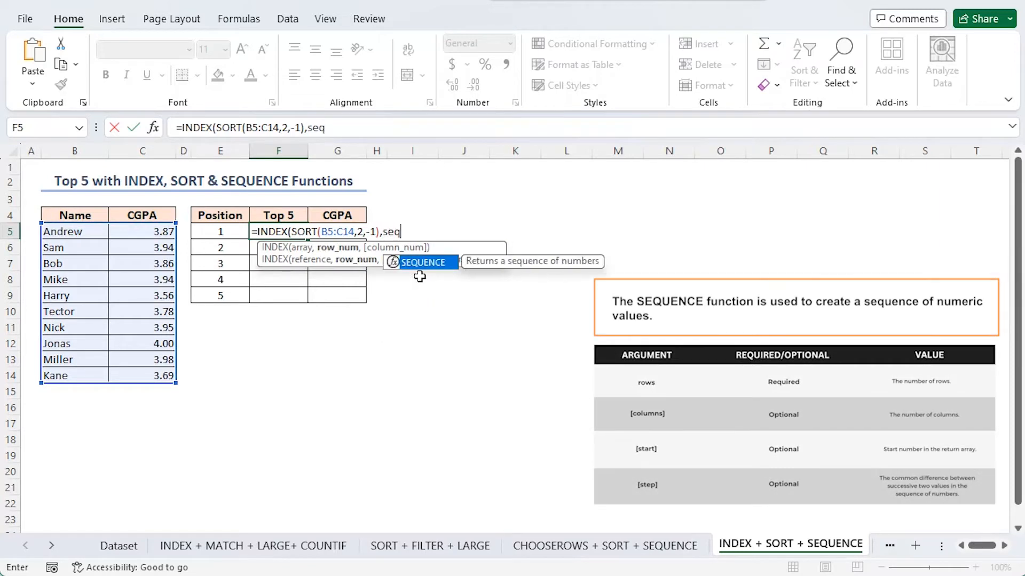
Supply SEQUENCE(5) as the INDEX row numbers and {1,2} as the column numbers, and enter the formula.
{"action": "double_click", "coordinate": [422, 262]}
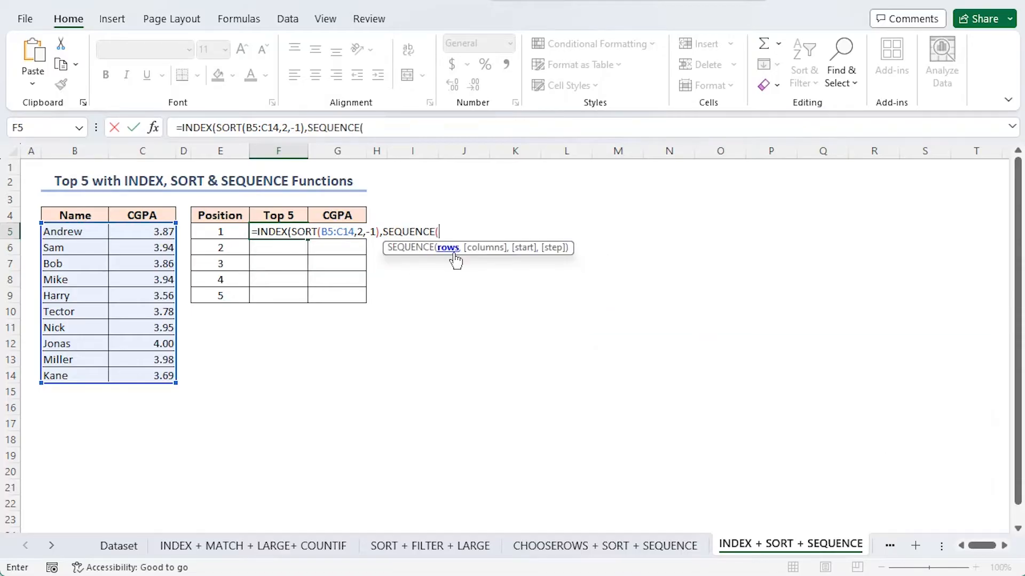
{"action": "type", "text": "5),"}
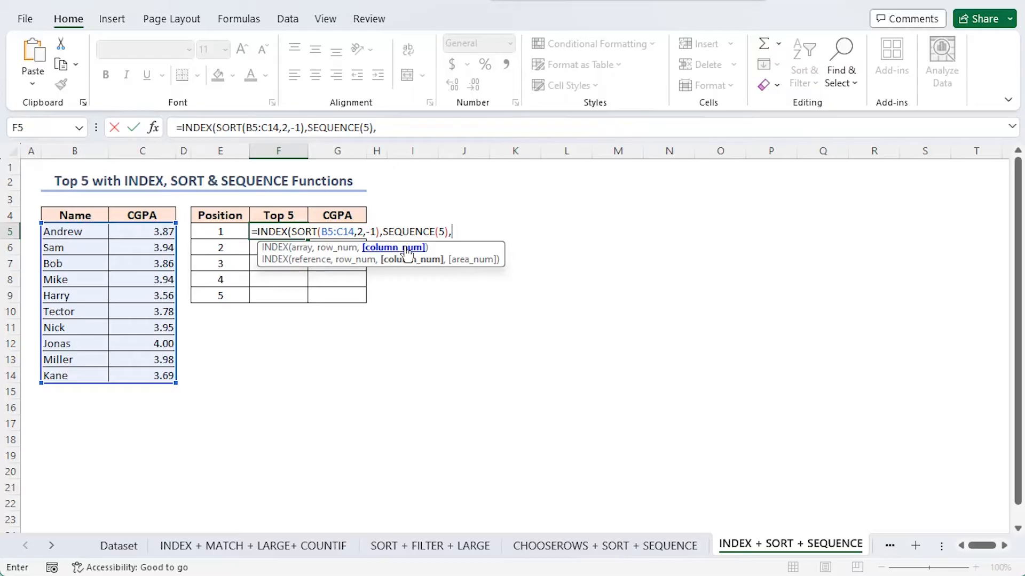
{"action": "type", "text": "{1,2})"}
{"action": "key", "text": "Return"}
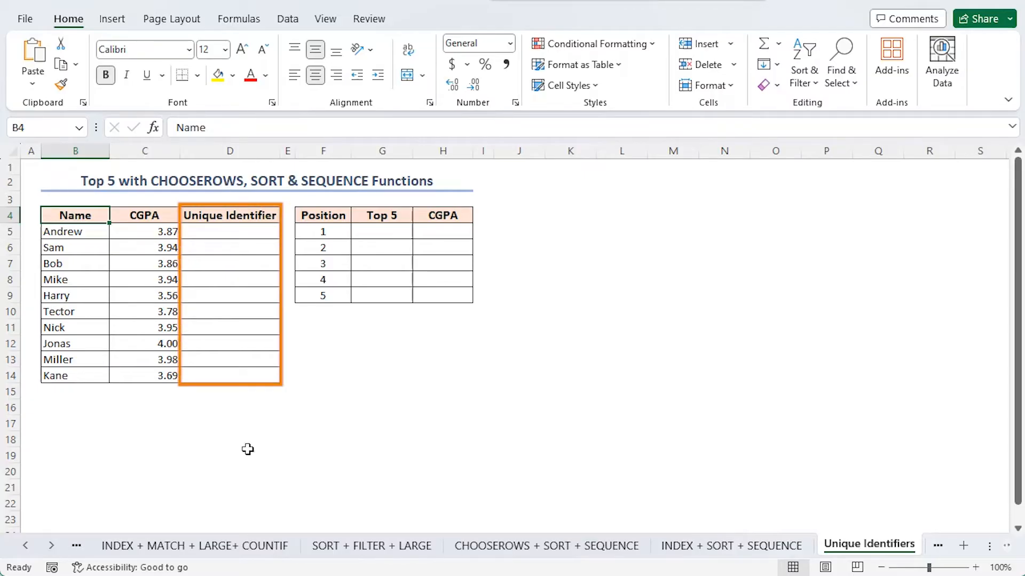
In cell D5 of the Unique Identifiers sheet, start a formula adding to C5 a COUNTIF over the range C5:$C$14.
{"action": "left_click", "coordinate": [260, 229]}
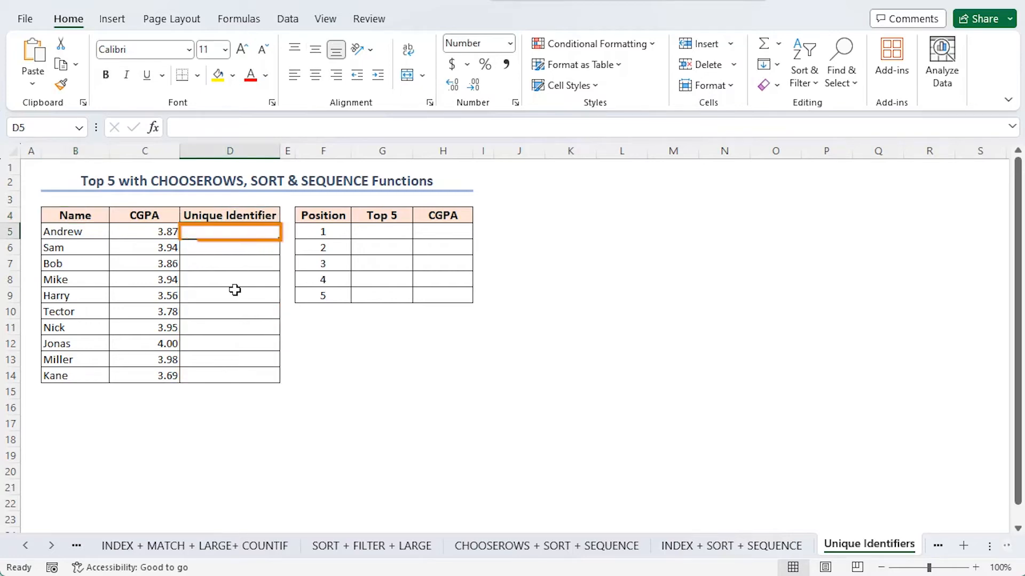
{"action": "type", "text": "="}
{"action": "left_click", "coordinate": [142, 231]}
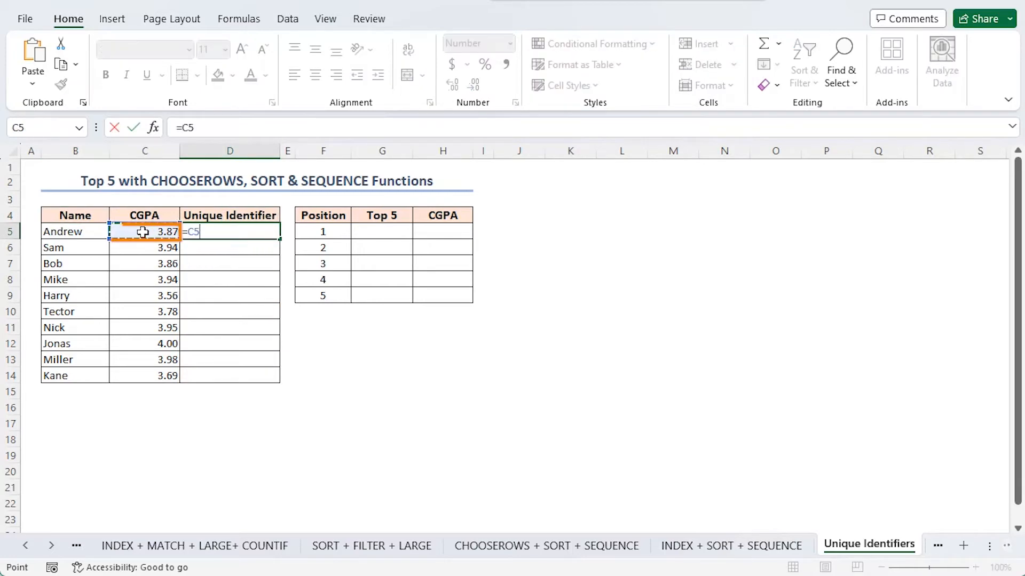
{"action": "type", "text": "+(COUNTIF("}
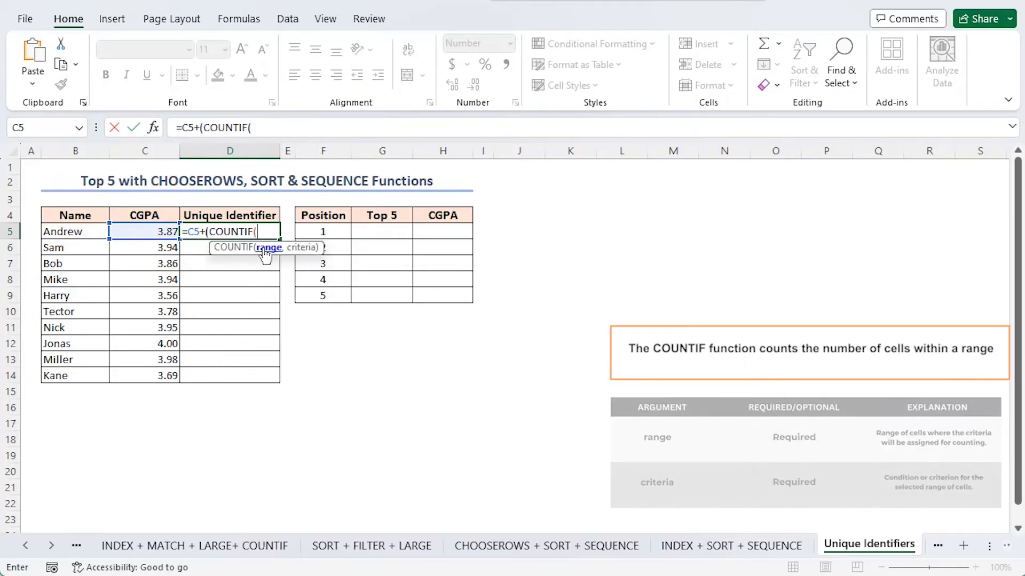
{"action": "left_click_drag", "start_coordinate": [136, 230], "coordinate": [148, 371]}
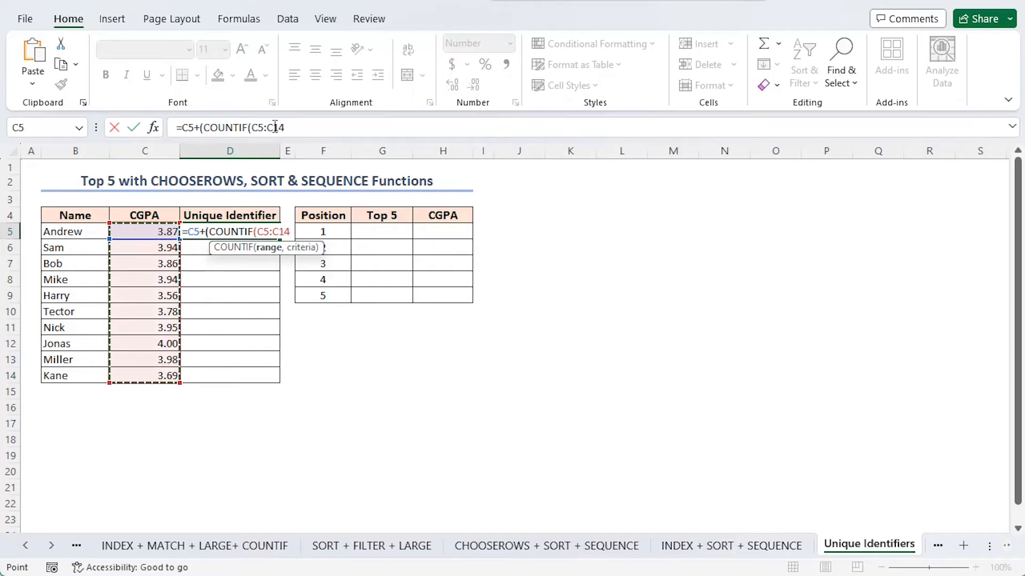
{"action": "key", "text": "F4"}
{"action": "type", "text": ","}
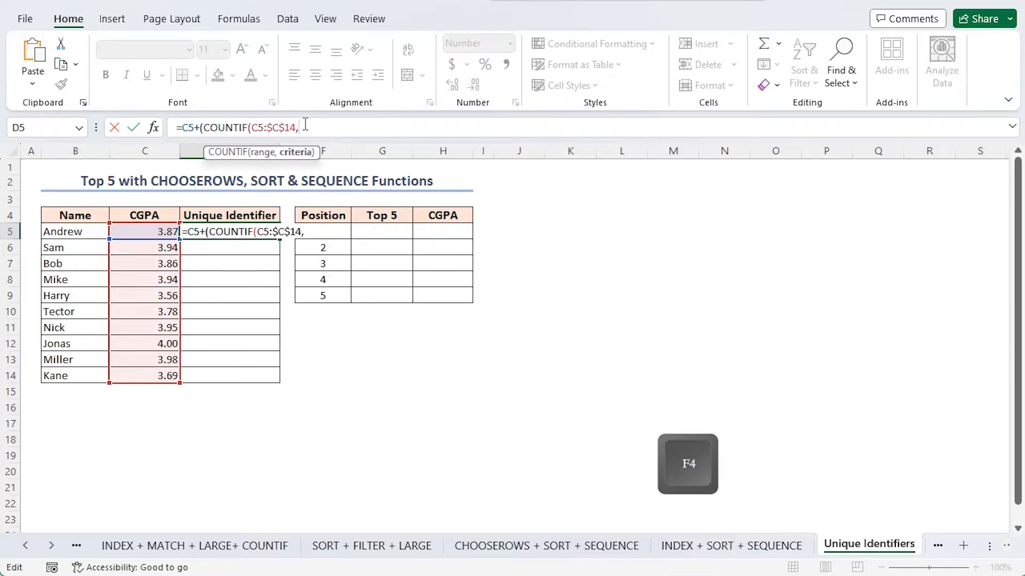
Use C5 as the COUNTIF criteria, subtract 1, multiply by 0.000001, and enter the formula.
{"action": "left_click", "coordinate": [130, 230]}
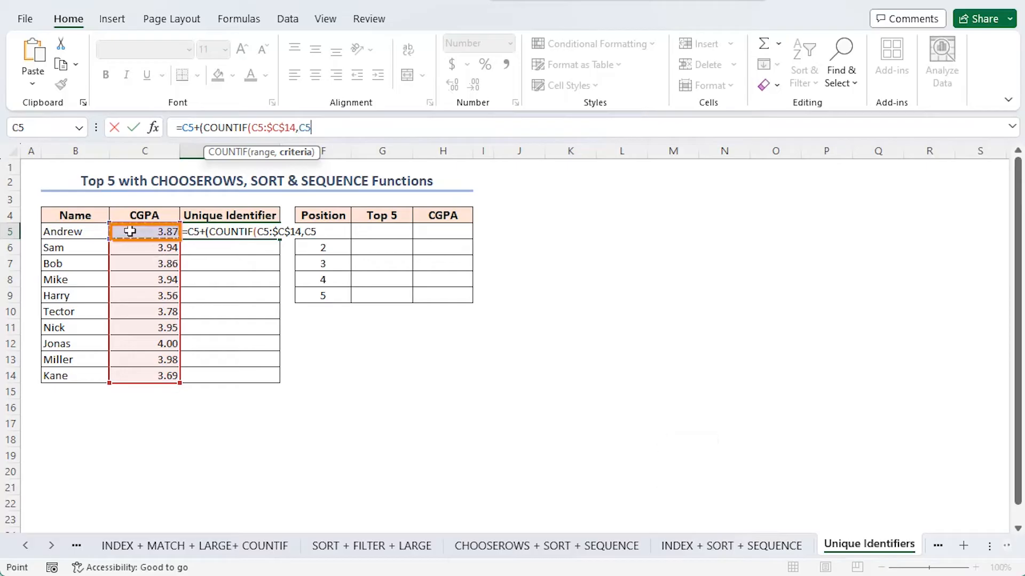
{"action": "type", "text": ")*"}
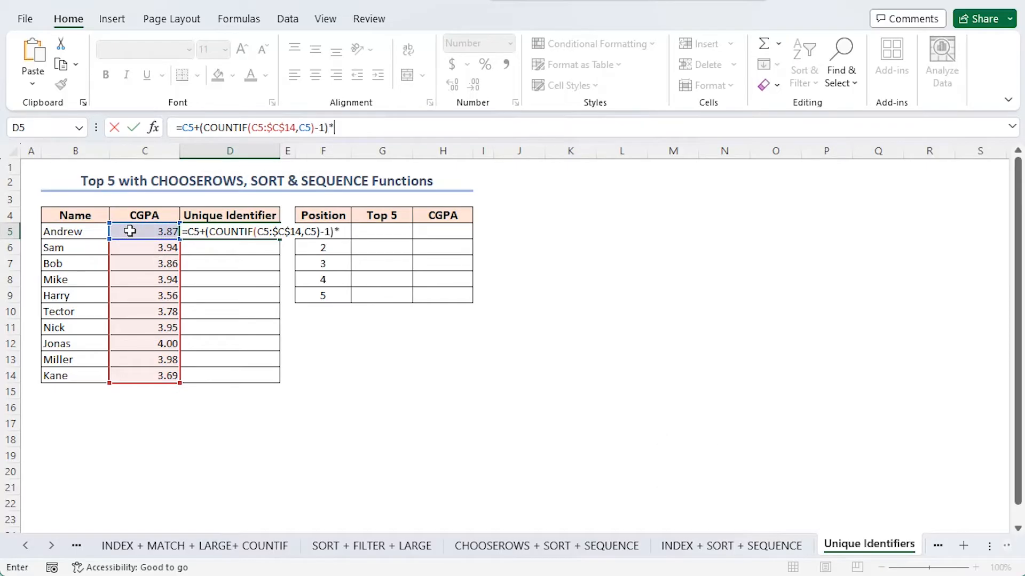
{"action": "type", "text": "0.000001"}
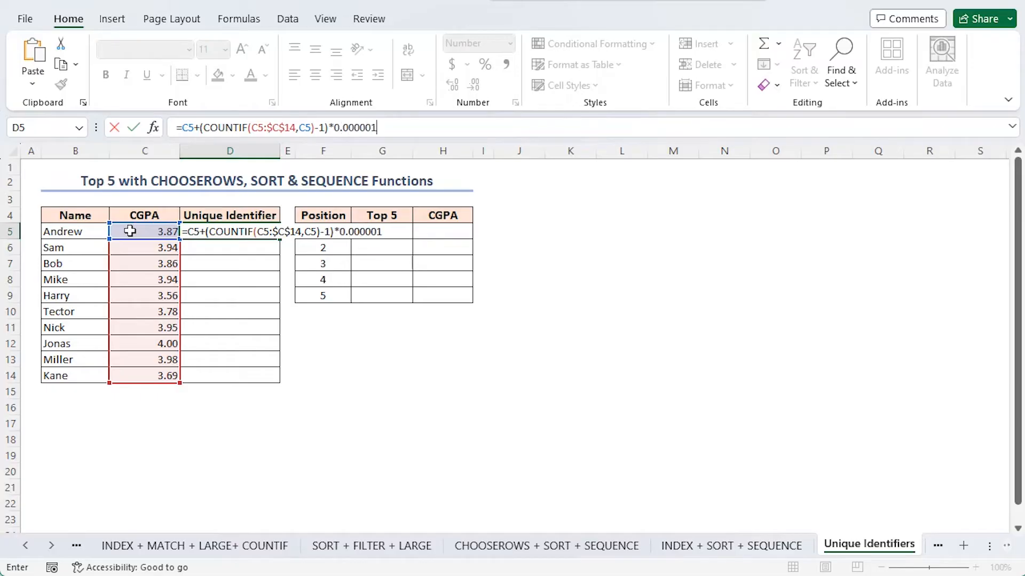
{"action": "key", "text": "Return"}
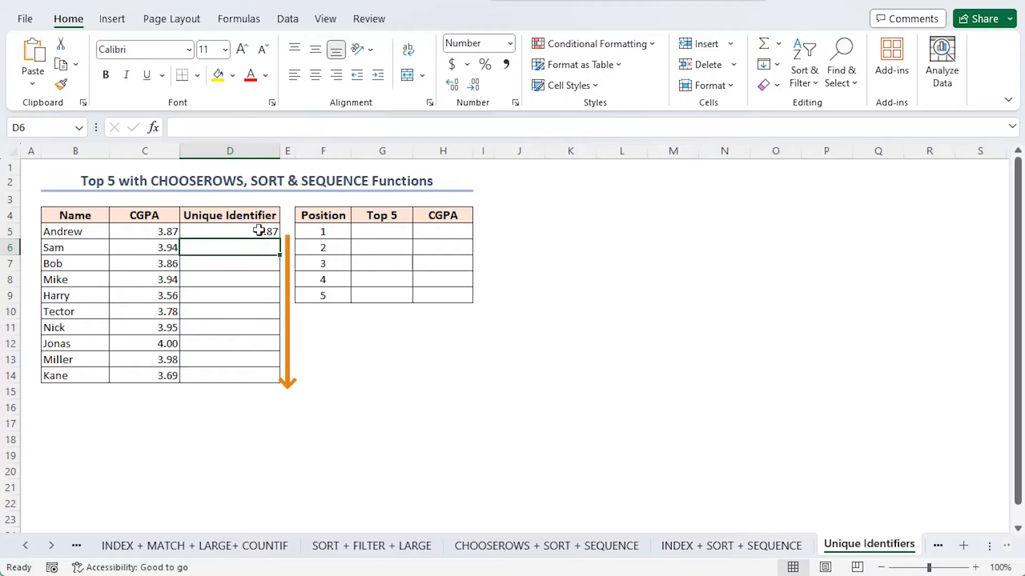
Copy the D5 formula down to D14 and display the unique identifiers with seven decimal places.
{"action": "left_click", "coordinate": [258, 230]}
{"action": "left_click_drag", "start_coordinate": [280, 238], "coordinate": [278, 386]}
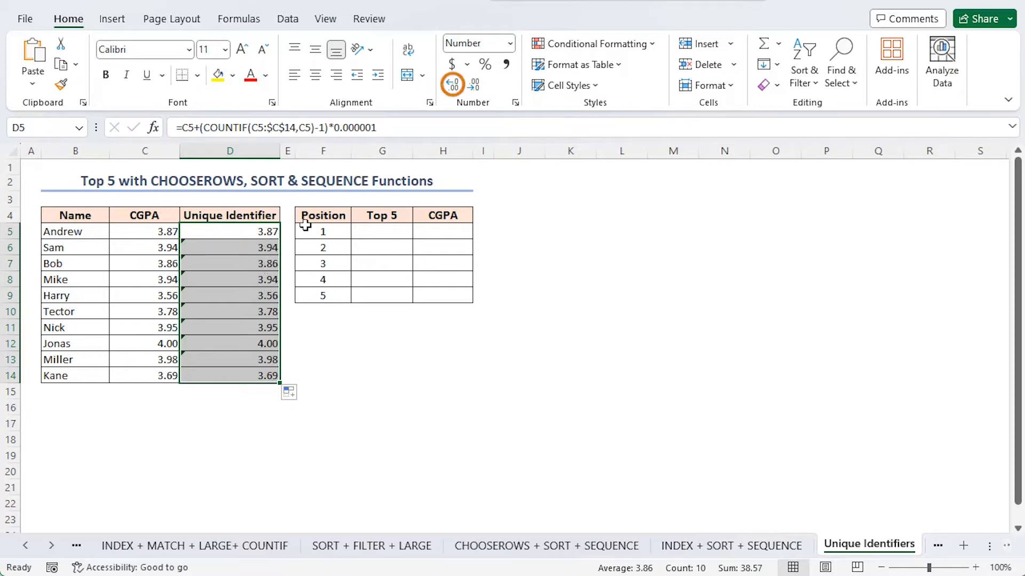
{"action": "left_click", "coordinate": [452, 84]}
{"action": "left_click", "coordinate": [452, 84]}
{"action": "left_click", "coordinate": [452, 84]}
{"action": "left_click", "coordinate": [452, 84]}
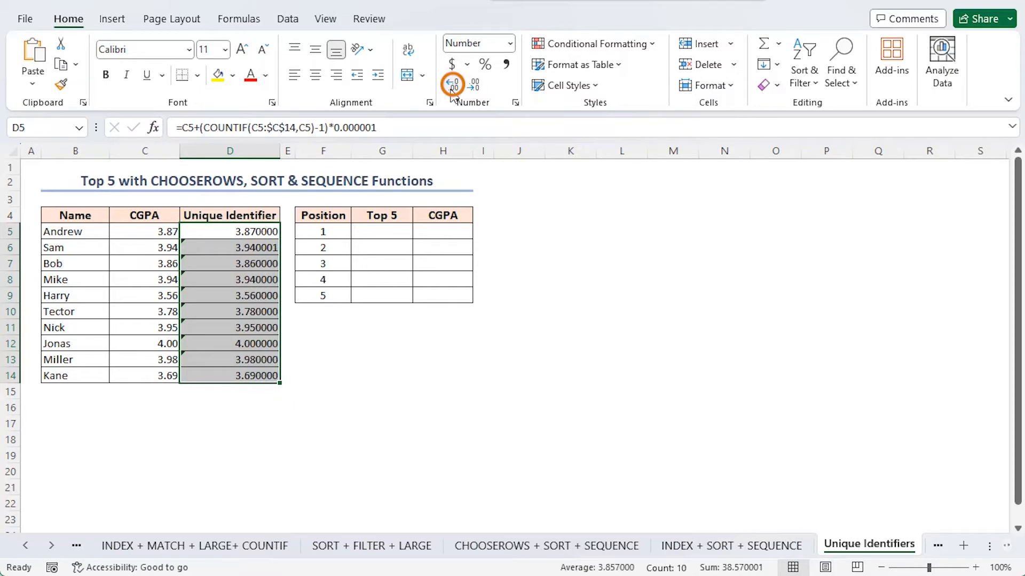
{"action": "left_click", "coordinate": [452, 84]}
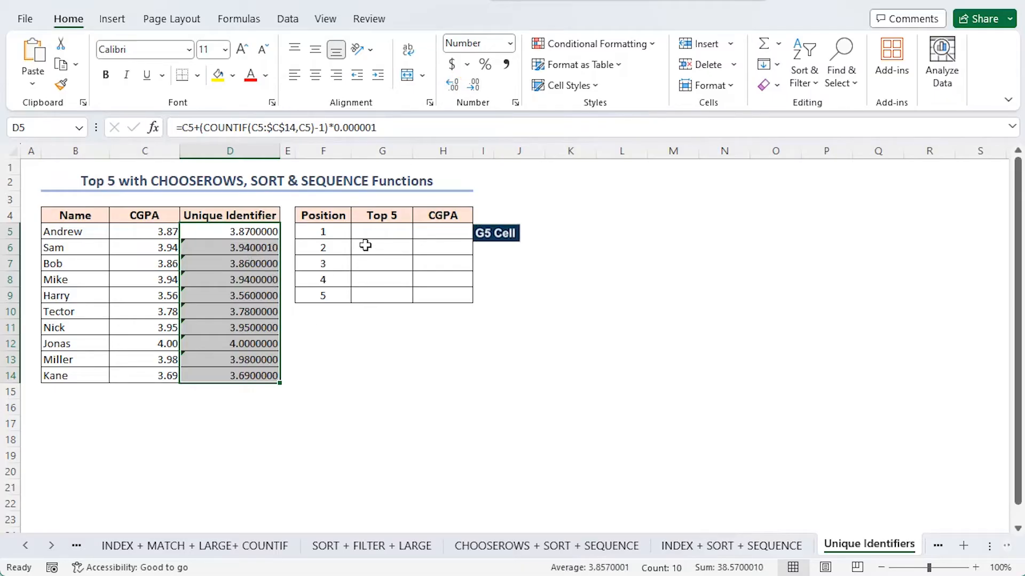
Start an INDEX formula in cell G5 with the absolute name range $B$5:$B$14 as its array.
{"action": "left_click", "coordinate": [375, 229]}
{"action": "type", "text": "="}
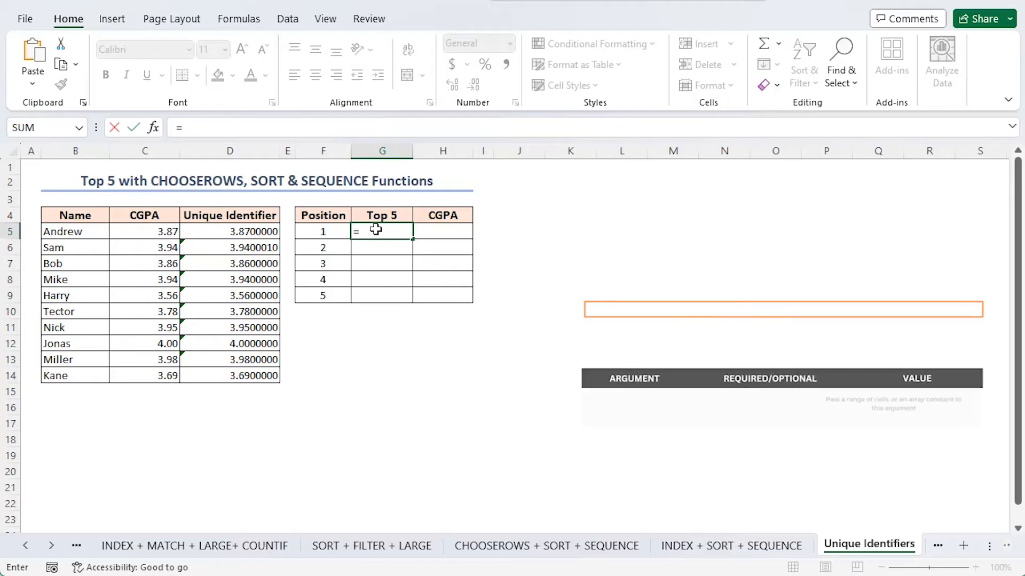
{"action": "type", "text": "ind"}
{"action": "key", "text": "Tab"}
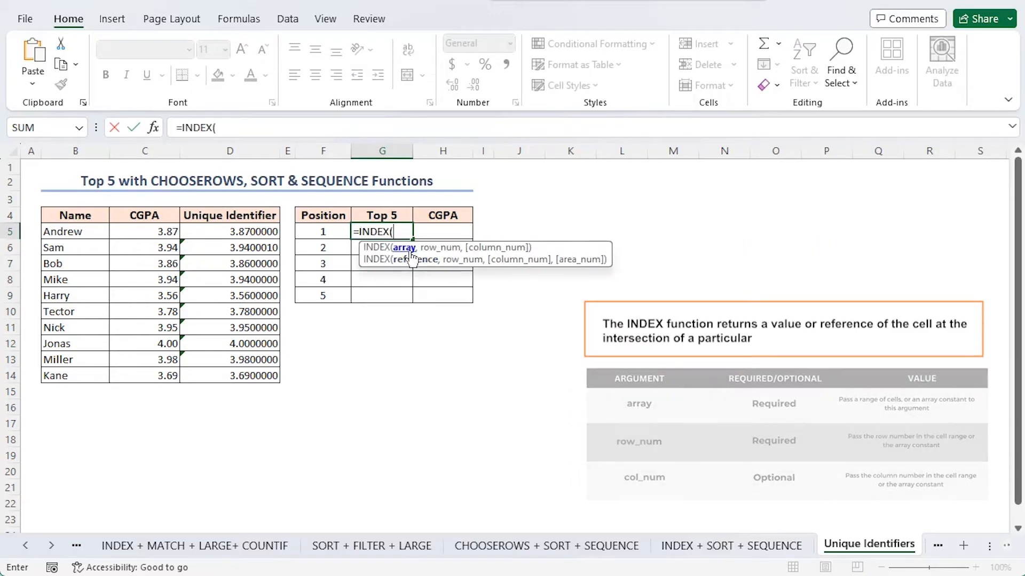
{"action": "left_click_drag", "start_coordinate": [74, 233], "coordinate": [92, 373]}
{"action": "key", "text": "F4"}
{"action": "type", "text": ","}
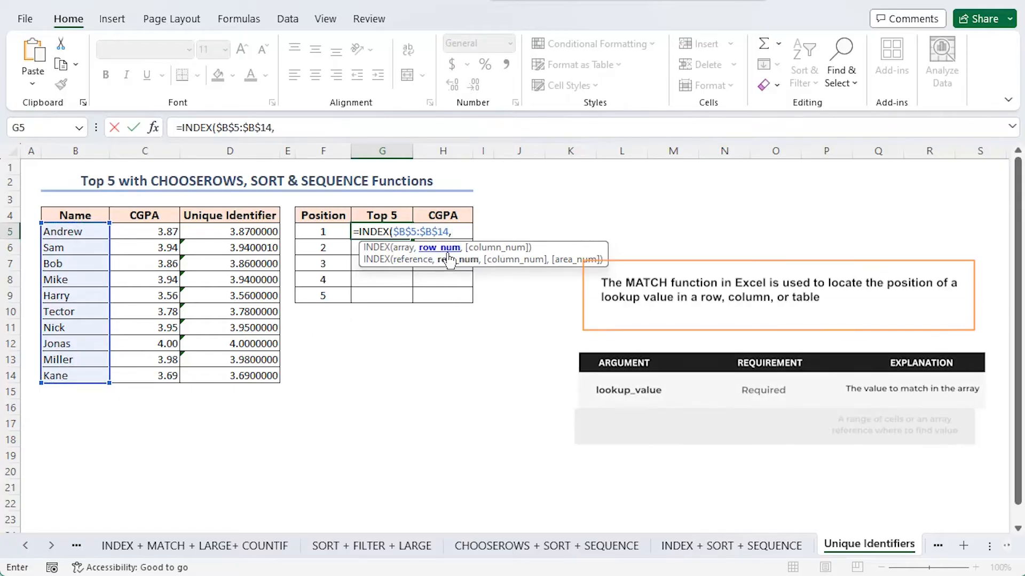
{"action": "type", "text": "ma"}
Nest MATCH with LARGE as its lookup value, using the unique identifiers $D$5:D$14 as the LARGE array.
{"action": "key", "text": "Tab"}
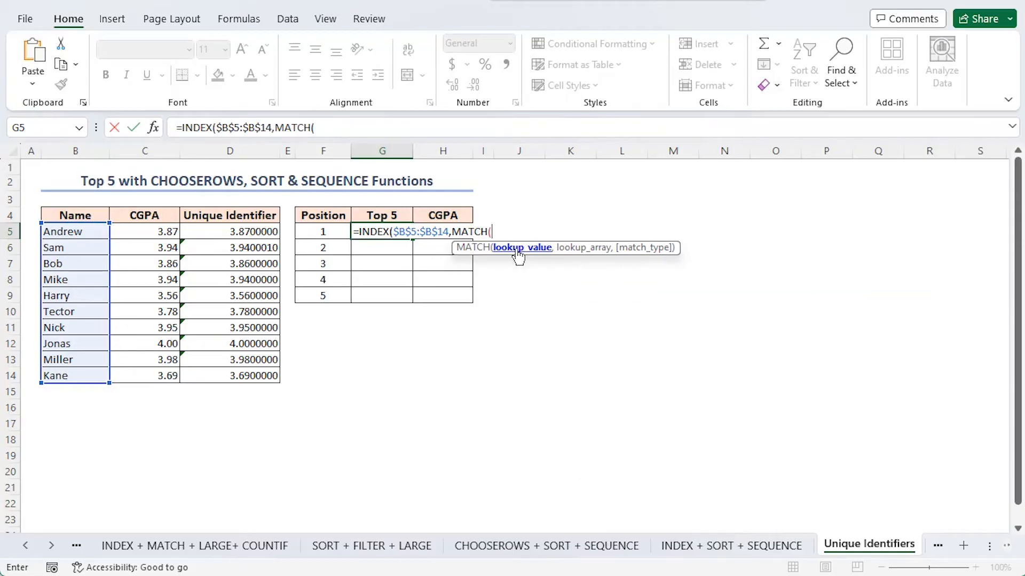
{"action": "type", "text": "larg"}
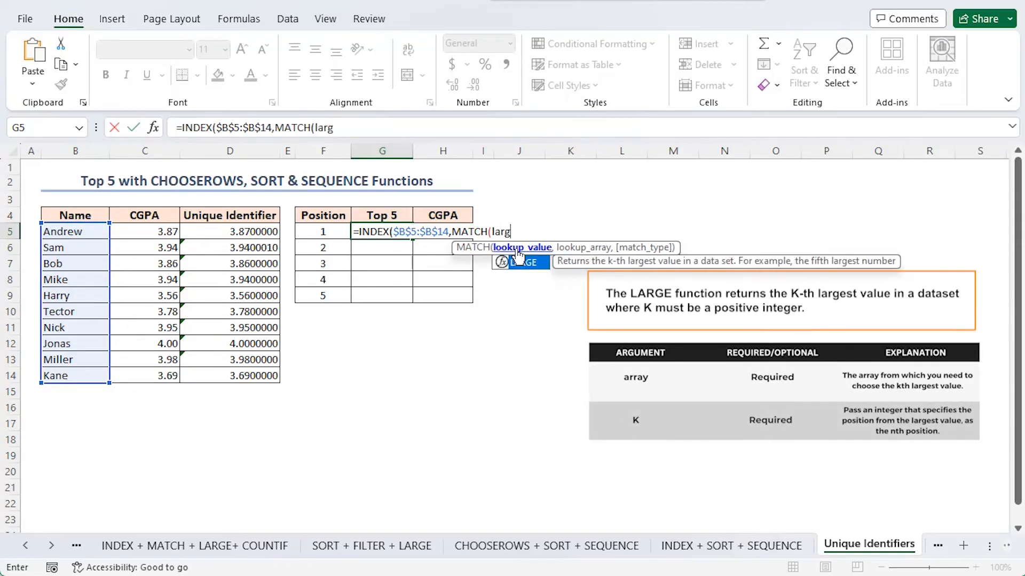
{"action": "key", "text": "Tab"}
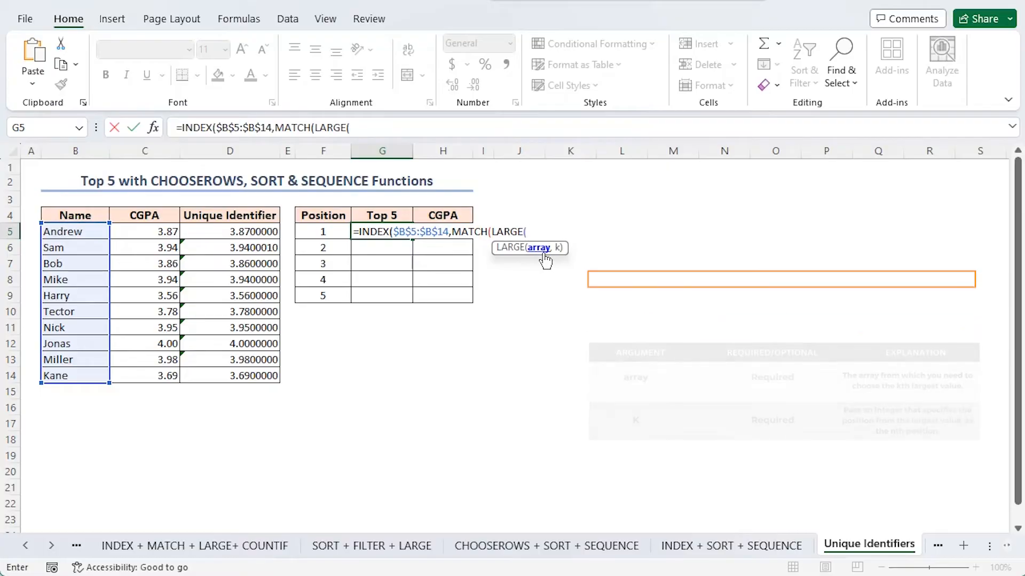
{"action": "left_click_drag", "start_coordinate": [230, 235], "coordinate": [240, 378]}
{"action": "left_click", "coordinate": [359, 127]}
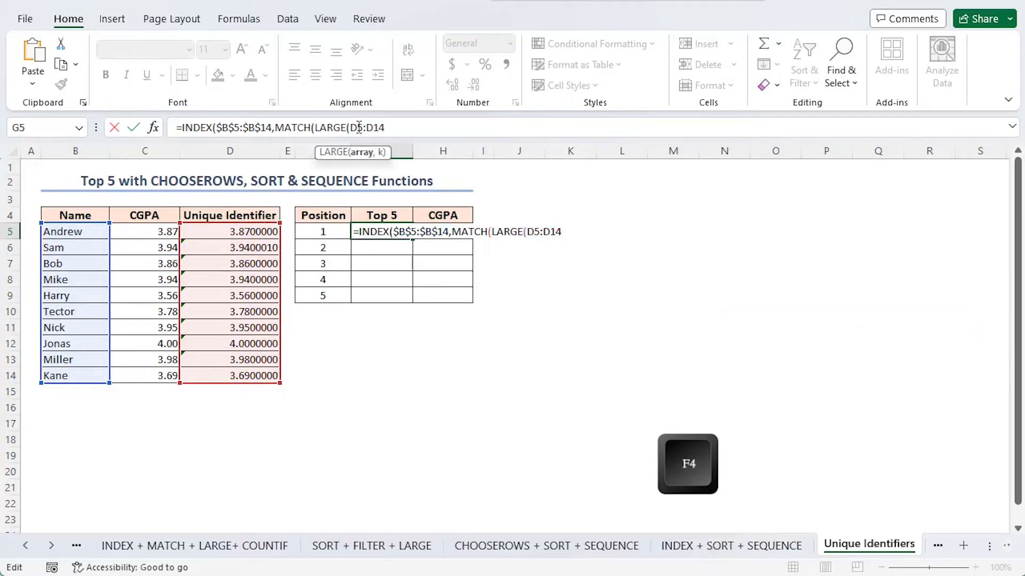
{"action": "key", "text": "F4"}
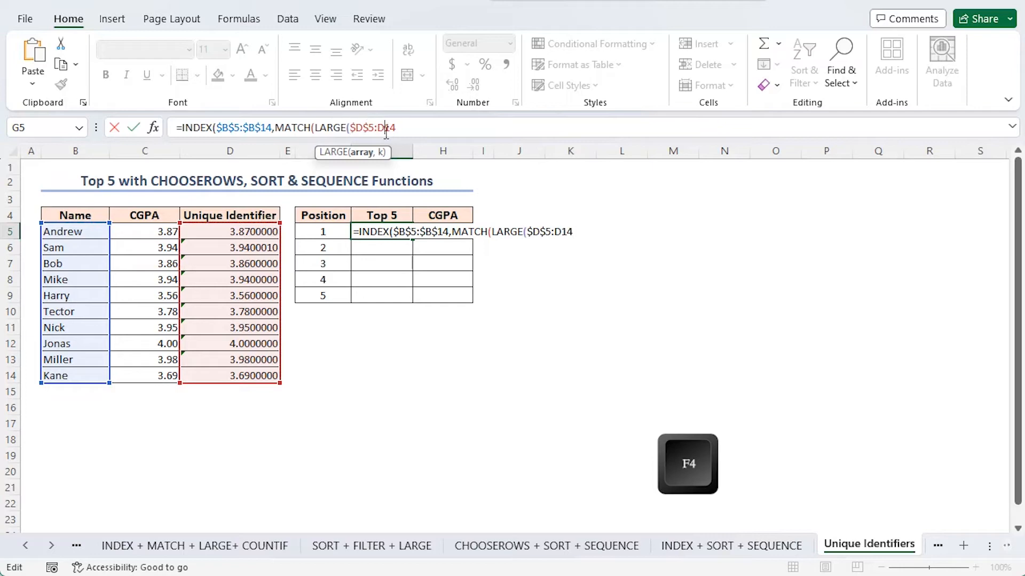
{"action": "key", "text": "F4"}
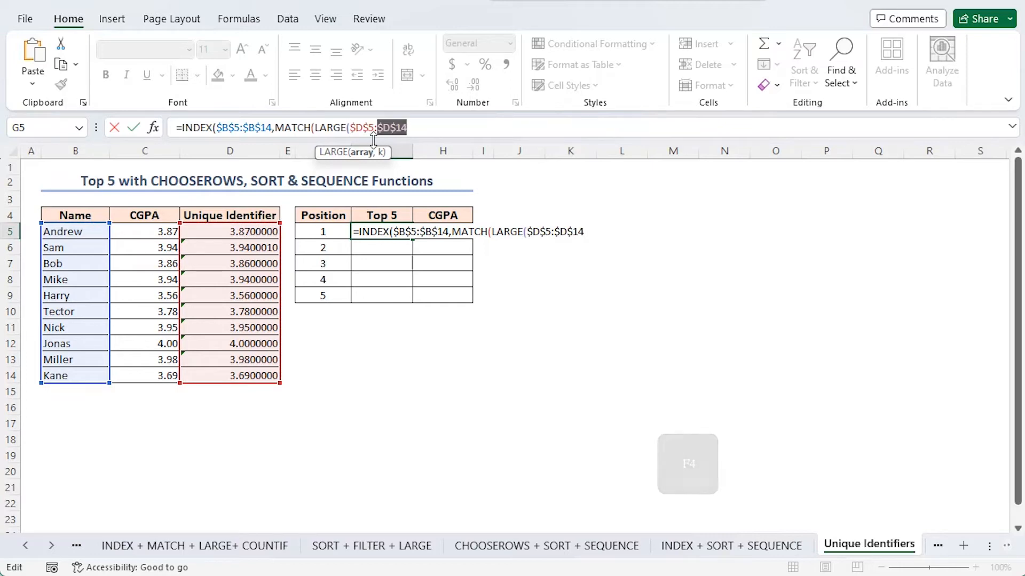
{"action": "type", "text": ","}
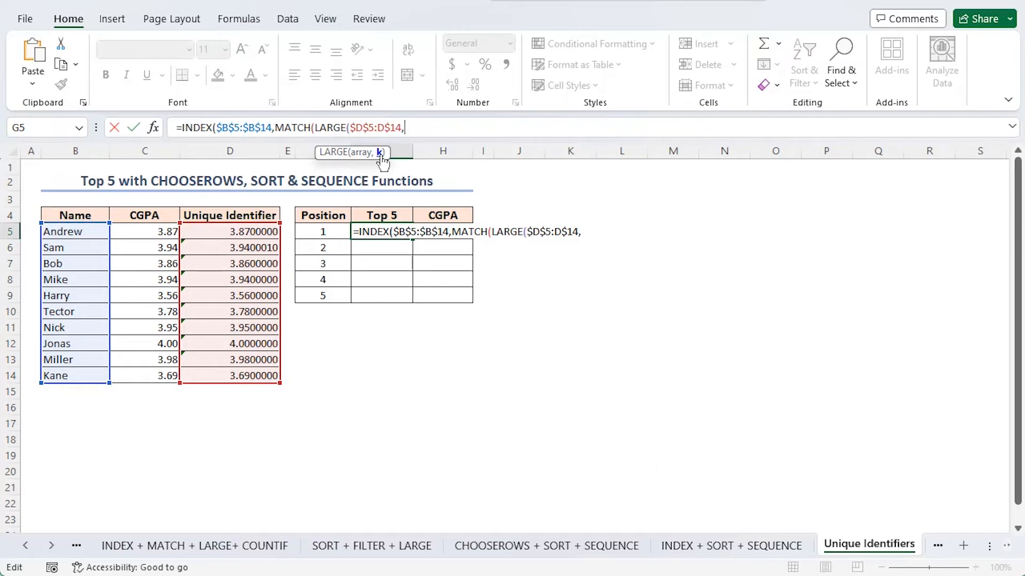
{"action": "type", "text": "ROWS("}
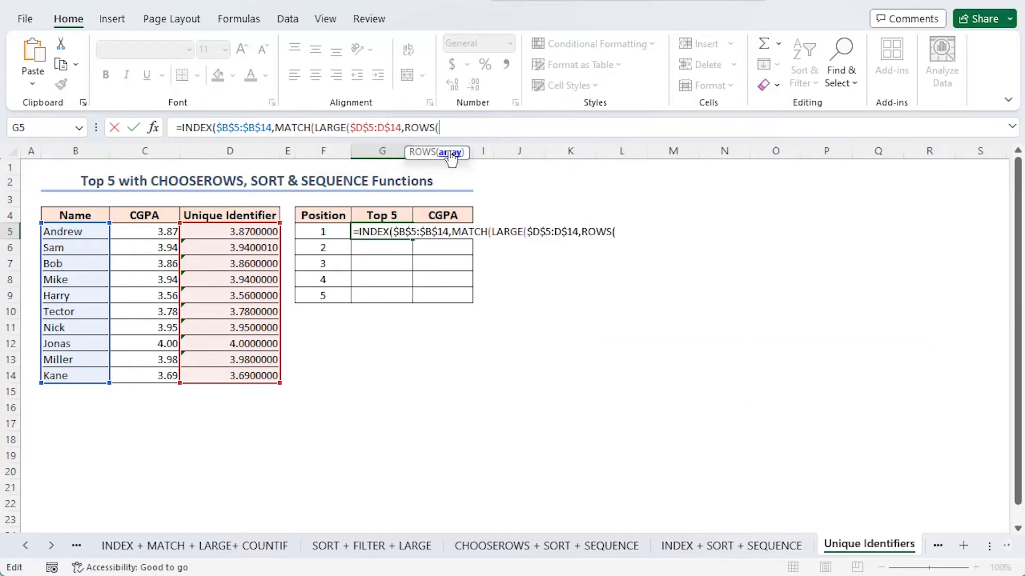
{"action": "type", "text": "$D$5"}
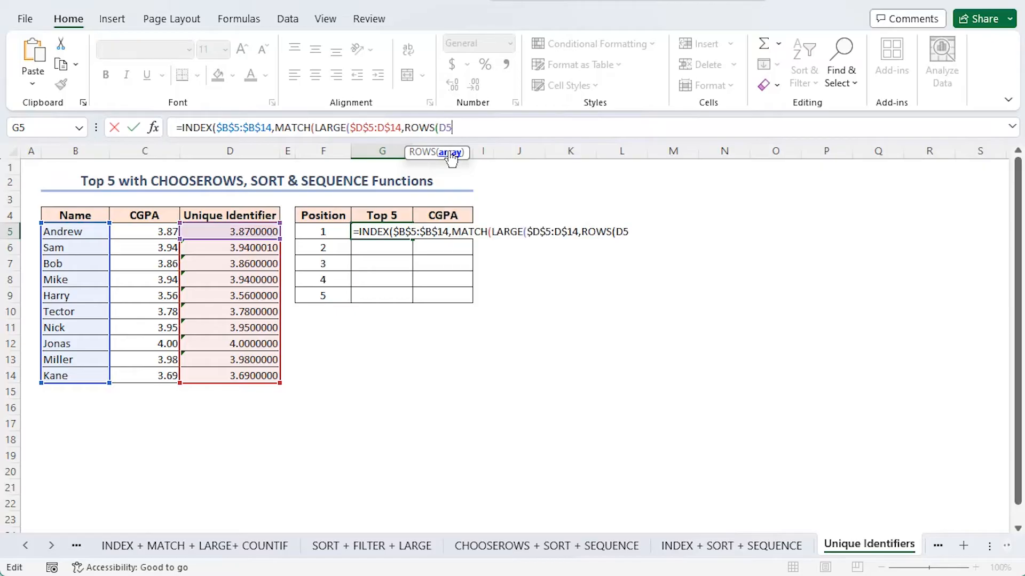
Use ROWS($D$5:D5) as the k argument of LARGE in the G5 formula and close LARGE.
{"action": "key", "text": "F4"}
{"action": "type", "text": ":D5"}
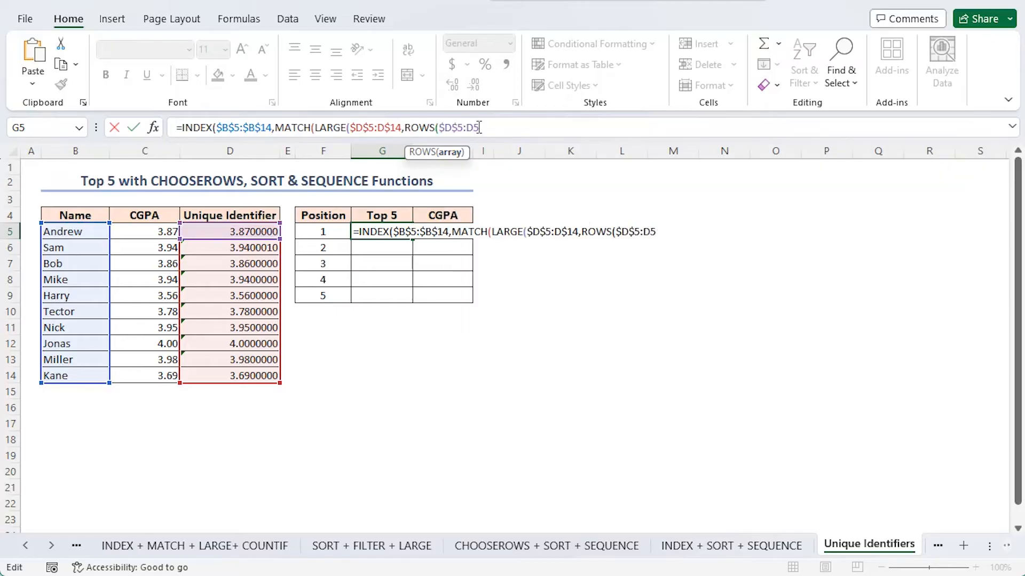
{"action": "type", "text": ")),"}
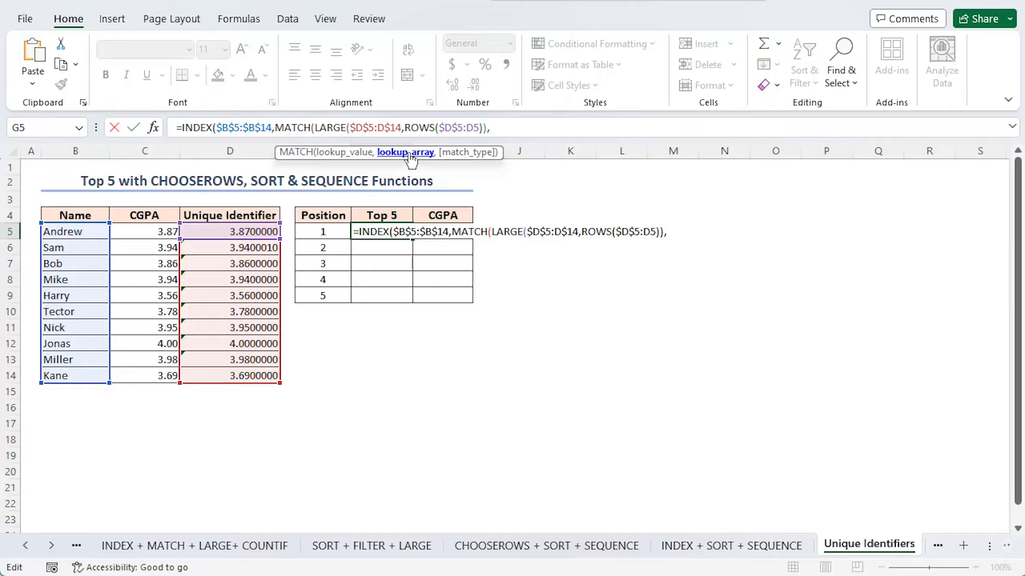
Complete the G5 MATCH with the absolute lookup array $D$5:$D$14 and exact match (0), closing the formula.
{"action": "left_click_drag", "start_coordinate": [206, 233], "coordinate": [233, 378]}
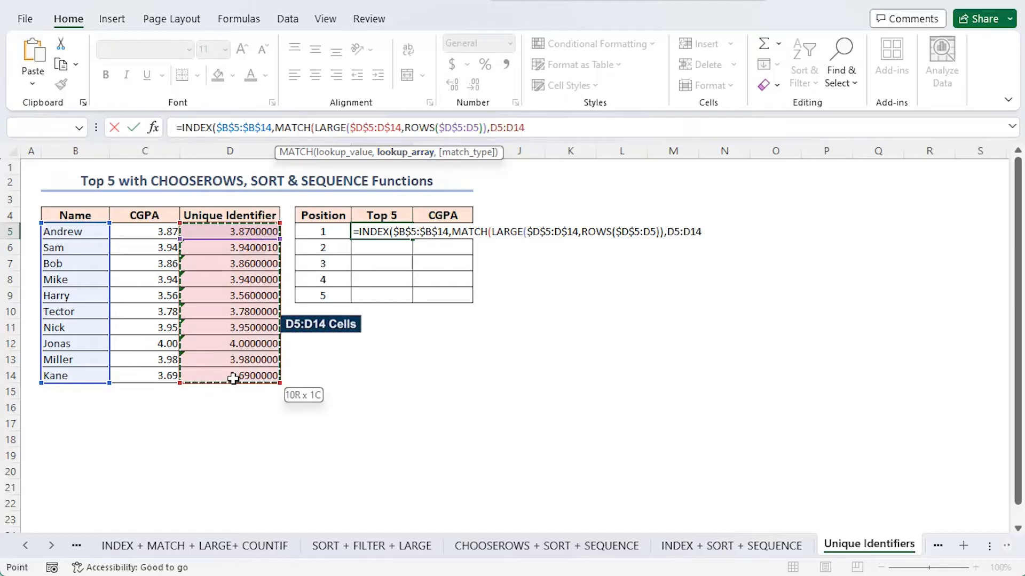
{"action": "key", "text": "F4"}
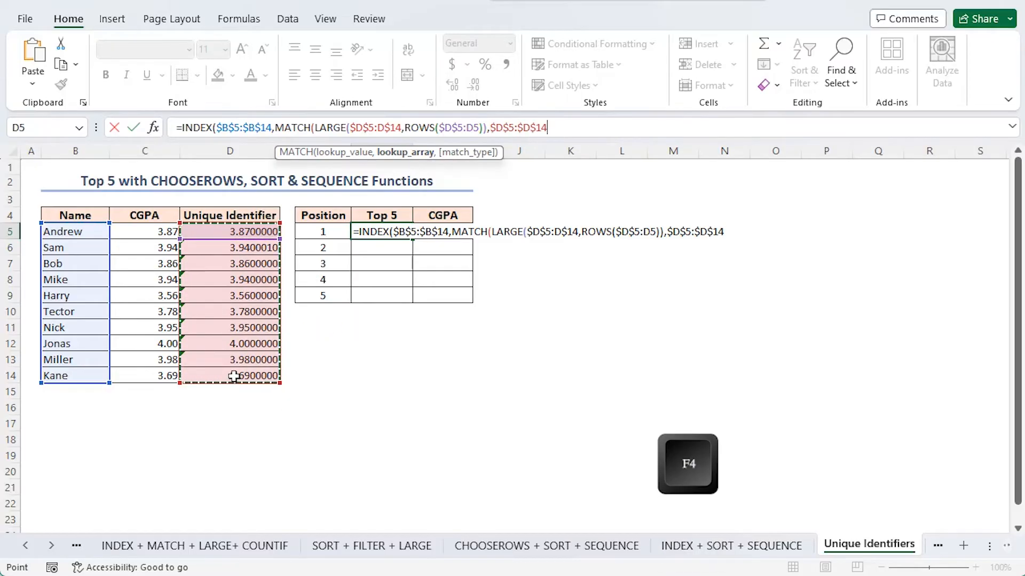
{"action": "type", "text": ","}
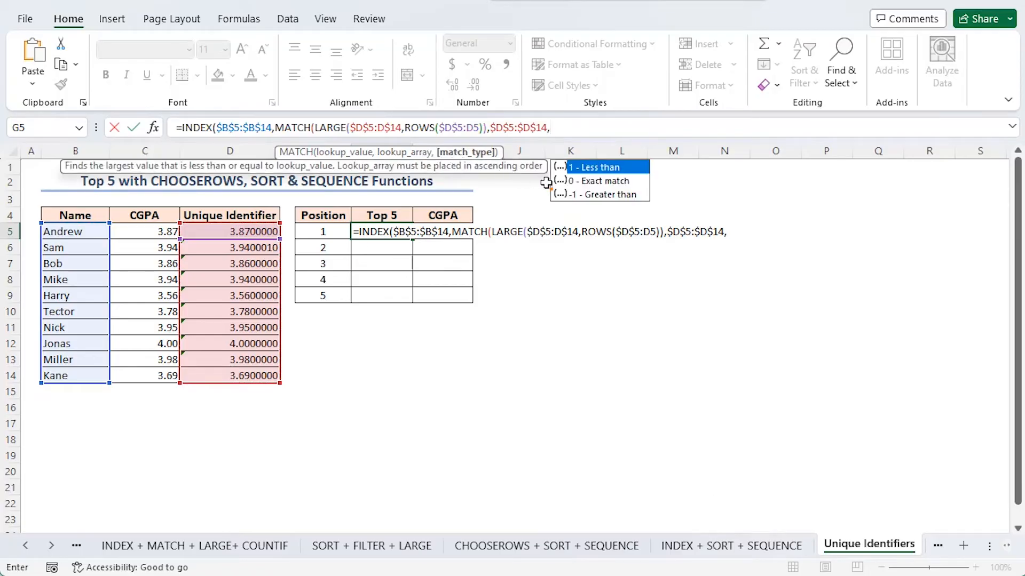
{"action": "double_click", "coordinate": [603, 182]}
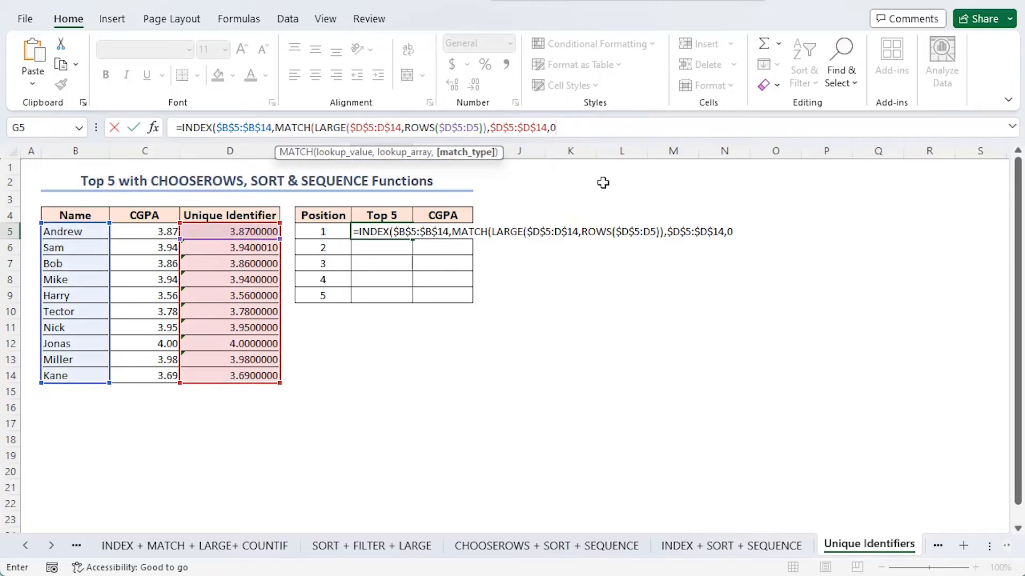
{"action": "type", "text": "))"}
Review the nested parts of the G5 formula, then enter it and copy it down to G9.
{"action": "left_click_drag", "start_coordinate": [405, 128], "coordinate": [483, 129]}
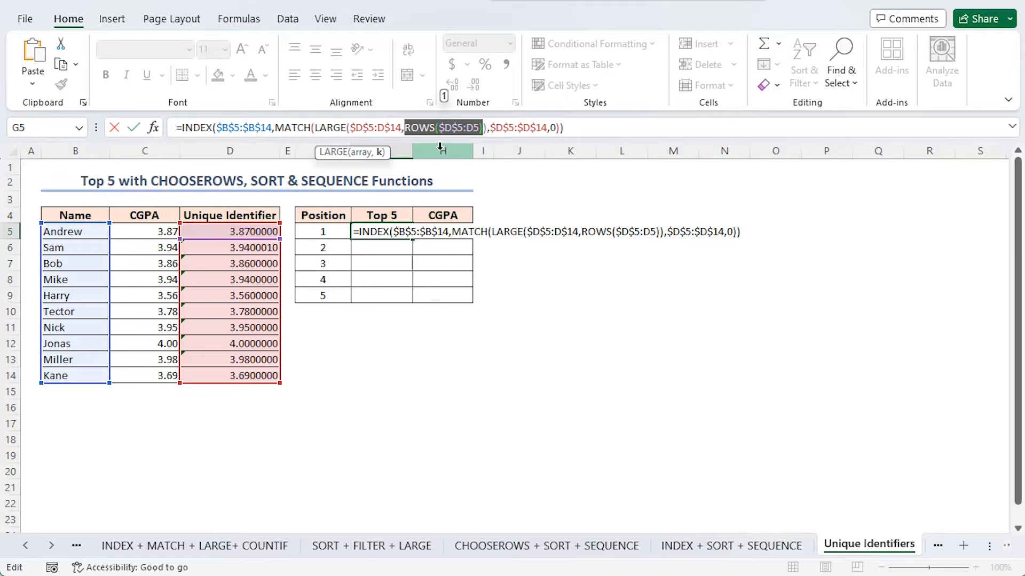
{"action": "left_click_drag", "start_coordinate": [315, 127], "coordinate": [478, 123]}
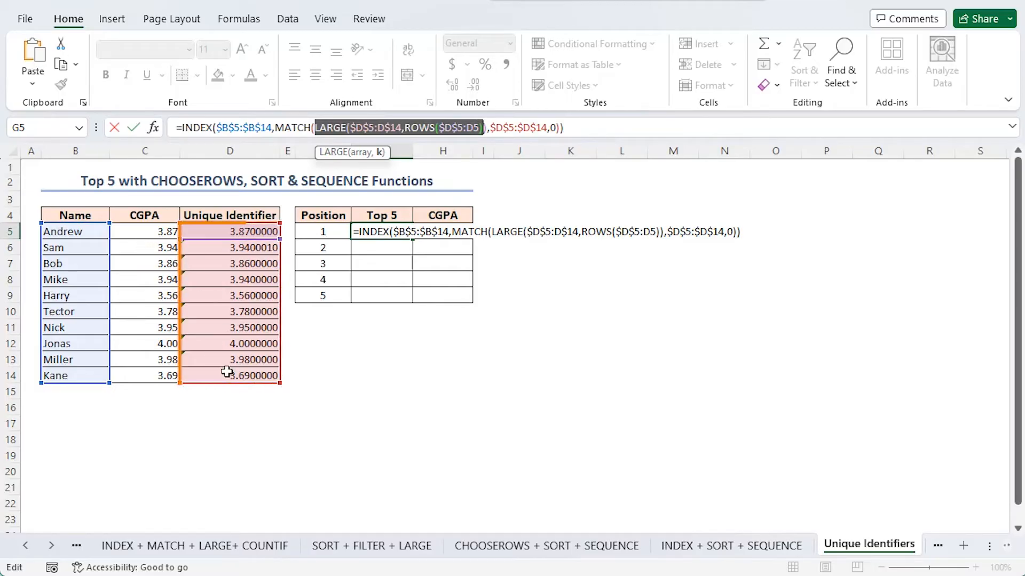
{"action": "left_click_drag", "start_coordinate": [275, 127], "coordinate": [543, 142]}
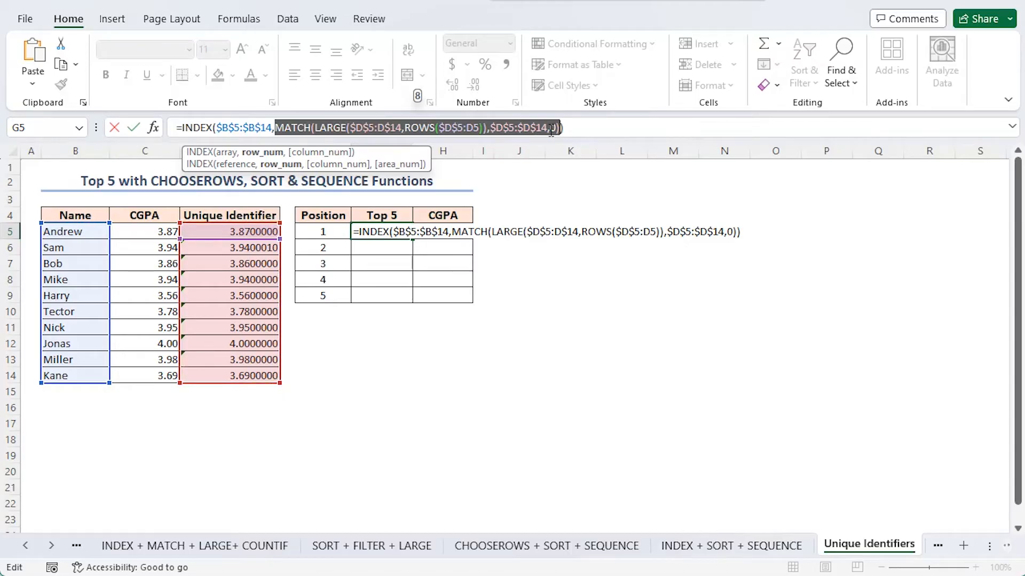
{"action": "left_click_drag", "start_coordinate": [181, 127], "coordinate": [550, 133]}
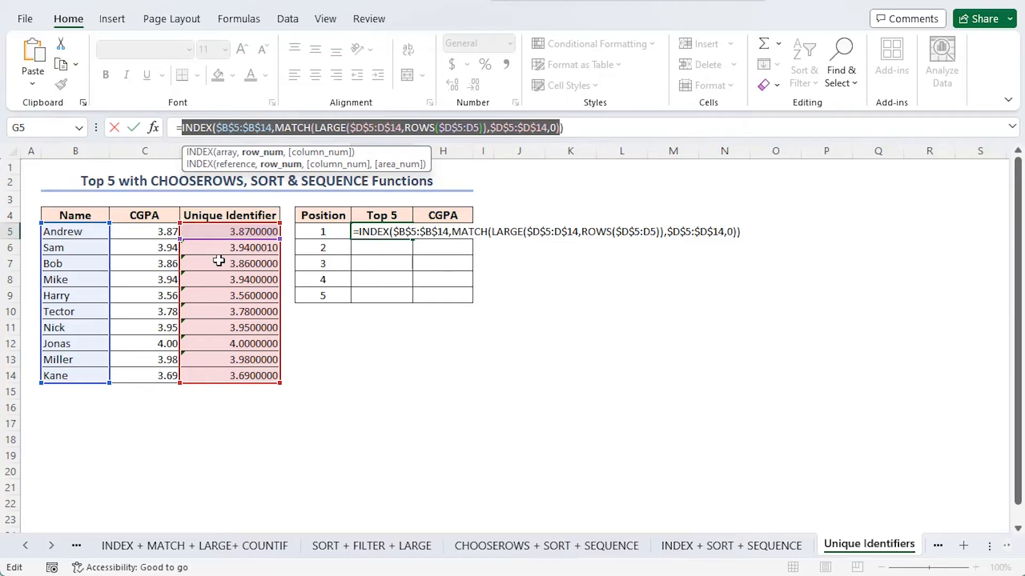
{"action": "key", "text": "Return"}
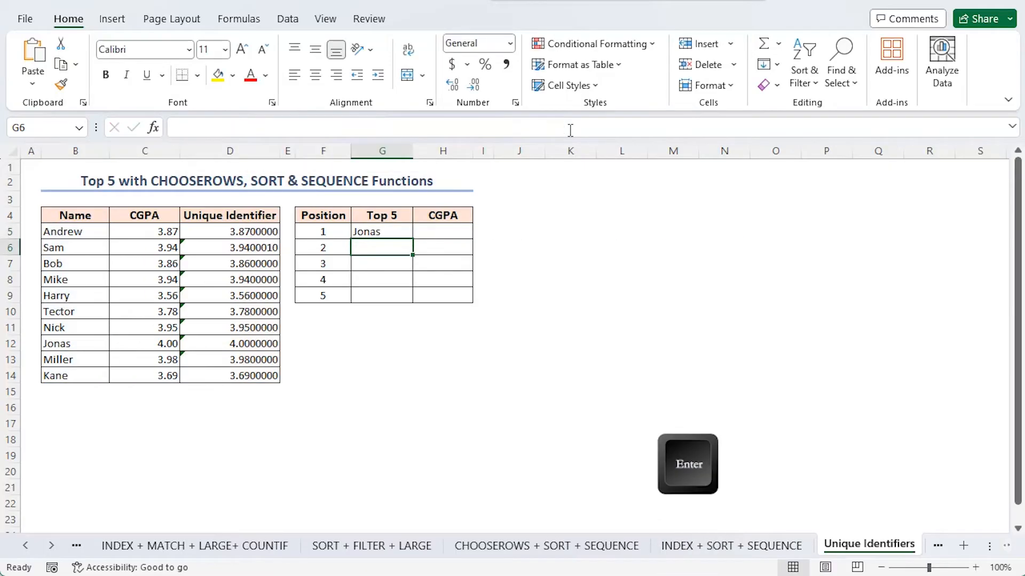
{"action": "left_click_drag", "start_coordinate": [414, 239], "coordinate": [414, 304]}
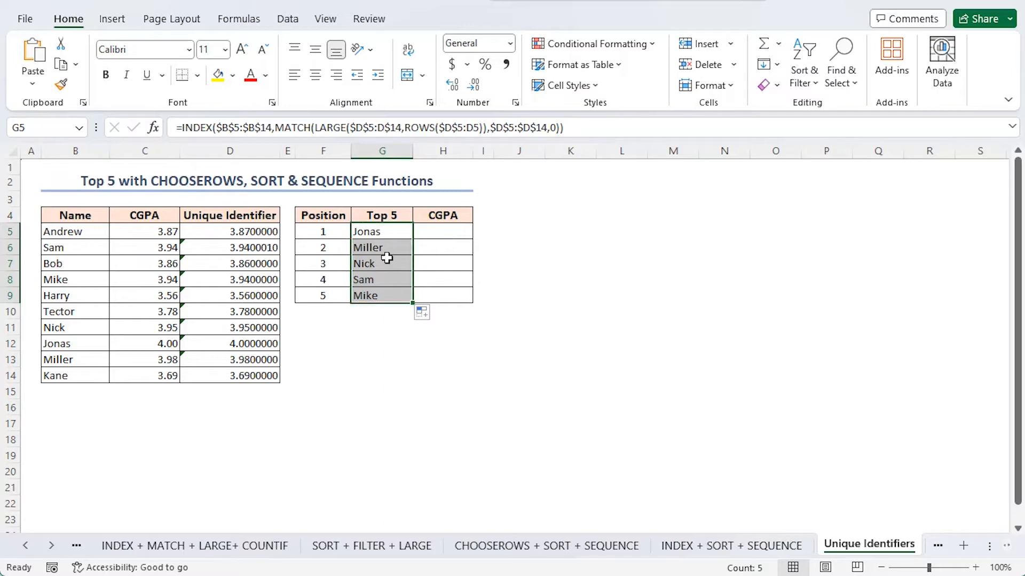
Start an INDEX formula in cell H5 with the absolute CGPA range $C$5:$C$14 as its array.
{"action": "left_click", "coordinate": [434, 231]}
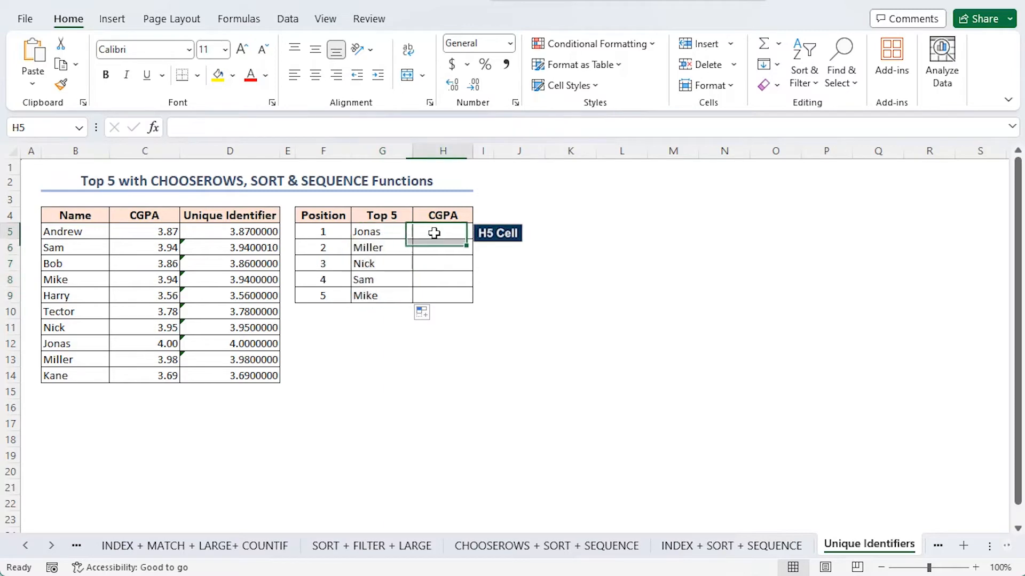
{"action": "type", "text": "=index"}
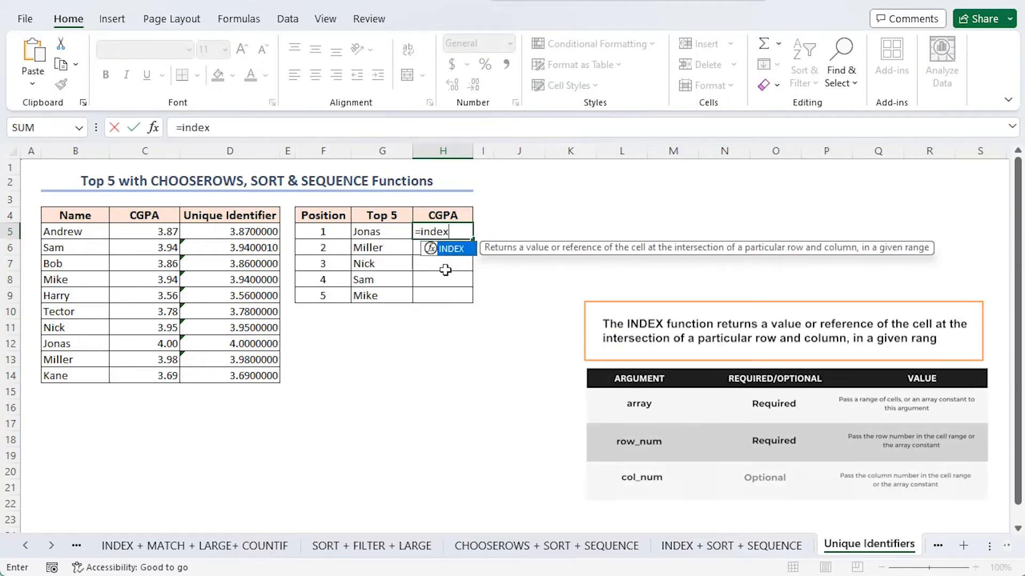
{"action": "key", "text": "Tab"}
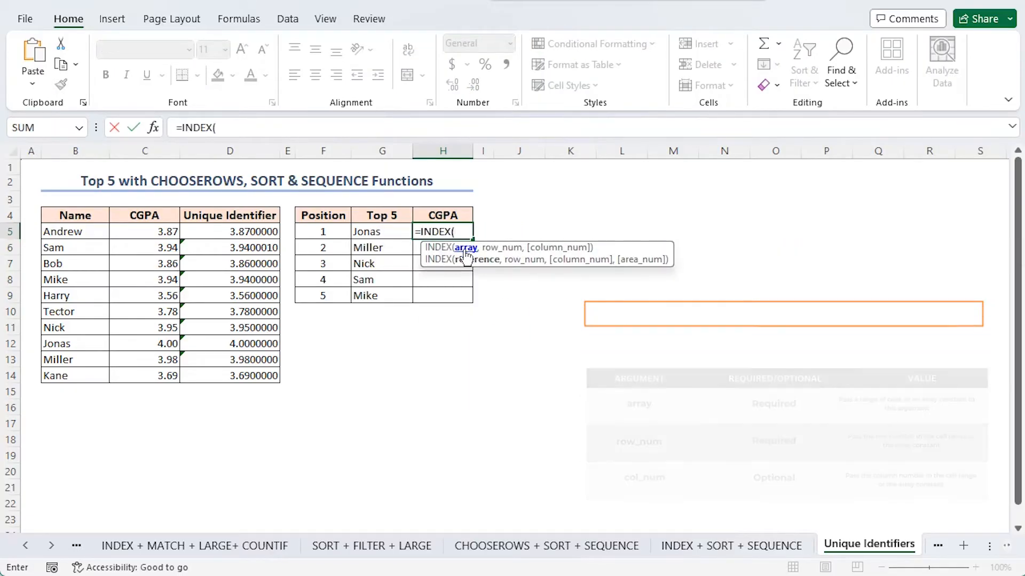
{"action": "left_click_drag", "start_coordinate": [159, 235], "coordinate": [149, 367]}
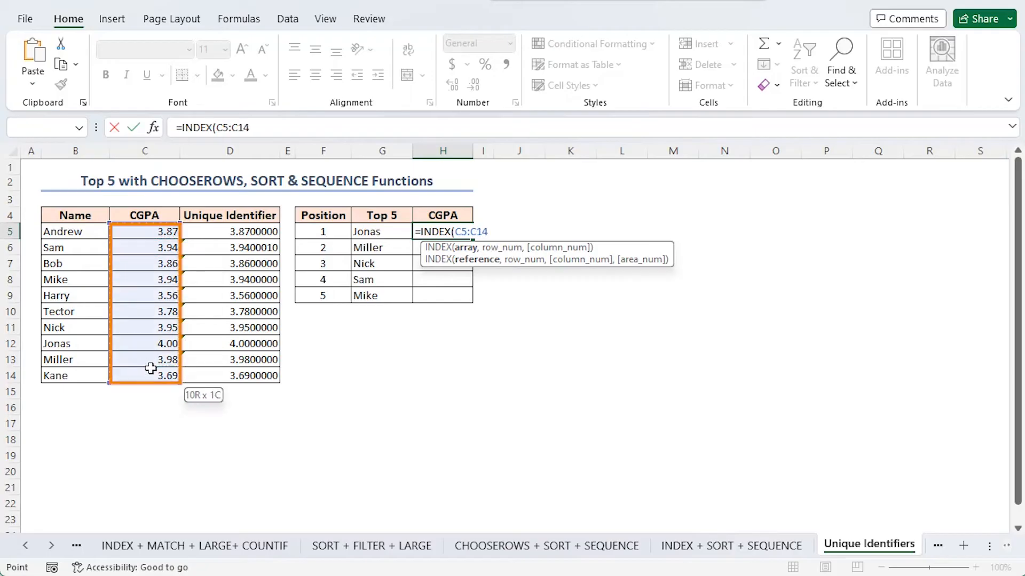
{"action": "key", "text": "F4"}
{"action": "type", "text": ","}
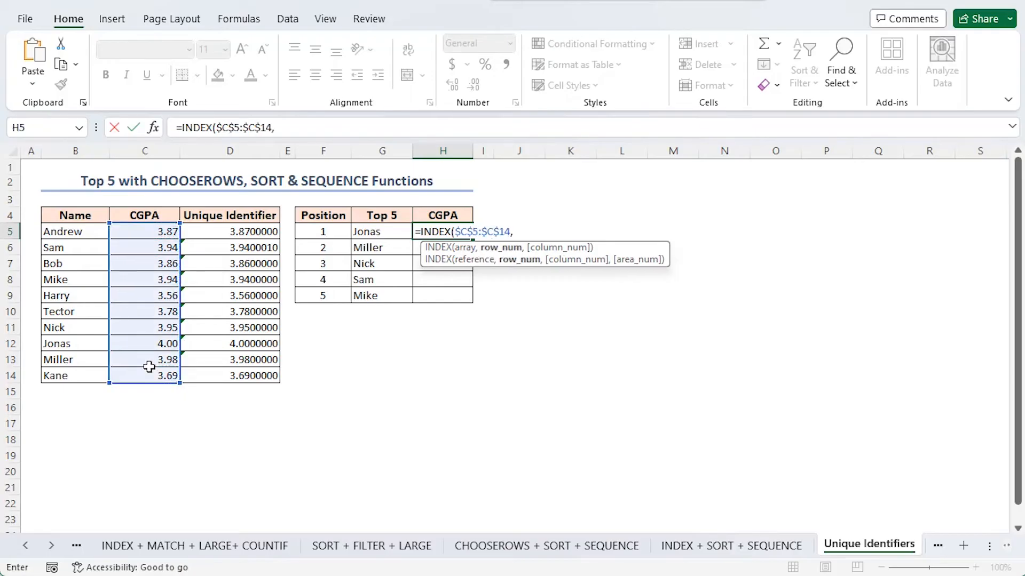
{"action": "type", "text": "mat"}
Nest MATCH with LARGE as its lookup value in H5, using the unique identifiers $D$5:D$14 as the LARGE array.
{"action": "key", "text": "Tab"}
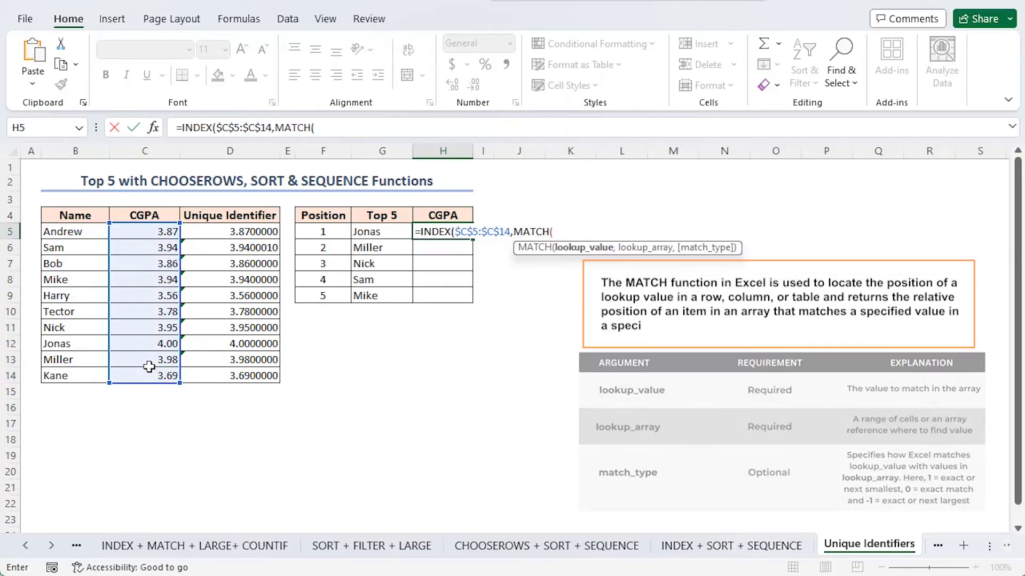
{"action": "type", "text": "large"}
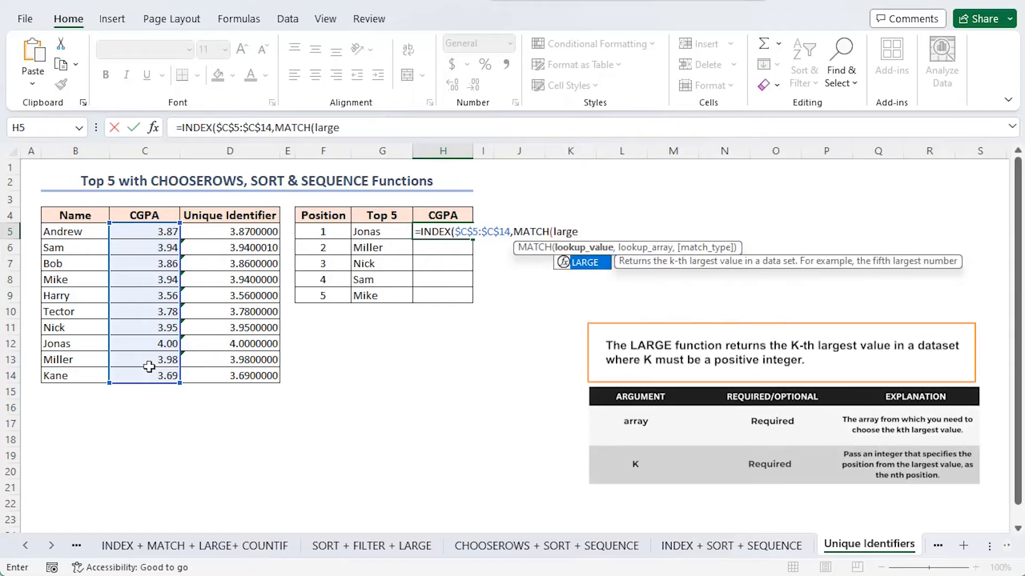
{"action": "key", "text": "Tab"}
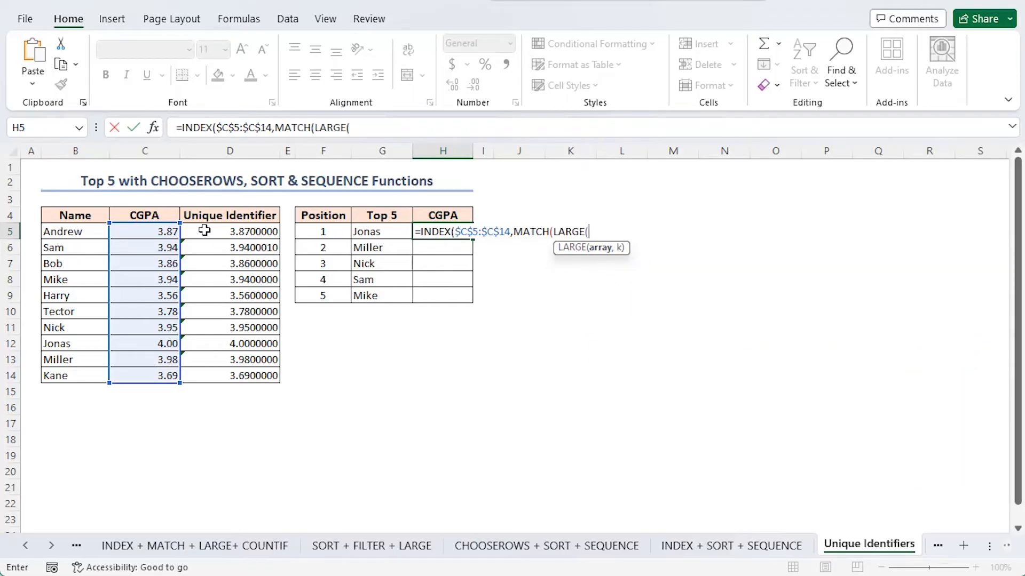
{"action": "left_click_drag", "start_coordinate": [204, 230], "coordinate": [217, 378]}
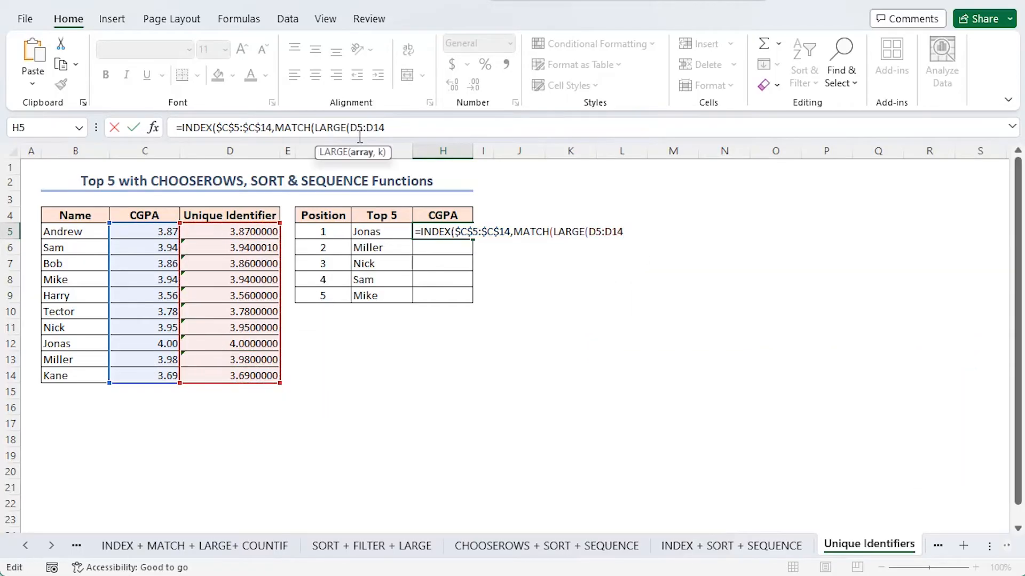
{"action": "key", "text": "F4"}
Set the k argument of LARGE in H5 to ROWS($D$5:D5), fixing only the first reference, and close LARGE.
{"action": "type", "text": ",rows"}
{"action": "key", "text": "Tab"}
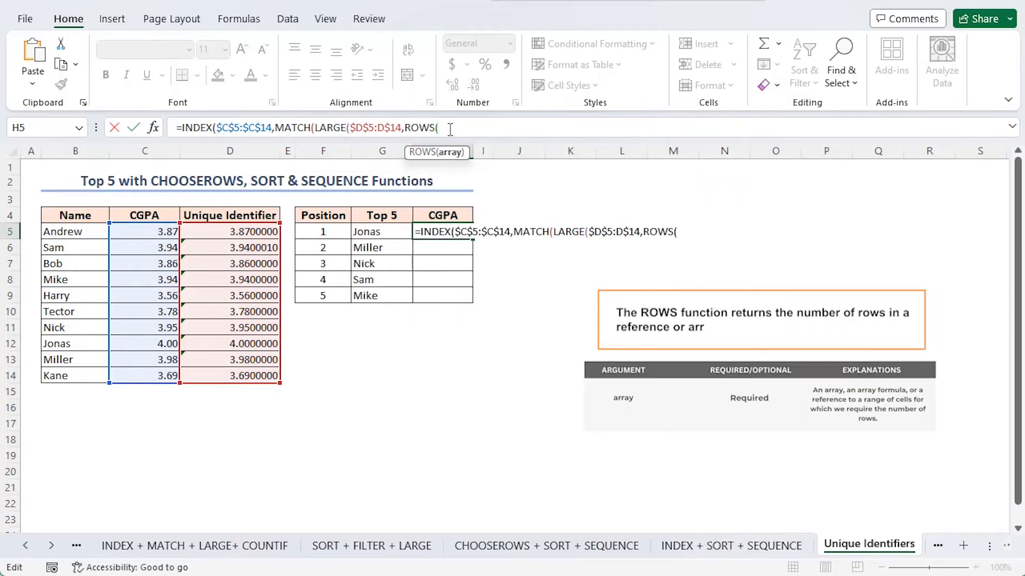
{"action": "left_click", "coordinate": [235, 232]}
{"action": "key", "text": "F8"}
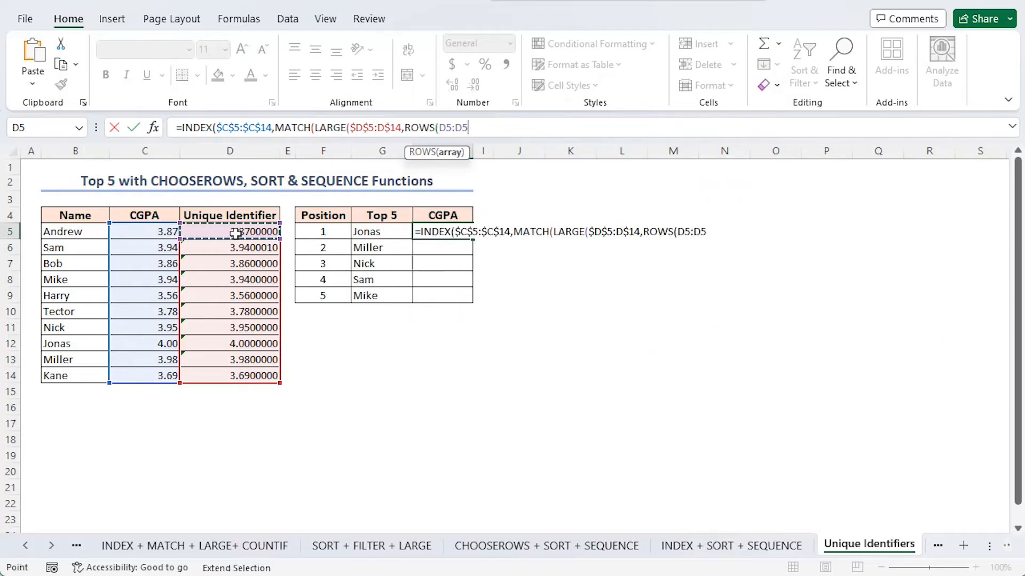
{"action": "left_click_drag", "start_coordinate": [469, 127], "coordinate": [446, 127]}
{"action": "key", "text": "F4"}
{"action": "left_click", "coordinate": [484, 133]}
{"action": "key", "text": "F4"}
{"action": "key", "text": "F4"}
{"action": "key", "text": "F4"}
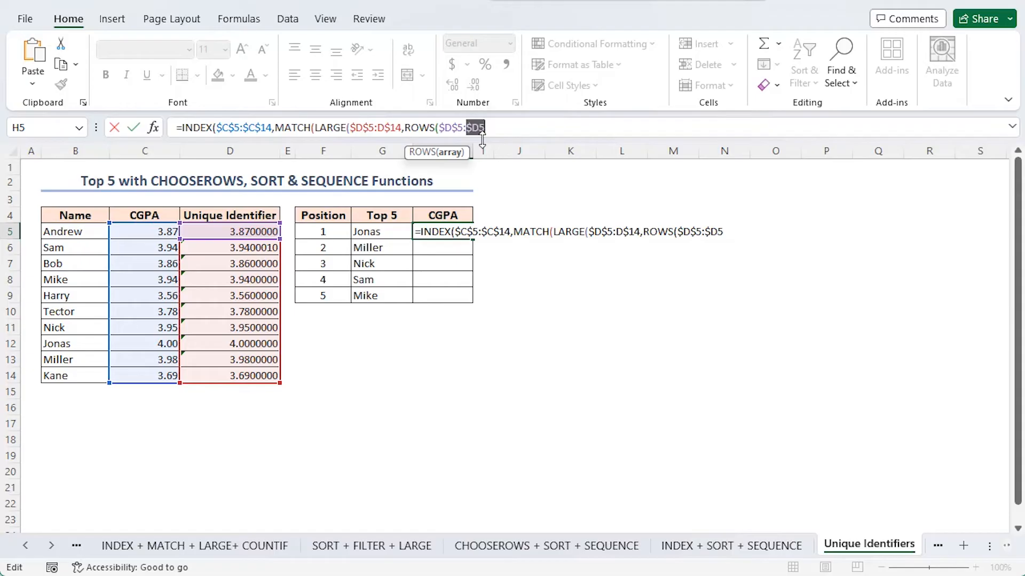
{"action": "left_click", "coordinate": [487, 127]}
{"action": "type", "text": "),"}
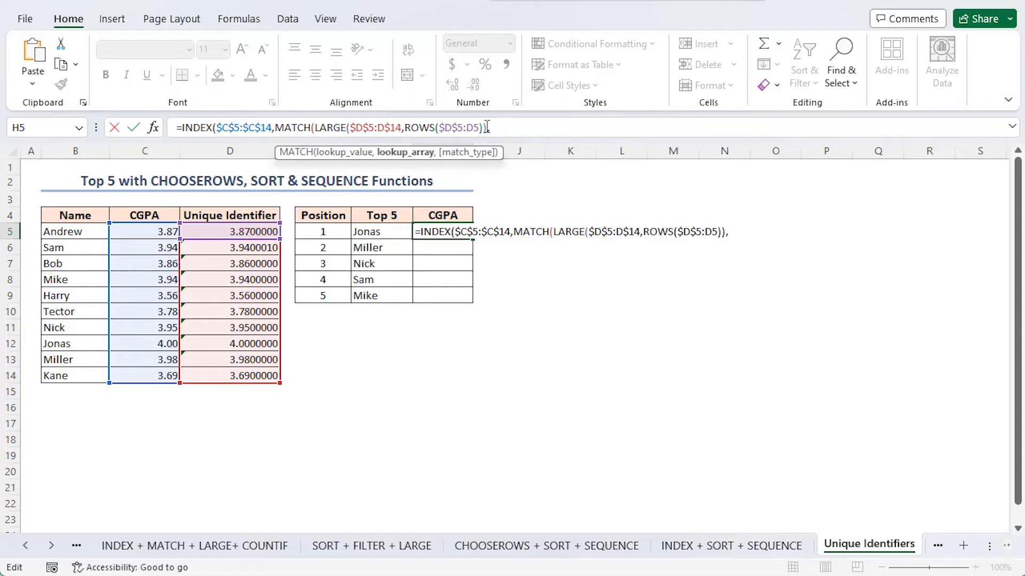
Complete the H5 MATCH with lookup array D5:D14 and exact match (0), enter the formula and copy it down to H9.
{"action": "left_click_drag", "start_coordinate": [230, 231], "coordinate": [229, 374]}
{"action": "type", "text": ","}
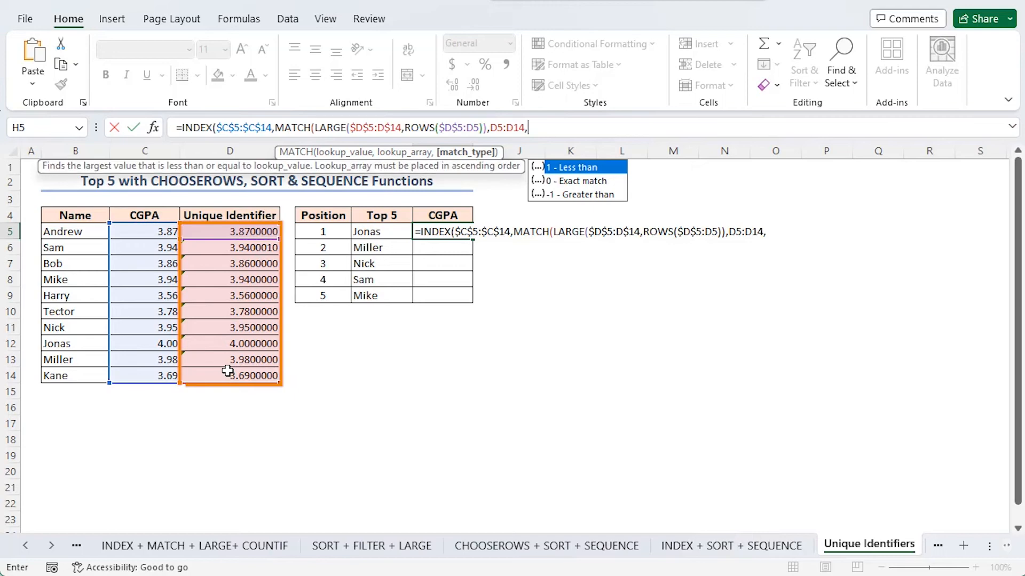
{"action": "double_click", "coordinate": [557, 184]}
{"action": "type", "text": "))"}
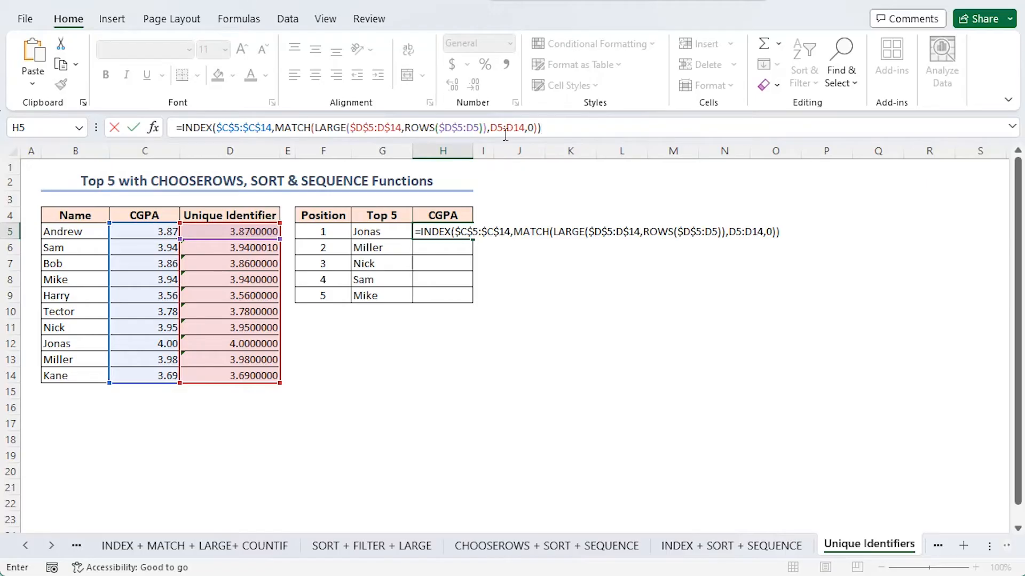
{"action": "key", "text": "Return"}
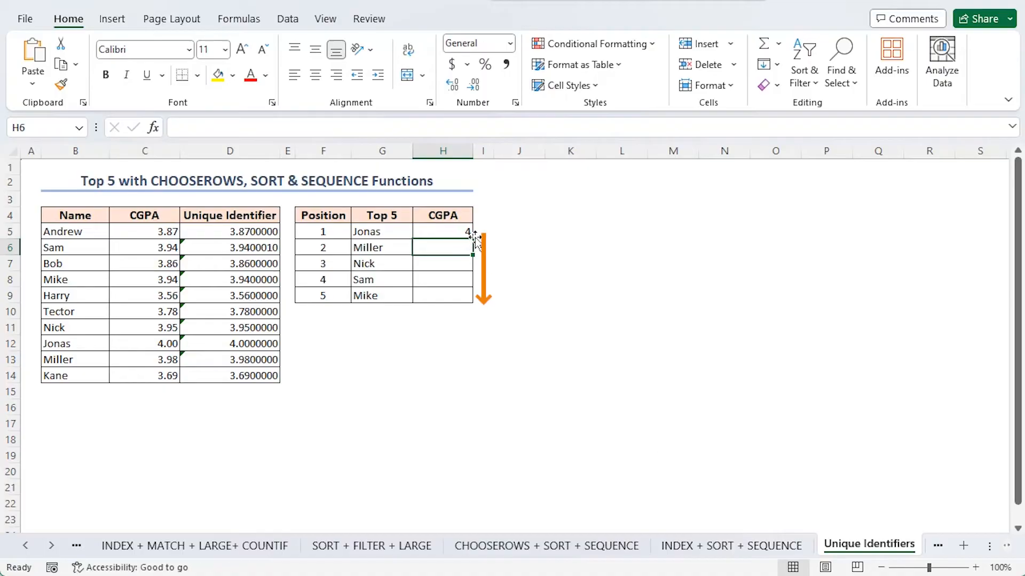
{"action": "left_click", "coordinate": [470, 233]}
{"action": "left_click_drag", "start_coordinate": [473, 239], "coordinate": [472, 299]}
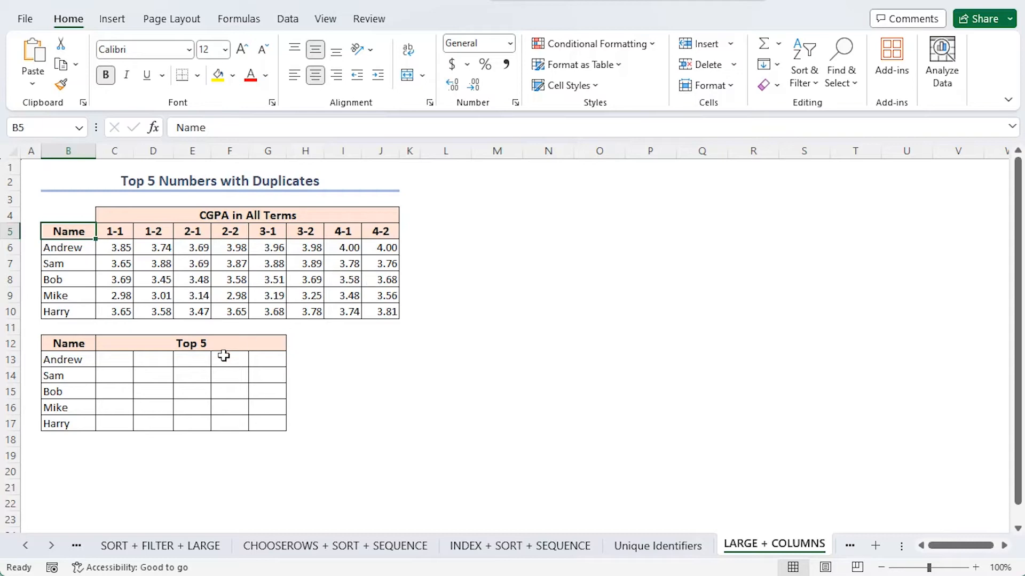
Start a LARGE formula in cell C13 of the LARGE + COLUMNS sheet with the column-locked range $C6:$J6 as its array.
{"action": "left_click", "coordinate": [112, 359]}
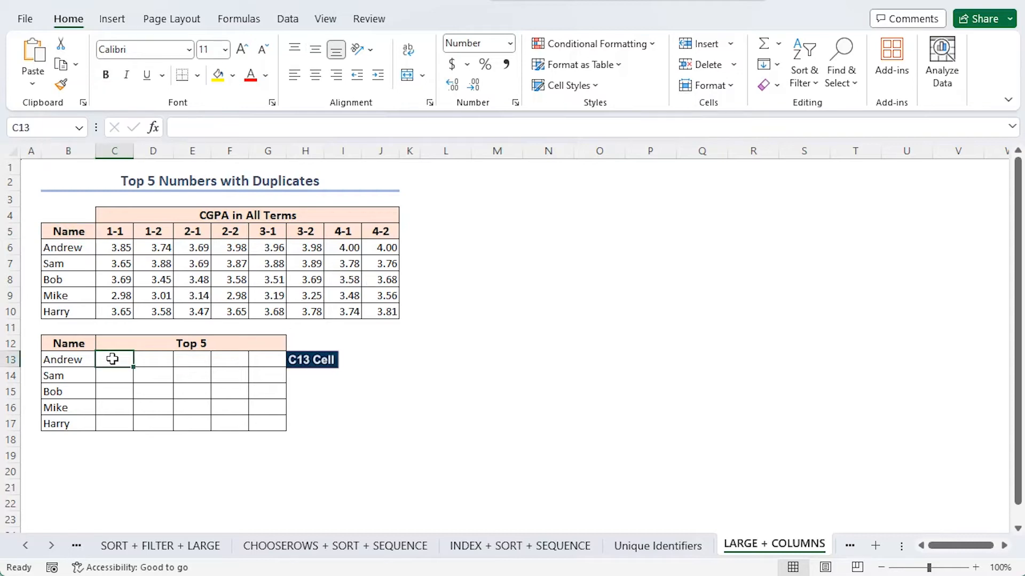
{"action": "type", "text": "=large"}
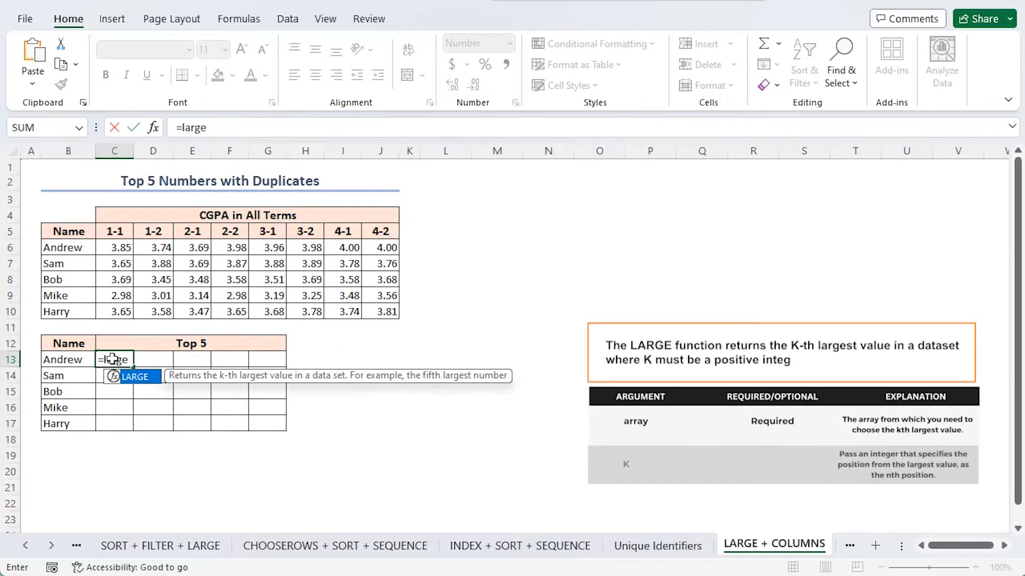
{"action": "key", "text": "Tab"}
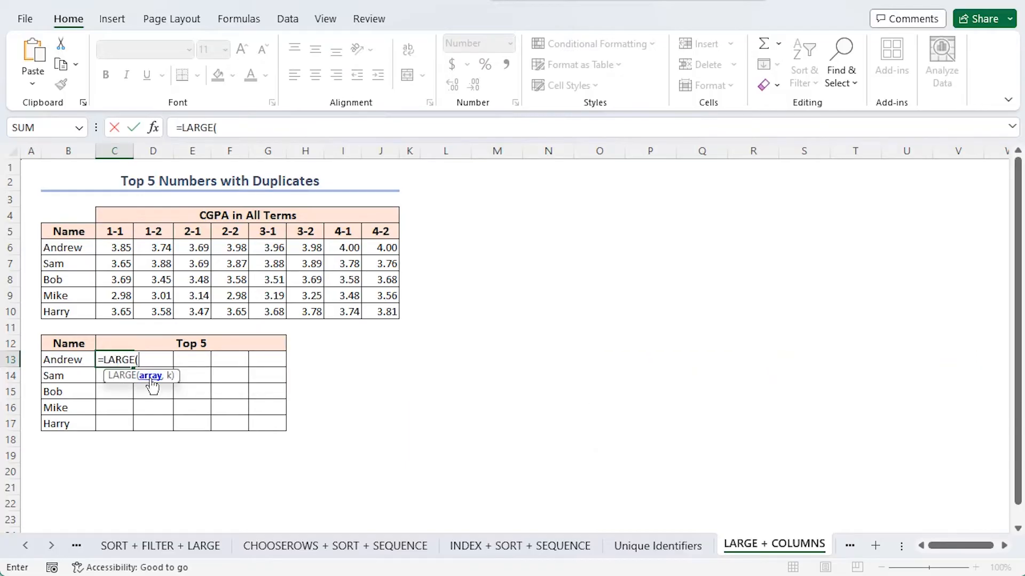
{"action": "left_click_drag", "start_coordinate": [112, 245], "coordinate": [389, 242]}
{"action": "key", "text": "F4"}
{"action": "key", "text": "F4"}
{"action": "key", "text": "F4"}
{"action": "type", "text": ","}
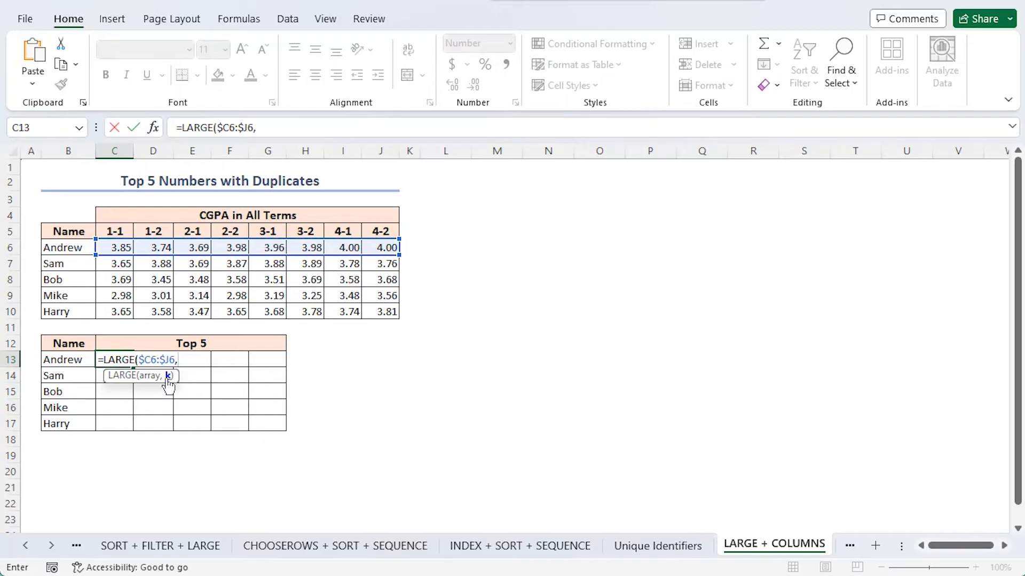
{"action": "type", "text": "columns"}
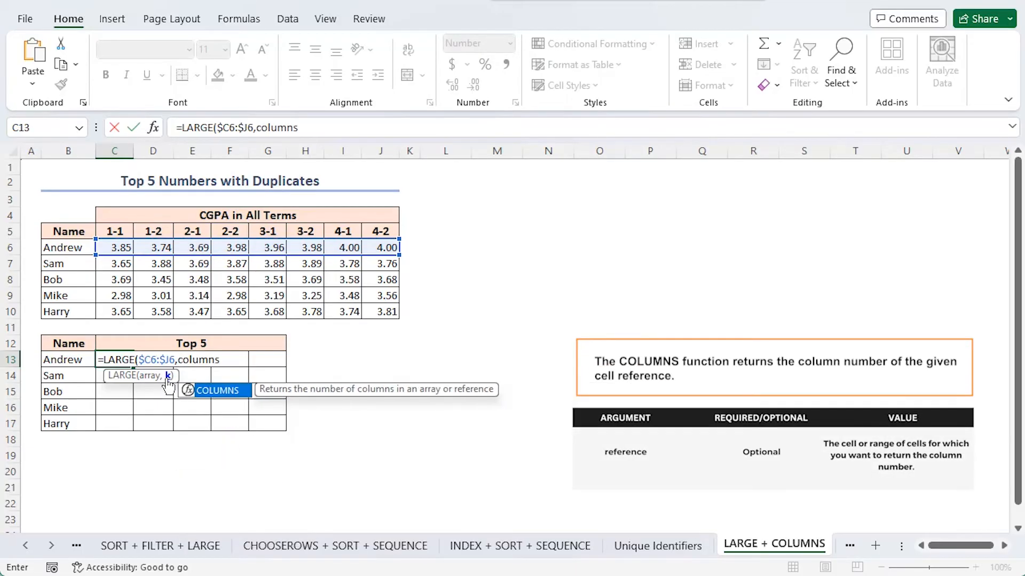
Complete the LARGE formula in C13 with COLUMNS($C:C) as its k argument and enter it.
{"action": "key", "text": "Tab"}
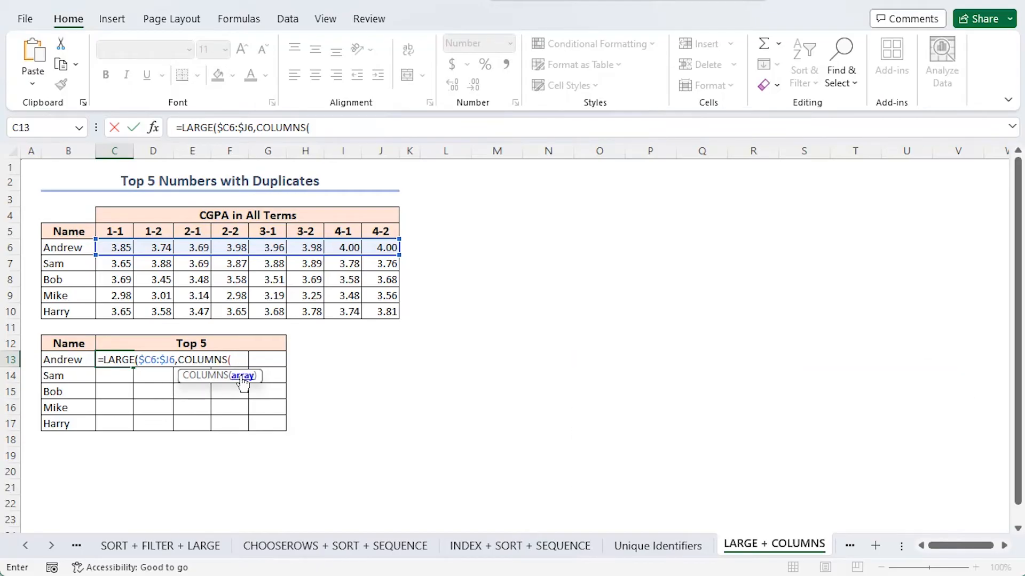
{"action": "type", "text": "$C:C"}
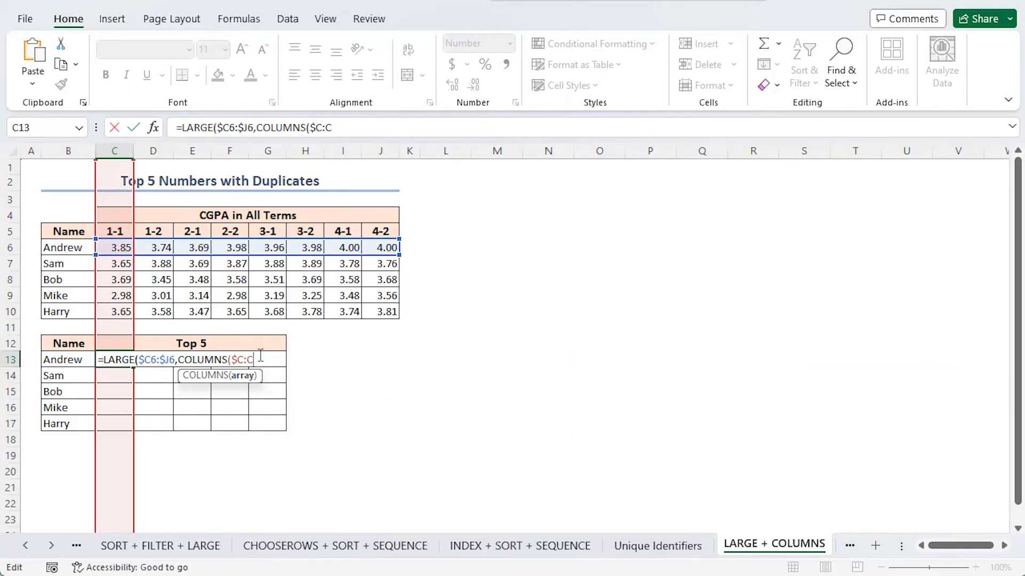
{"action": "type", "text": "))"}
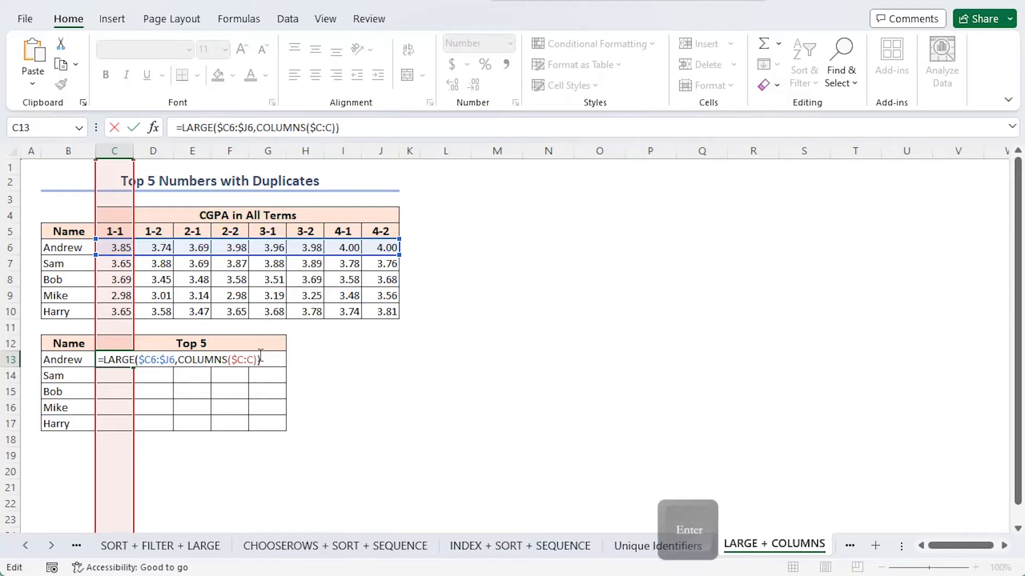
{"action": "key", "text": "Return"}
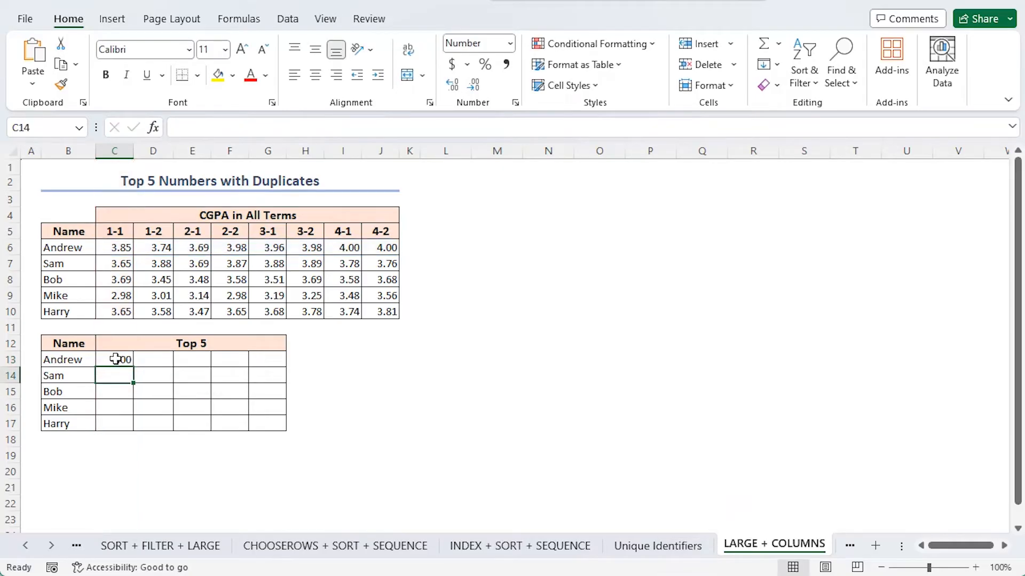
Copy the C13 formula across to G13, and copy that row of formulas down to row 17.
{"action": "left_click", "coordinate": [115, 359]}
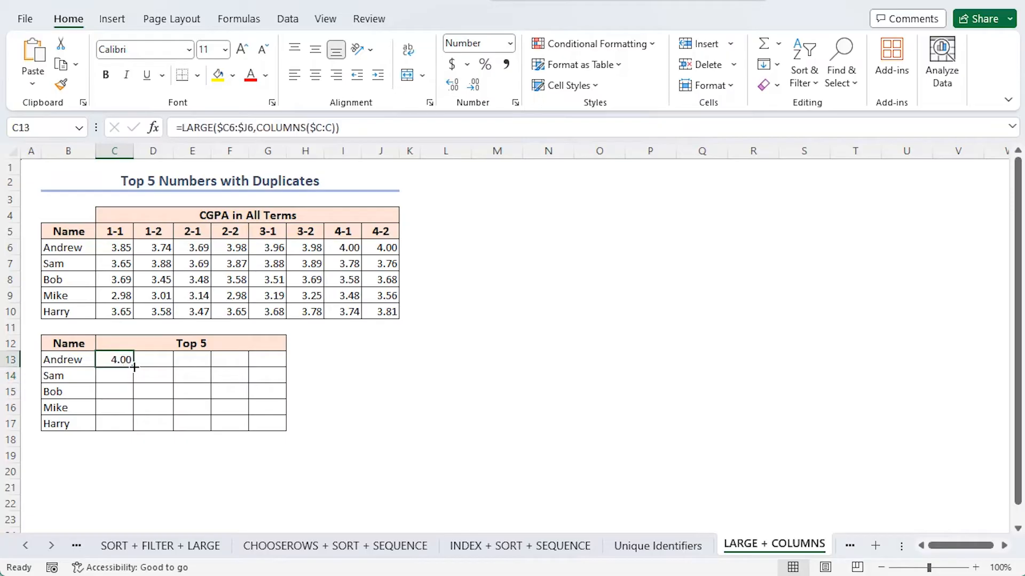
{"action": "left_click_drag", "start_coordinate": [134, 367], "coordinate": [284, 367]}
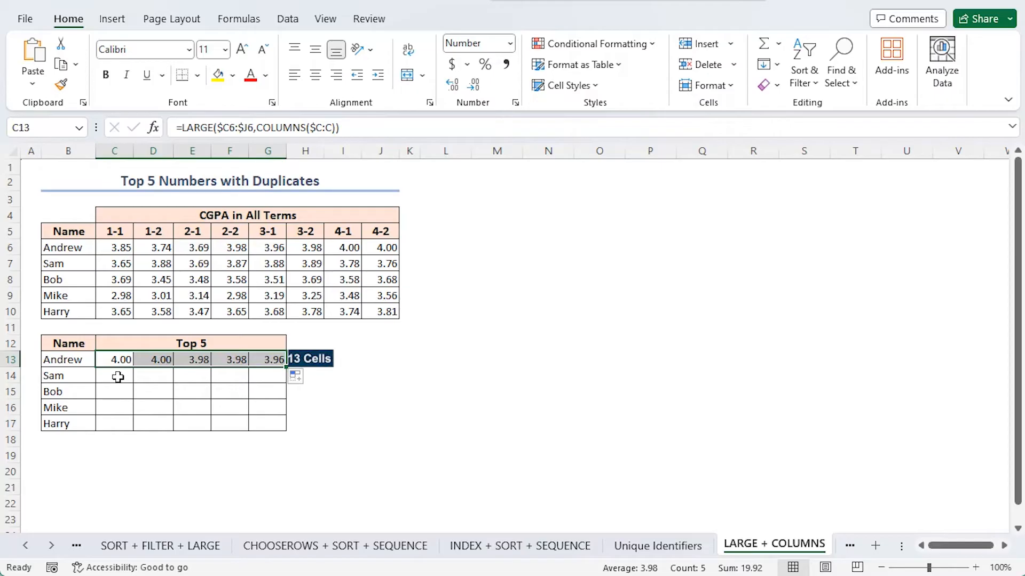
{"action": "left_click", "coordinate": [287, 367]}
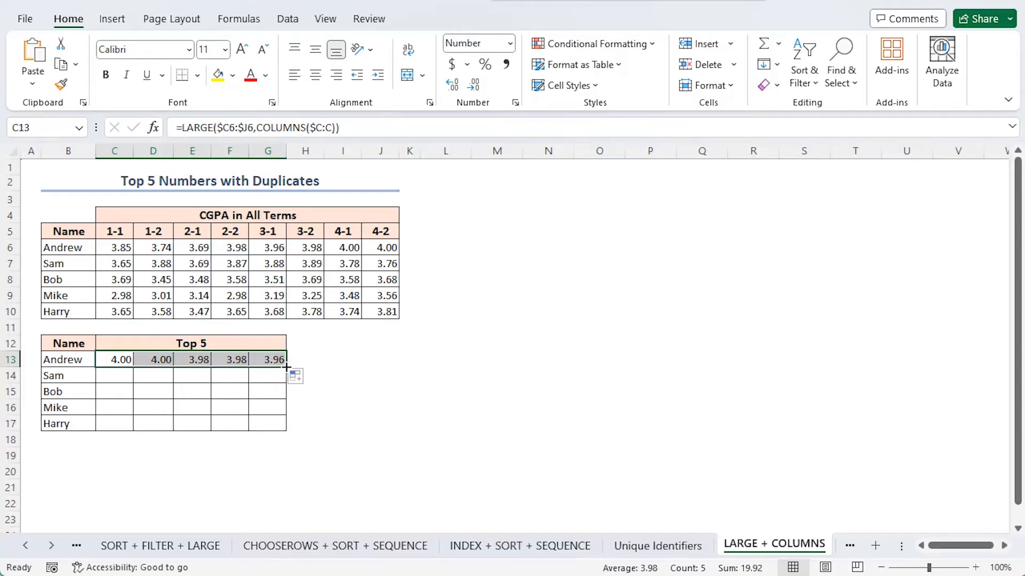
{"action": "left_click_drag", "start_coordinate": [286, 367], "coordinate": [282, 431]}
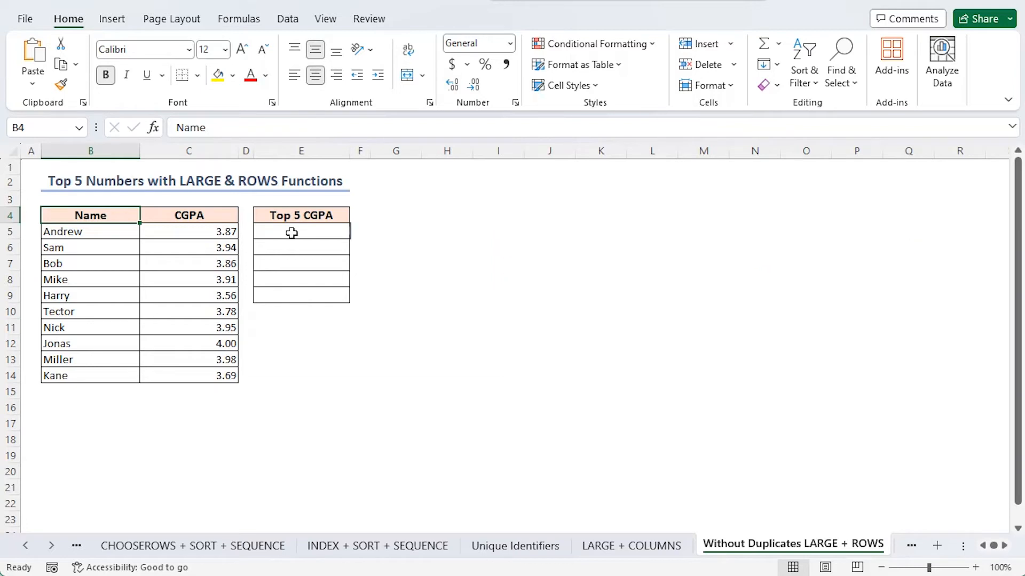
Start a LARGE formula in E5 of the Without Duplicates LARGE + ROWS sheet with the absolute CGPA range $C$5:$C$14 as its array.
{"action": "left_click", "coordinate": [291, 232]}
{"action": "type", "text": "="}
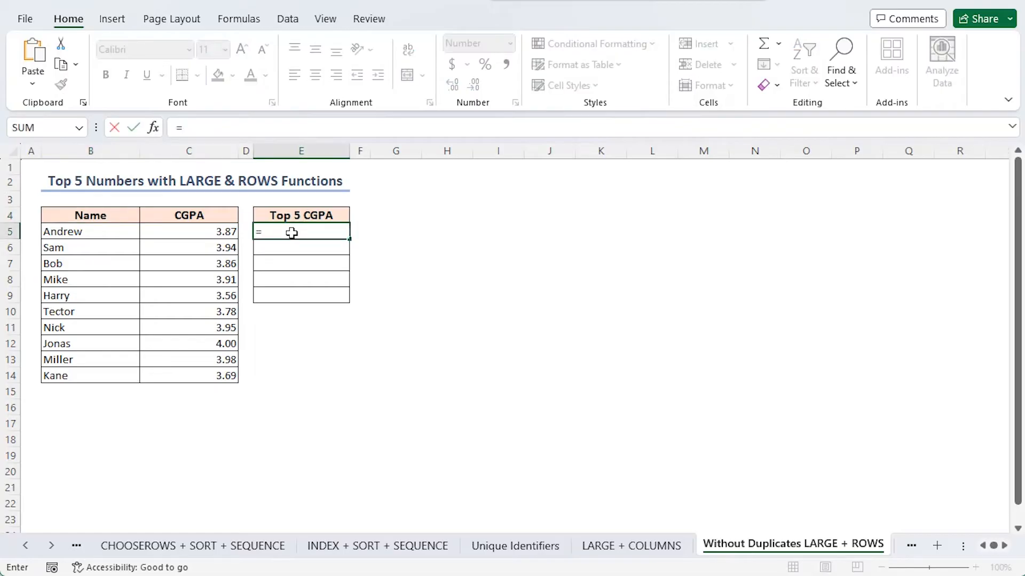
{"action": "type", "text": "large"}
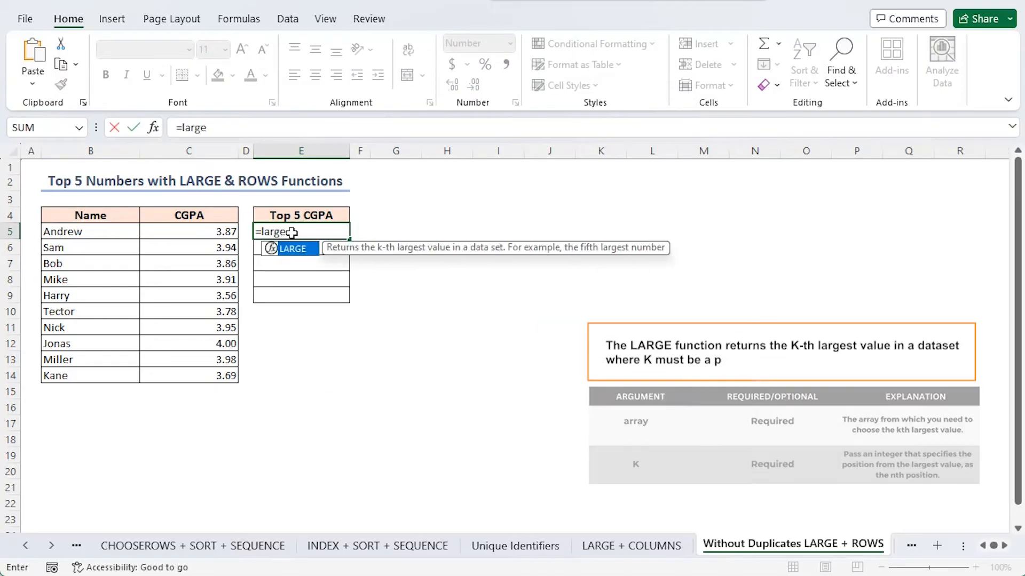
{"action": "key", "text": "Tab"}
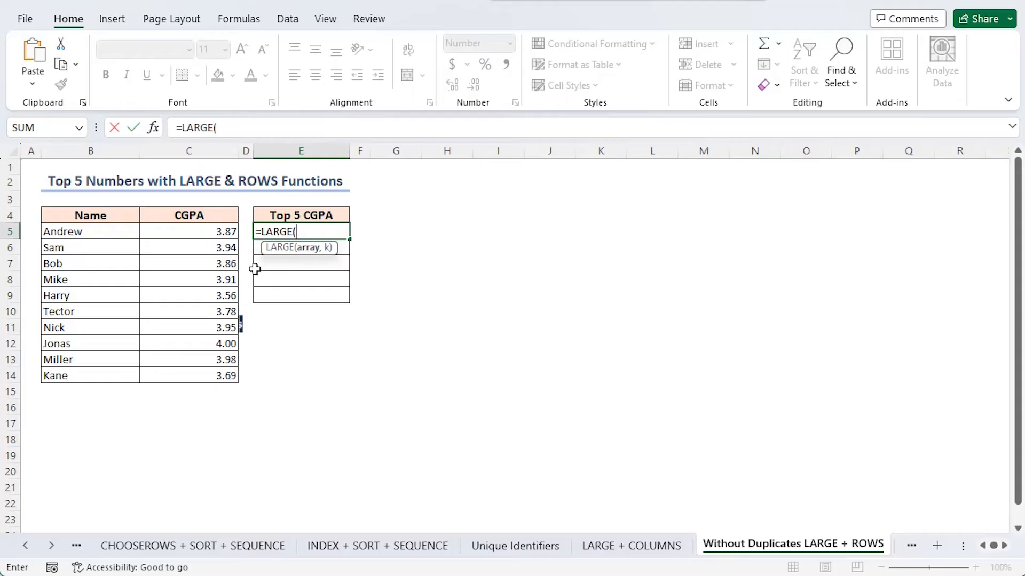
{"action": "left_click_drag", "start_coordinate": [166, 235], "coordinate": [171, 375]}
{"action": "key", "text": "F4"}
{"action": "type", "text": ","}
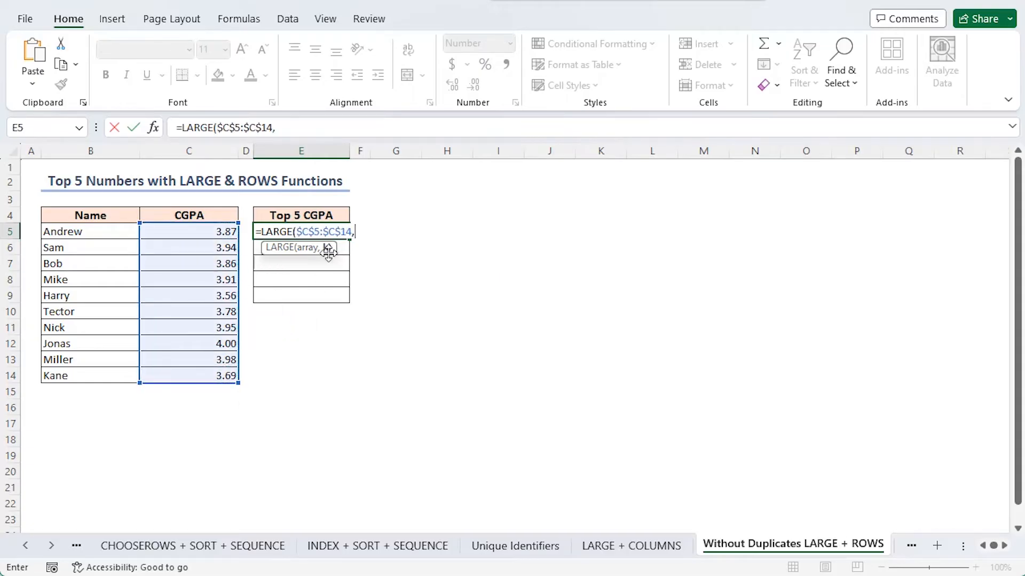
{"action": "type", "text": "rows"}
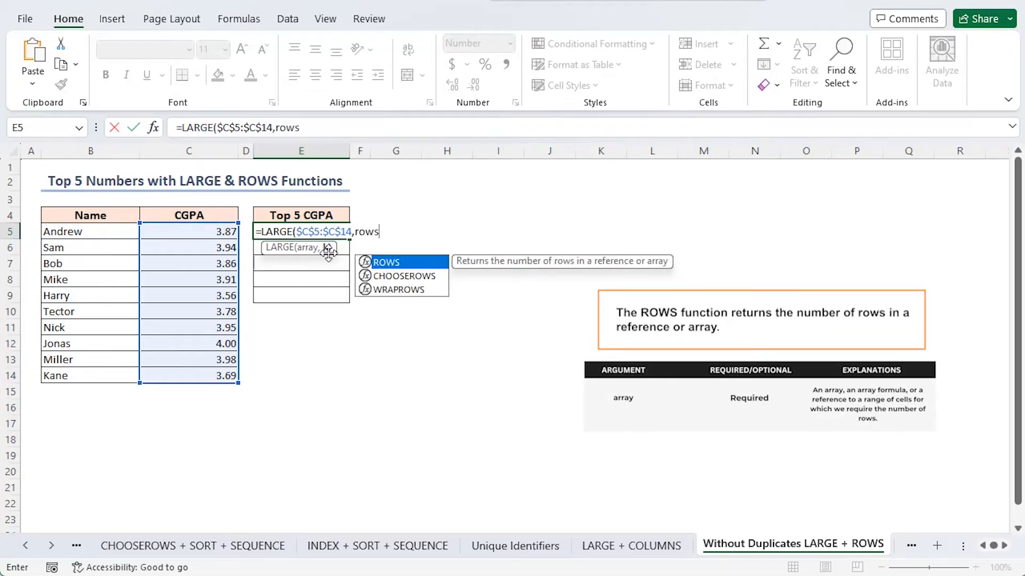
Finish the E5 LARGE formula with ROWS($E$5:$E5) as its k argument, enter it and copy it down to E9.
{"action": "key", "text": "Tab"}
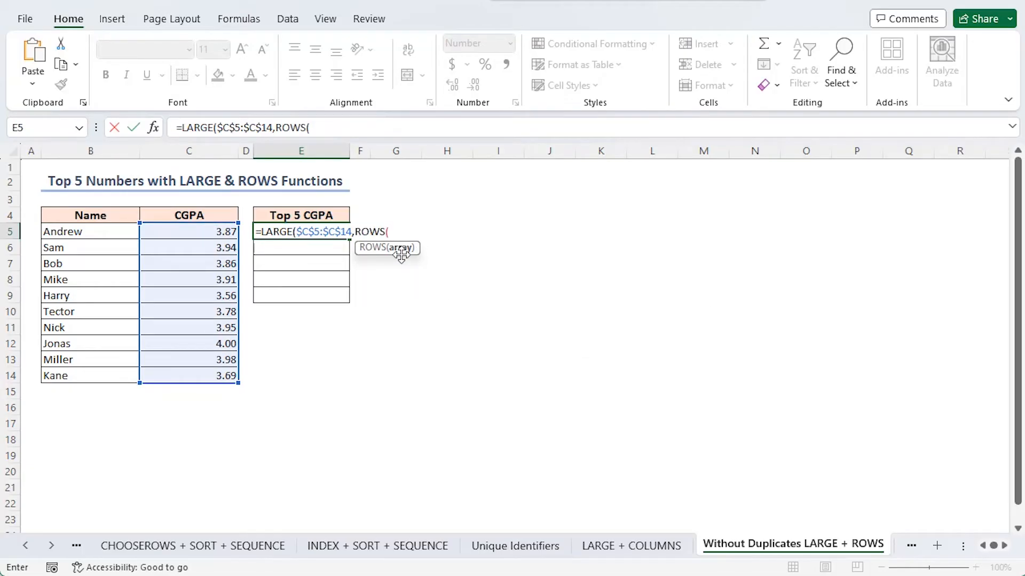
{"action": "type", "text": "$E$5:$E5"}
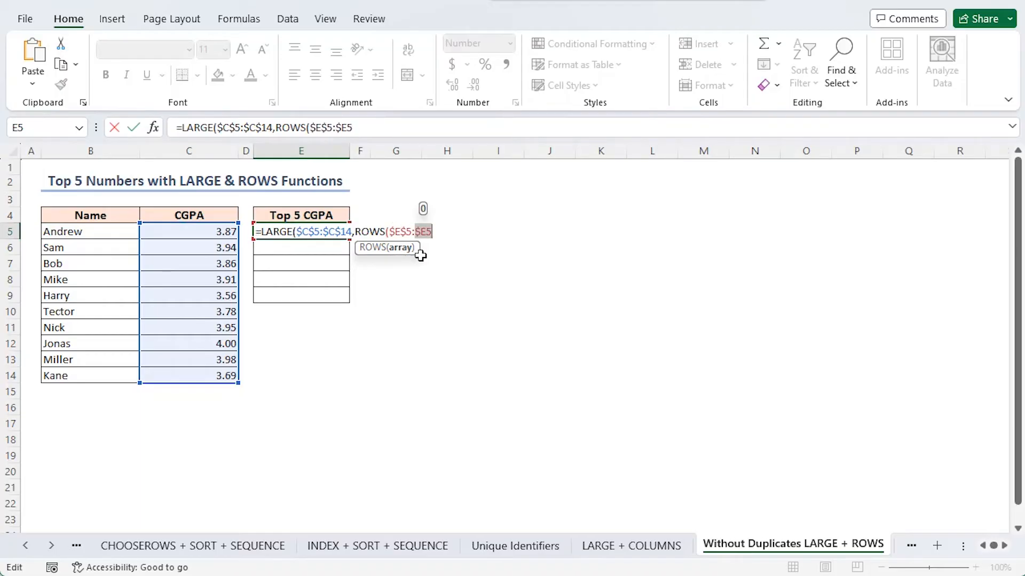
{"action": "left_click", "coordinate": [360, 127]}
{"action": "type", "text": "))"}
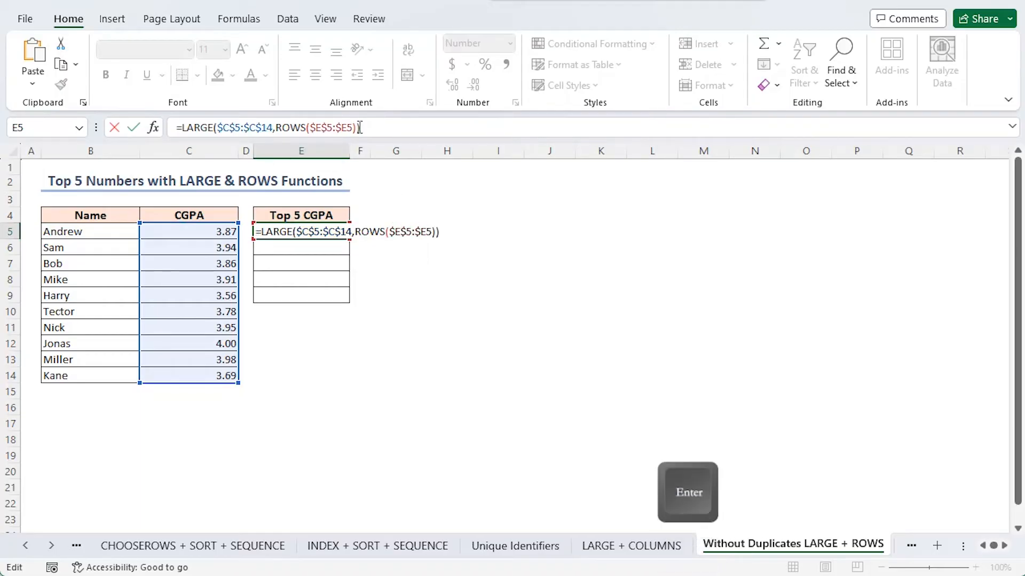
{"action": "key", "text": "Return"}
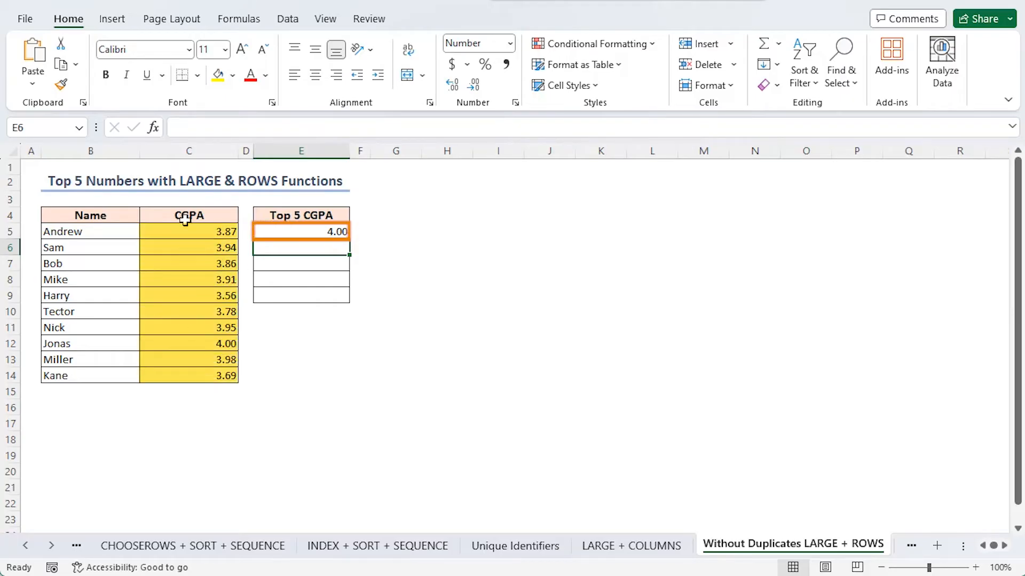
{"action": "left_click", "coordinate": [336, 232]}
{"action": "left_click_drag", "start_coordinate": [350, 239], "coordinate": [350, 298]}
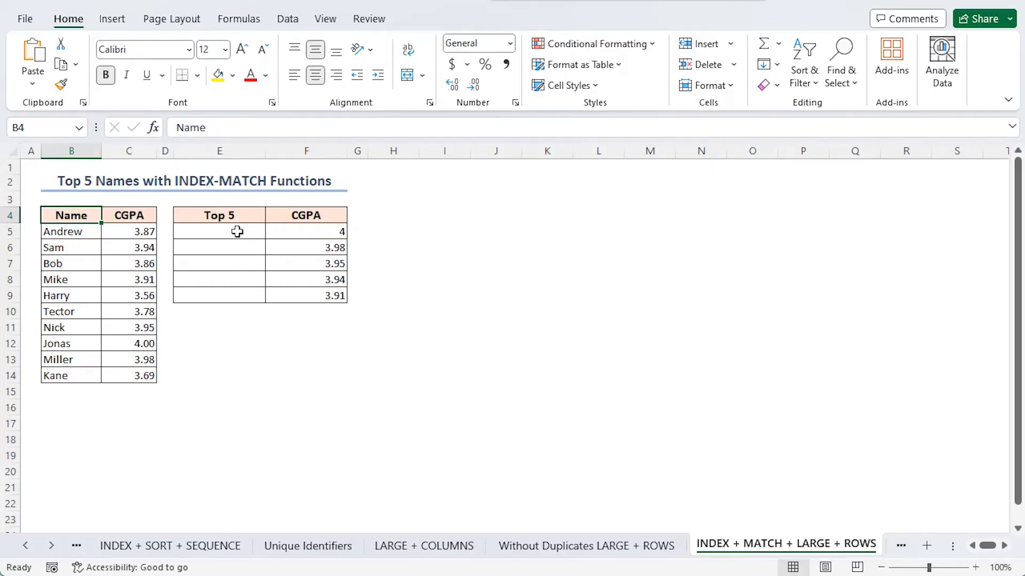
Paste the prepared INDEX-MATCH name formula into E5 of the INDEX + MATCH + LARGE + ROWS sheet and copy it down to E9.
{"action": "left_click", "coordinate": [215, 237]}
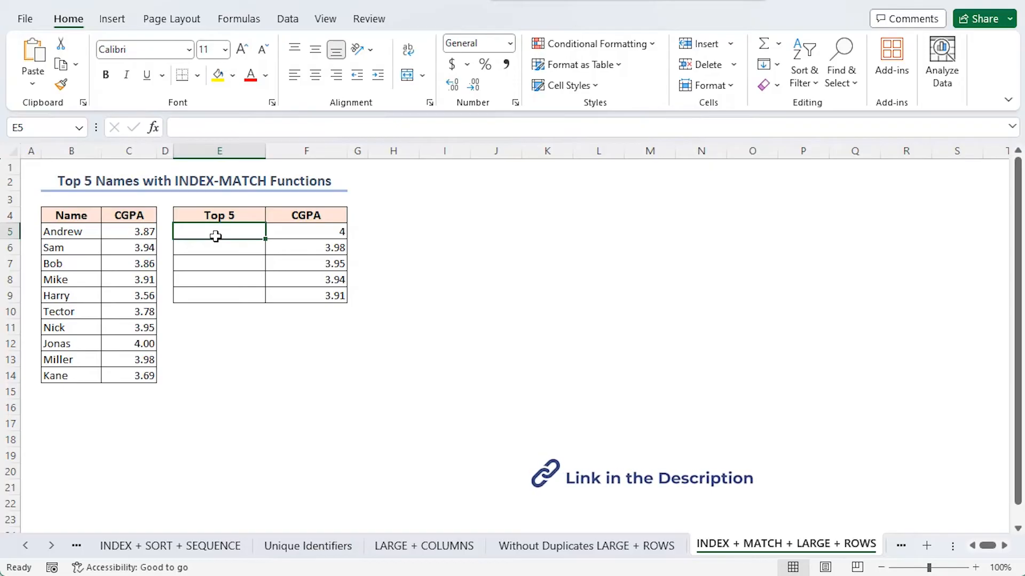
{"action": "double_click", "coordinate": [215, 235]}
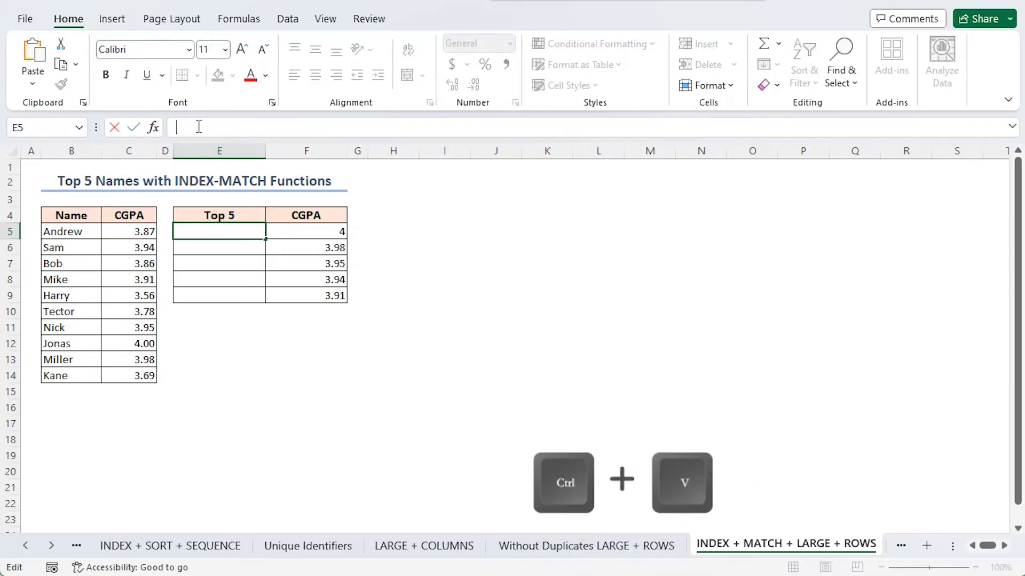
{"action": "type", "text": "=INDEX($B$5:$B$14,MATCH(LARGE($C$5:$C$14,ROWS($E$5:$E5)),$C$5:$C$14,0))"}
{"action": "key", "text": "Return"}
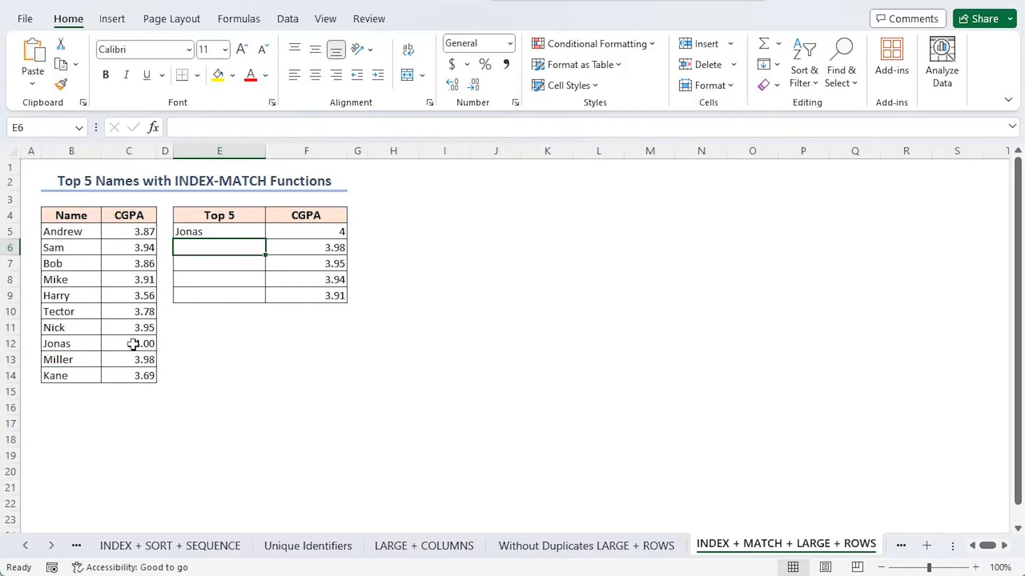
{"action": "left_click", "coordinate": [219, 231]}
{"action": "left_click_drag", "start_coordinate": [265, 238], "coordinate": [257, 298]}
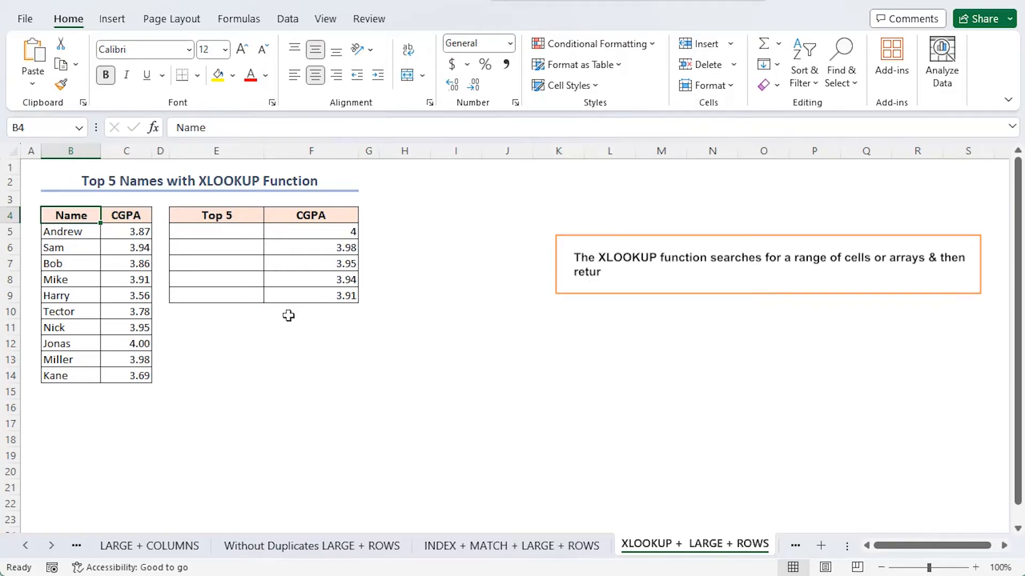
In E5 of the XLOOKUP + LARGE + ROWS sheet, enter =XLOOKUP(LARGE($C$5:$C$14,ROWS($E$5:$E5)),$C$5:$C$14,$B$5:$B$14) and copy it down to E9.
{"action": "left_click", "coordinate": [232, 233]}
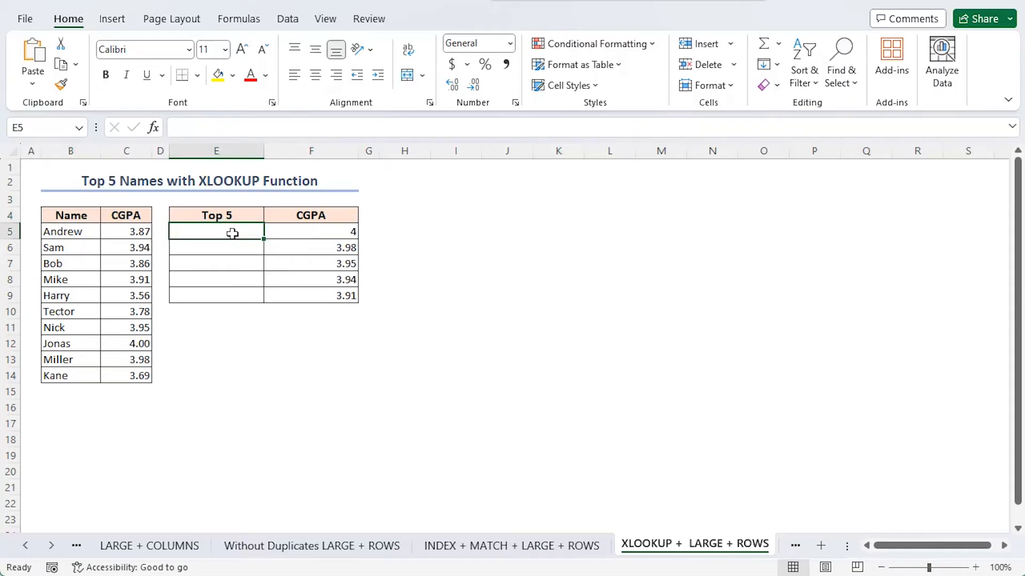
{"action": "left_click", "coordinate": [206, 128]}
{"action": "type", "text": "=XLOOKUP(LARGE($C$5:$C$14,ROWS($E$5:$E5)),$C$5:$C$14,$B$5:$B$14)"}
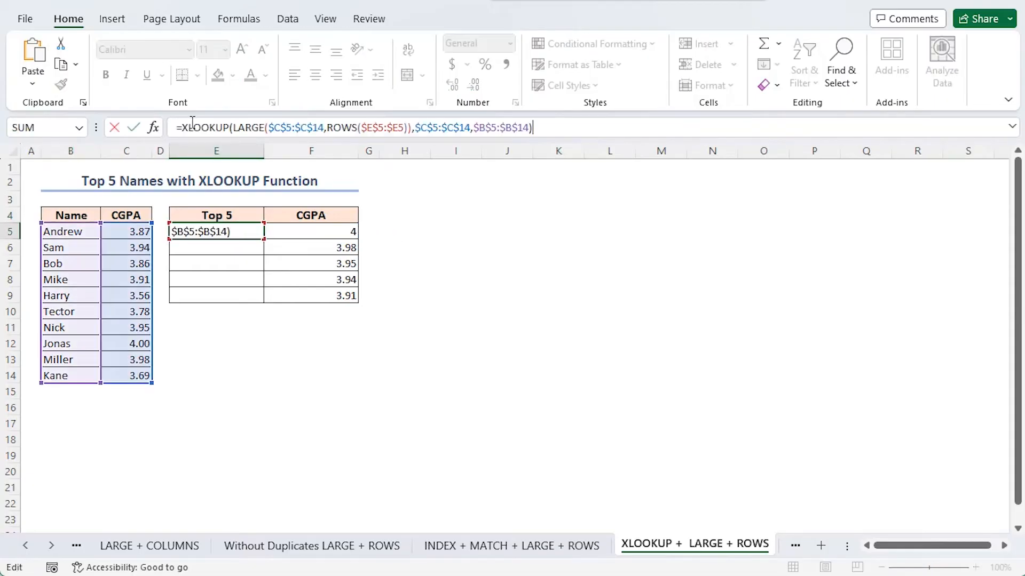
{"action": "key", "text": "Return"}
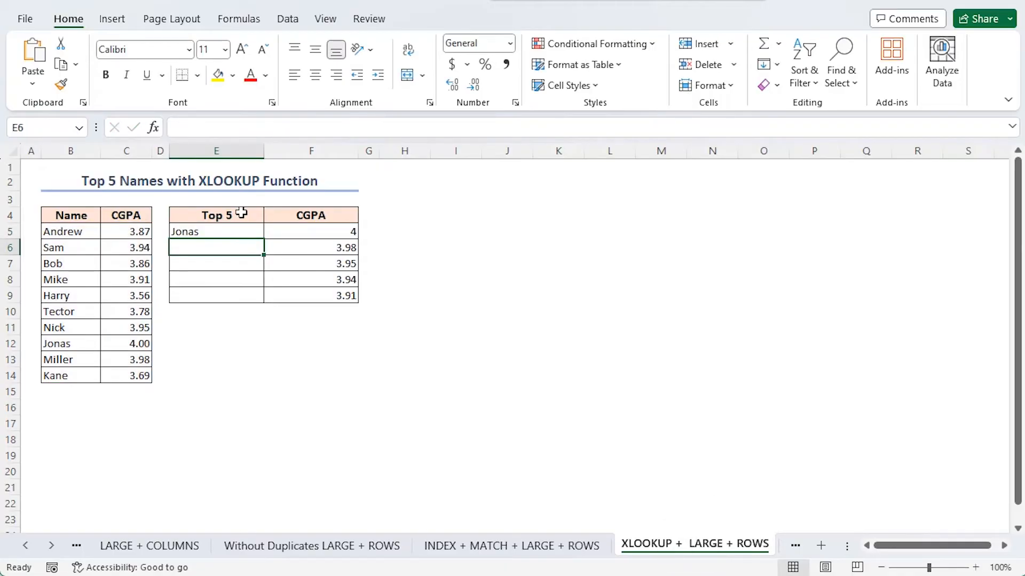
{"action": "left_click", "coordinate": [251, 230]}
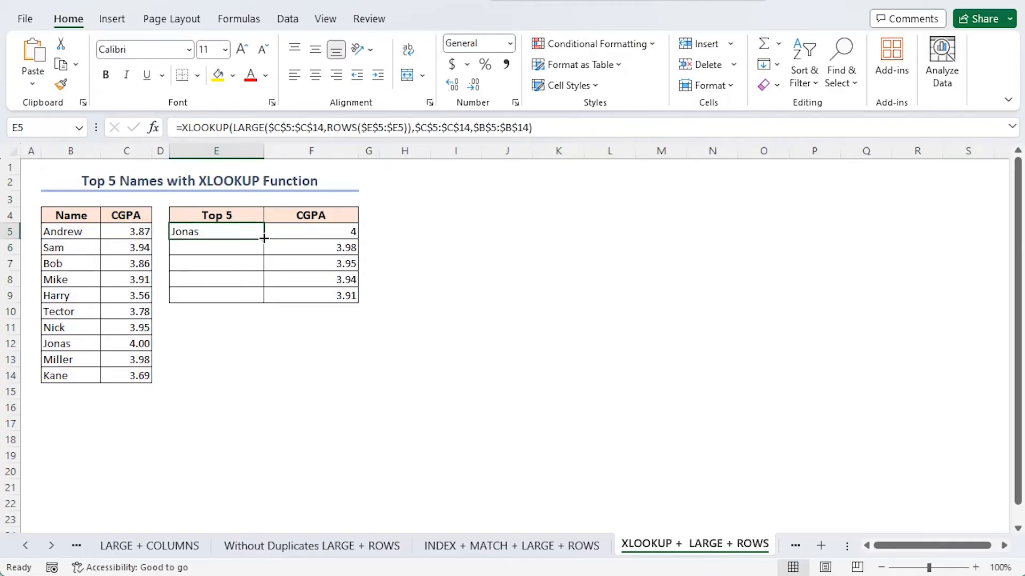
{"action": "left_click_drag", "start_coordinate": [263, 239], "coordinate": [265, 303]}
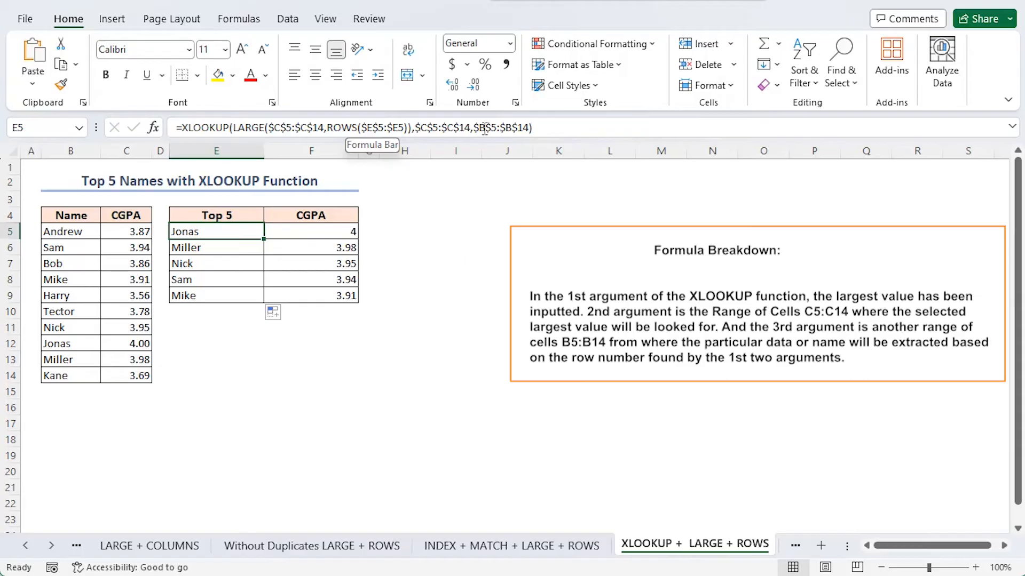
{"action": "left_click", "coordinate": [188, 327]}
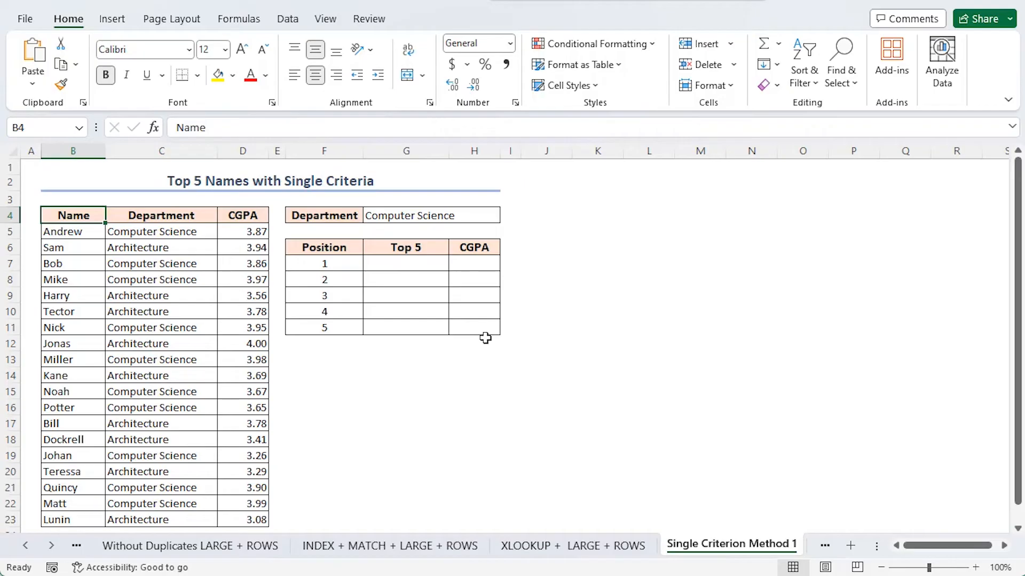
In H7 of the Single Criterion Method 1 sheet, enter =LARGE(IF($C$5:$C$23=$G$4,$D$5:$D$23),$F7) and copy it down to H11.
{"action": "left_click", "coordinate": [469, 263]}
{"action": "left_click", "coordinate": [240, 129]}
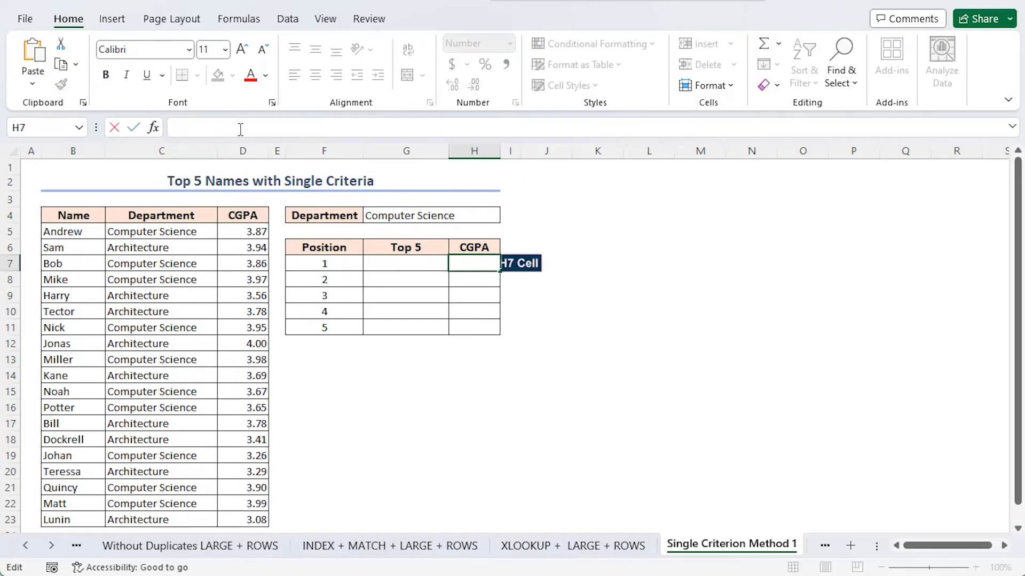
{"action": "type", "text": "=LARGE(FILTER($D$5:$D$23,$C$5:$C$23=$G$4),ROWS($F$7:$F7))"}
{"action": "key", "text": "Return"}
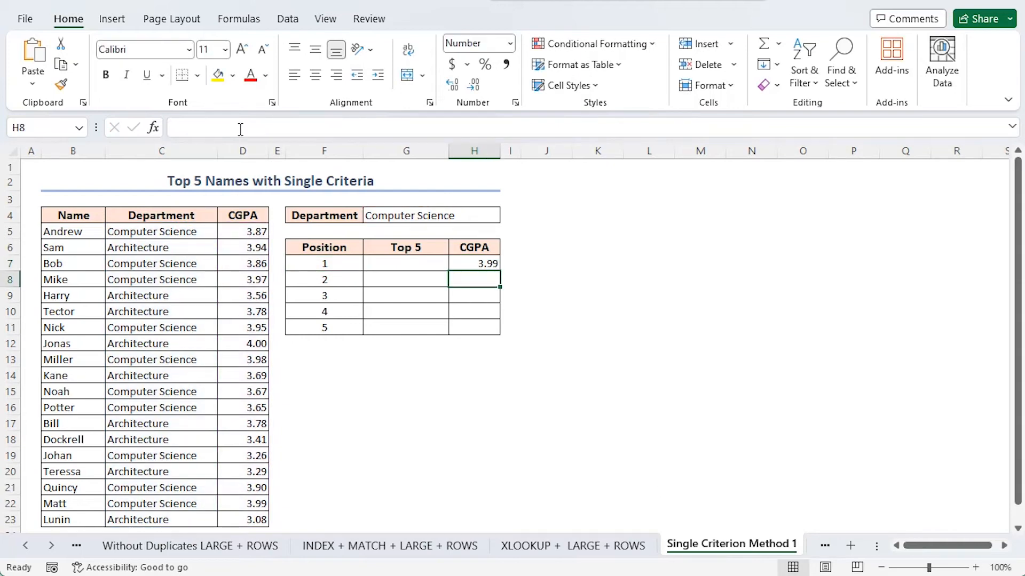
{"action": "left_click", "coordinate": [485, 262]}
{"action": "left_click_drag", "start_coordinate": [500, 272], "coordinate": [502, 329]}
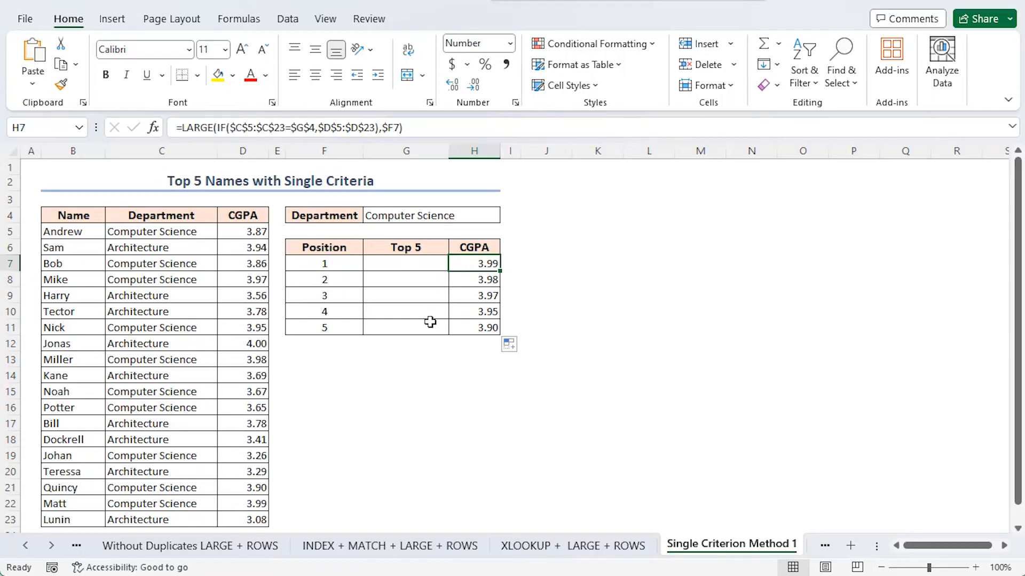
Enter =INDEX($B$5:$B$23,MATCH(LARGE(IF($C$5:$C$23=$G$4,$D$5:$D$23),$F7), IF($C$5:$C$23=$G$4,$D$5:$D$23),0)) in G7 and copy it down to G11.
{"action": "left_click", "coordinate": [407, 263]}
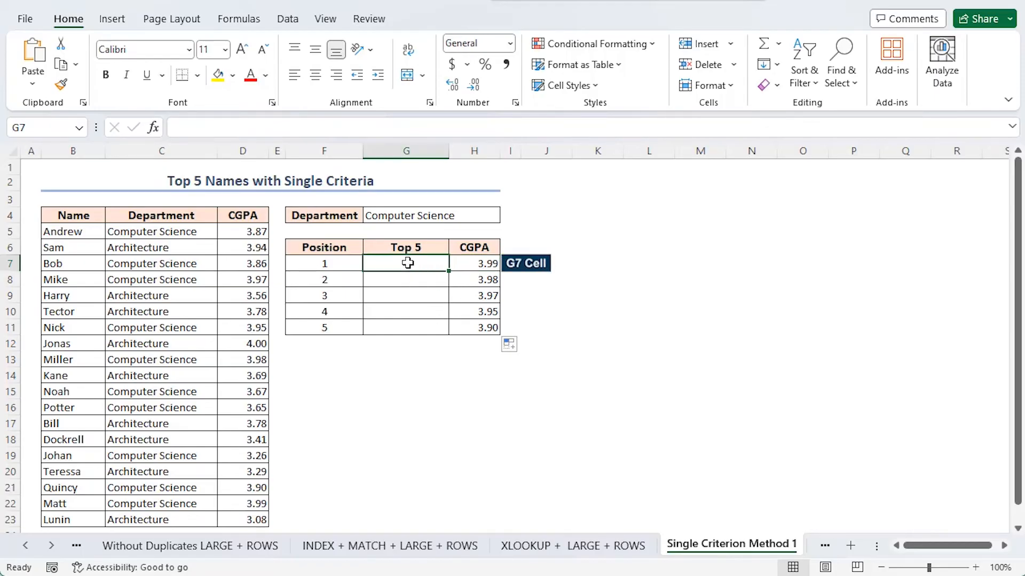
{"action": "left_click", "coordinate": [254, 126]}
{"action": "key", "text": "ctrl+v"}
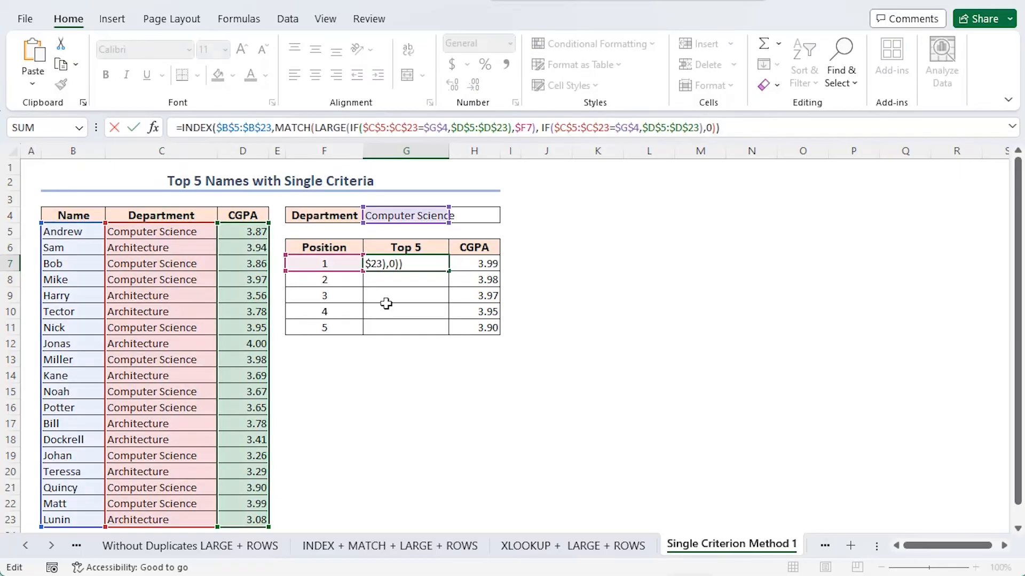
{"action": "key", "text": "Return"}
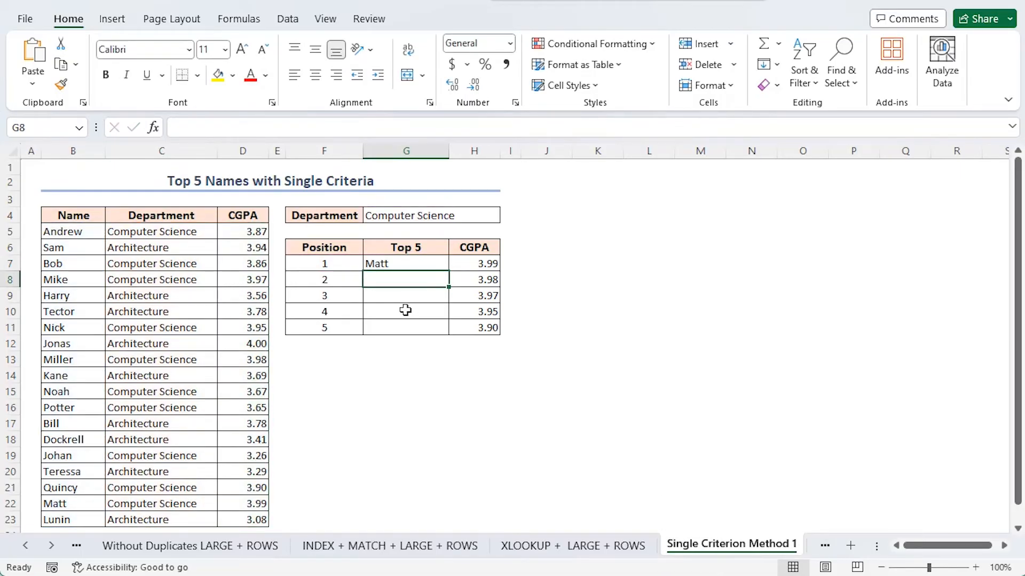
{"action": "left_click", "coordinate": [406, 264]}
{"action": "left_click_drag", "start_coordinate": [449, 272], "coordinate": [449, 337]}
{"action": "left_click", "coordinate": [446, 376]}
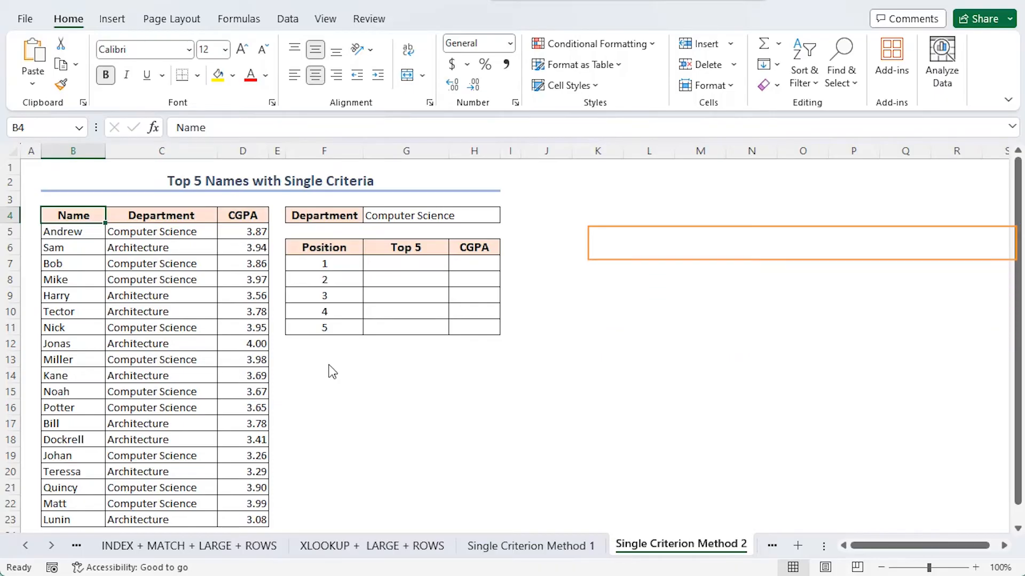
Enter =INDEX(SORT(FILTER(B5:D23,C5:C23=G4),3,-1),SEQUENCE(5),{1,3}) in G7 of the Single Criterion Method 2 sheet.
{"action": "left_click", "coordinate": [409, 267]}
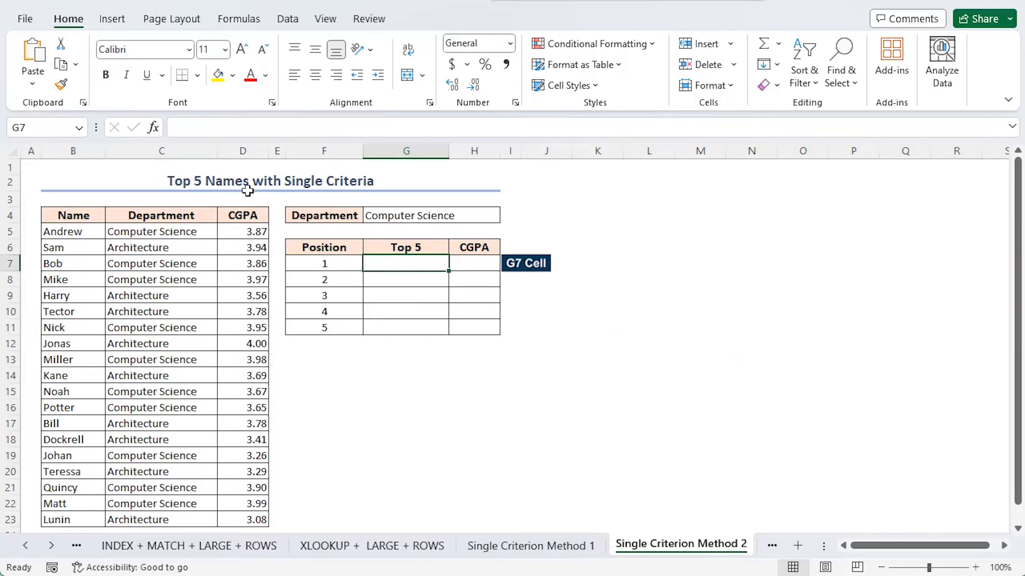
{"action": "type", "text": "=INDEX(SORT(FILTER(B5:D23,C5:C23=G4),3,-1),SEQUENCE(5),{1,3})"}
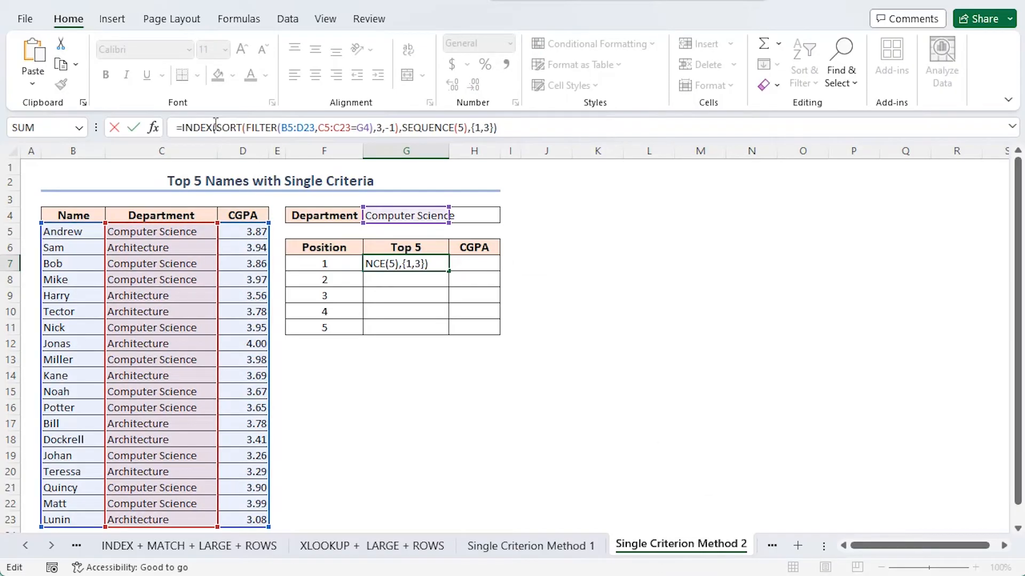
{"action": "key", "text": "Return"}
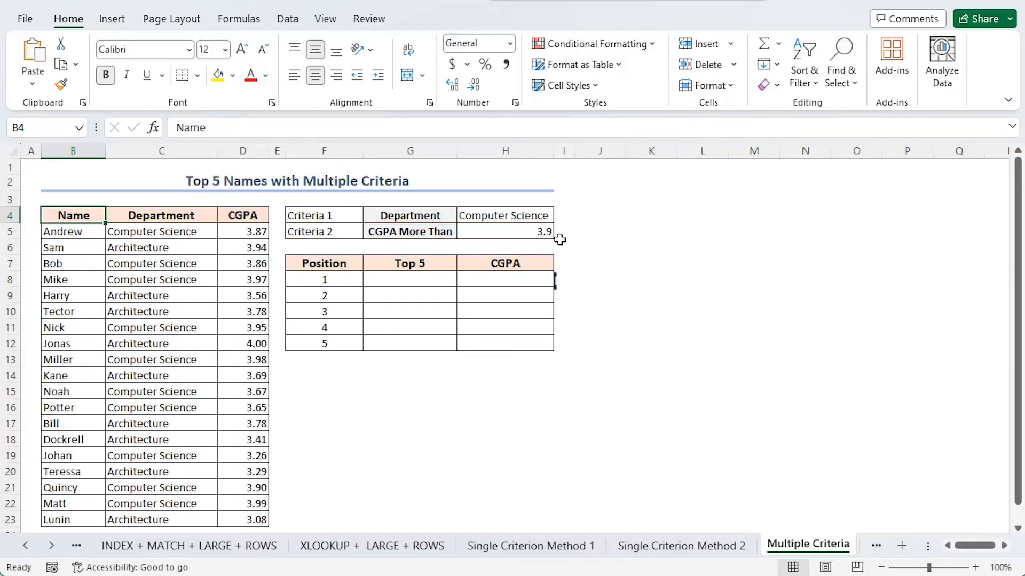
In H8 of the Multiple Criteria sheet, enter =LARGE(IF(($C$5:$C$23=$H$4)+($D$5:$D$23>$H$5),$D$5:$D$23),F8) and copy it down to H12.
{"action": "left_click", "coordinate": [499, 279]}
{"action": "left_click", "coordinate": [265, 132]}
{"action": "type", "text": "=LARGE(IF(($C$5:$C$23=$H$4)+($D$5:$D$23>$H$5),$D$5:$D$23),F8)"}
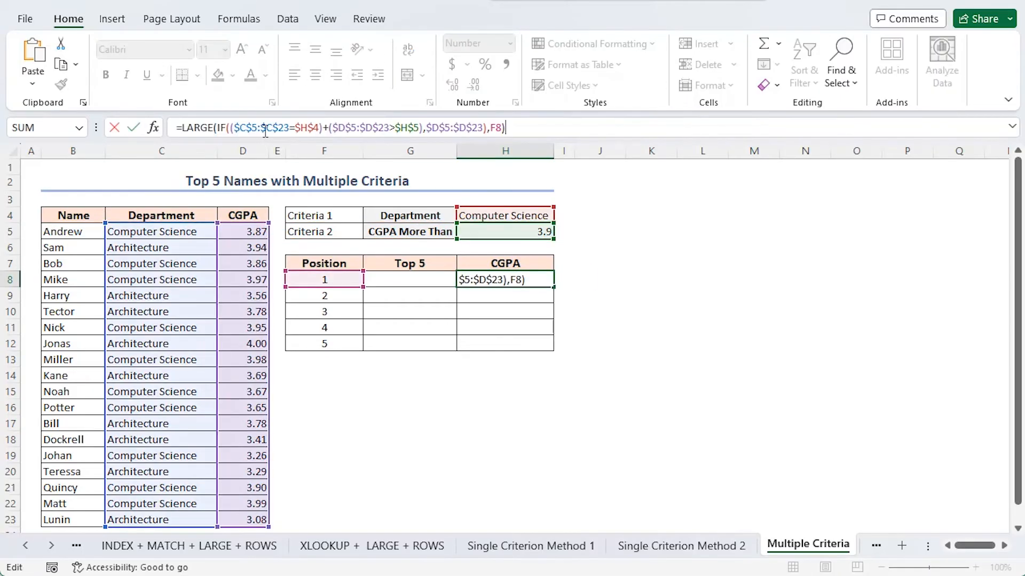
{"action": "key", "text": "Return"}
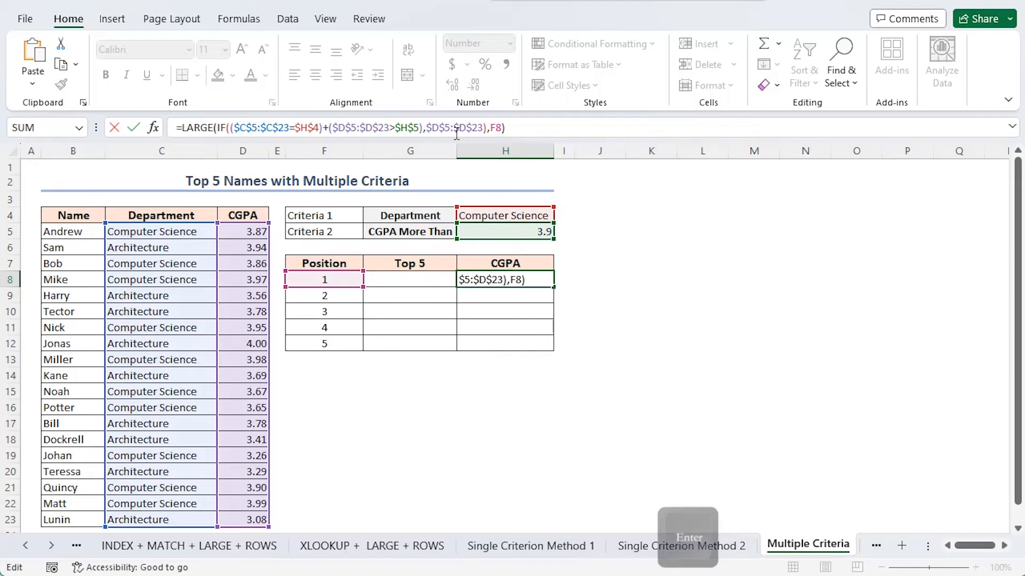
{"action": "left_click", "coordinate": [537, 280]}
{"action": "left_click_drag", "start_coordinate": [554, 287], "coordinate": [555, 348]}
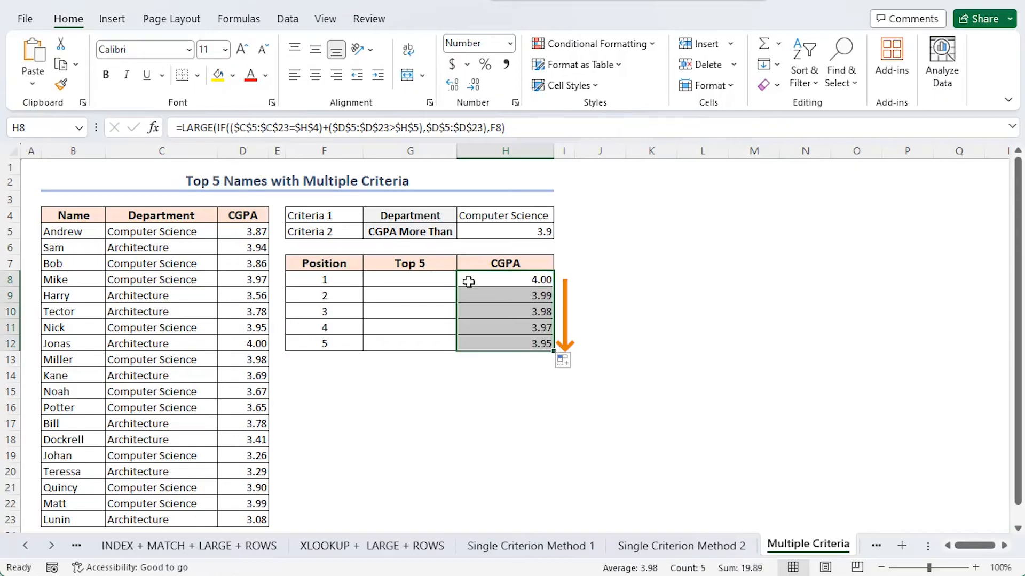
Enter =INDEX($B$5:$B$23,SMALL(IF(($D$5:$D$23=H8)*(($C$5:$C$23=$H$4)+($D$5:$D$23>$H$5)),ROW($D$5:$D$23)-ROW($D$4)),COUNTIF(H8:$H$8,H8))) in G8 and copy it down to G12.
{"action": "left_click", "coordinate": [421, 281]}
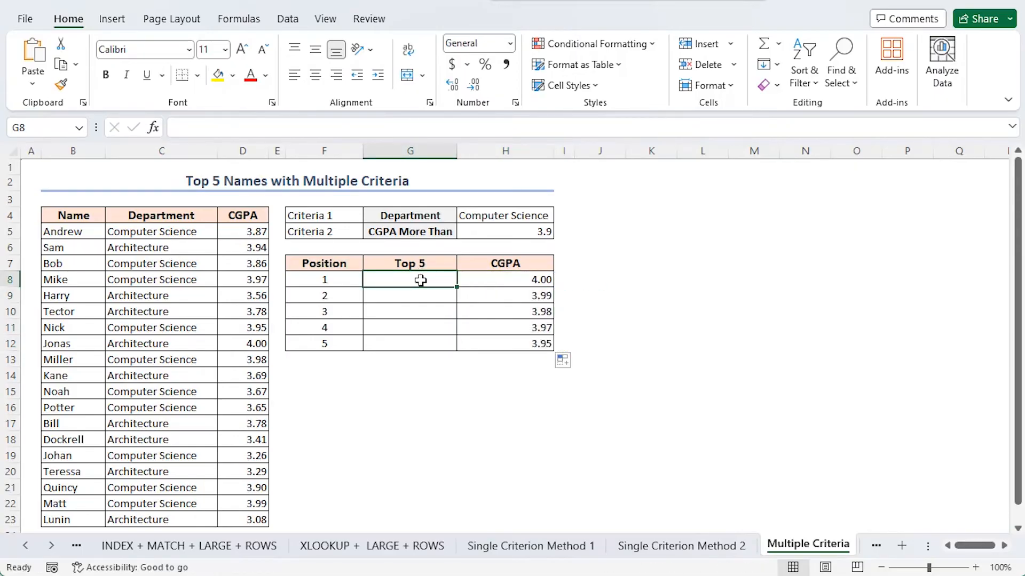
{"action": "key", "text": "ctrl+v"}
{"action": "key", "text": "Return"}
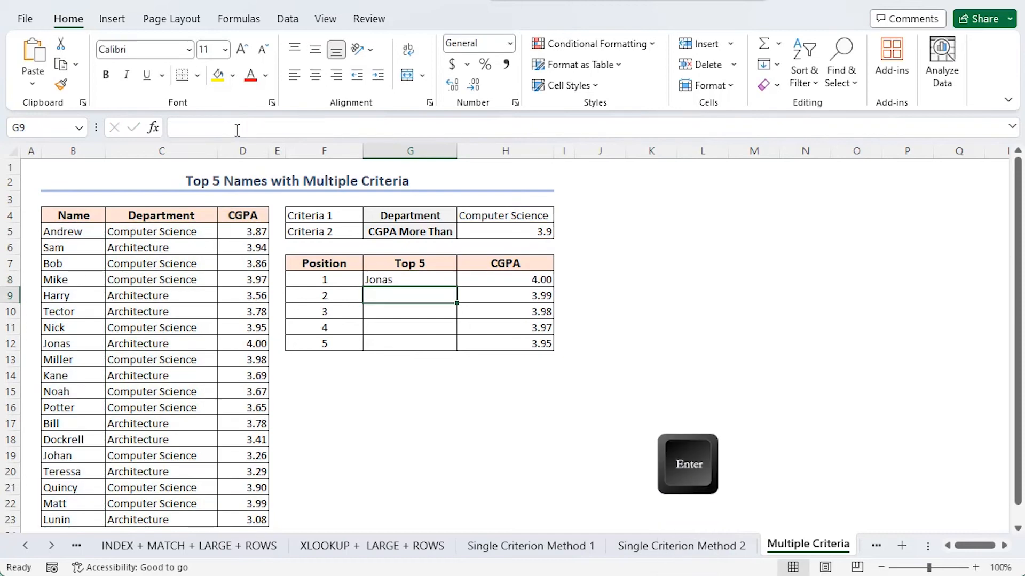
{"action": "left_click", "coordinate": [428, 283]}
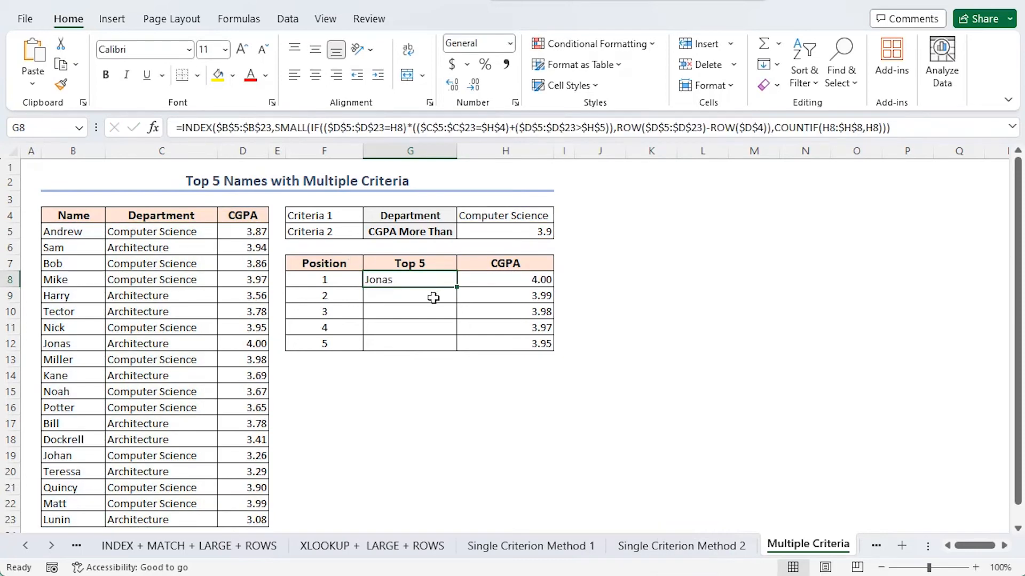
{"action": "double_click", "coordinate": [457, 288]}
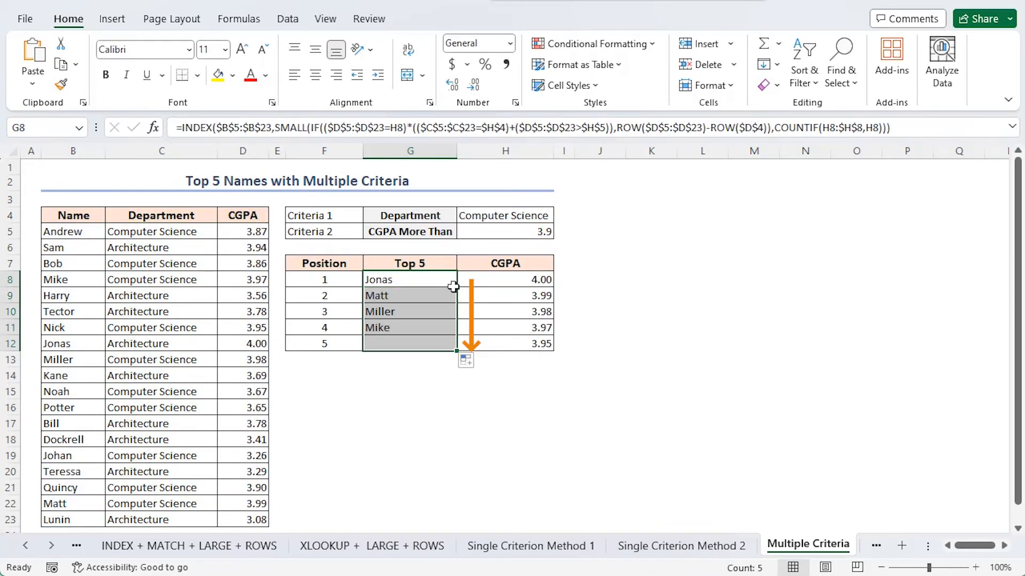
{"action": "left_click", "coordinate": [451, 280]}
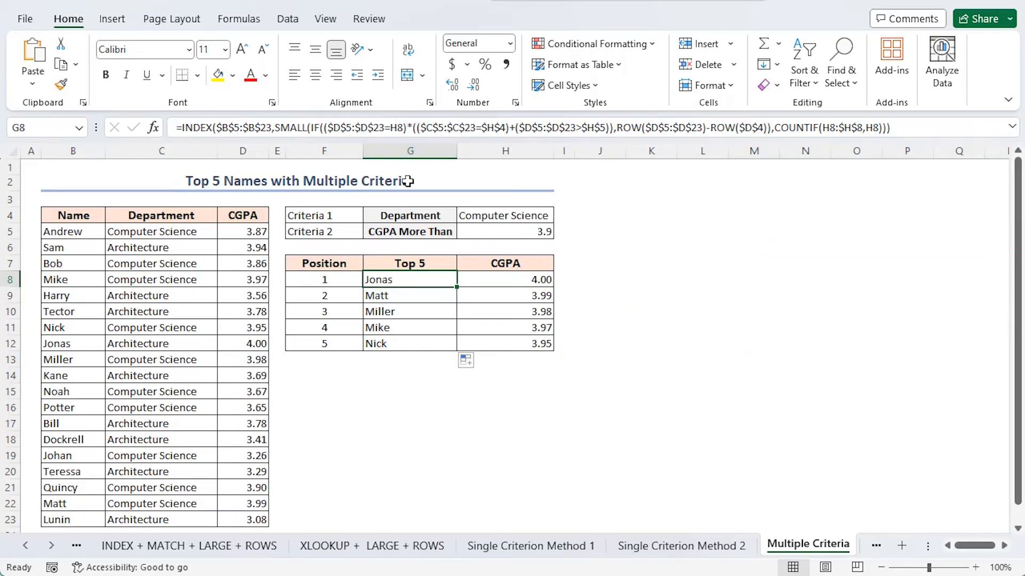
Switch the H8 CGPA formula to AND logic by replacing + with * between the two criteria, and copy it down to H12.
{"action": "left_click", "coordinate": [521, 282]}
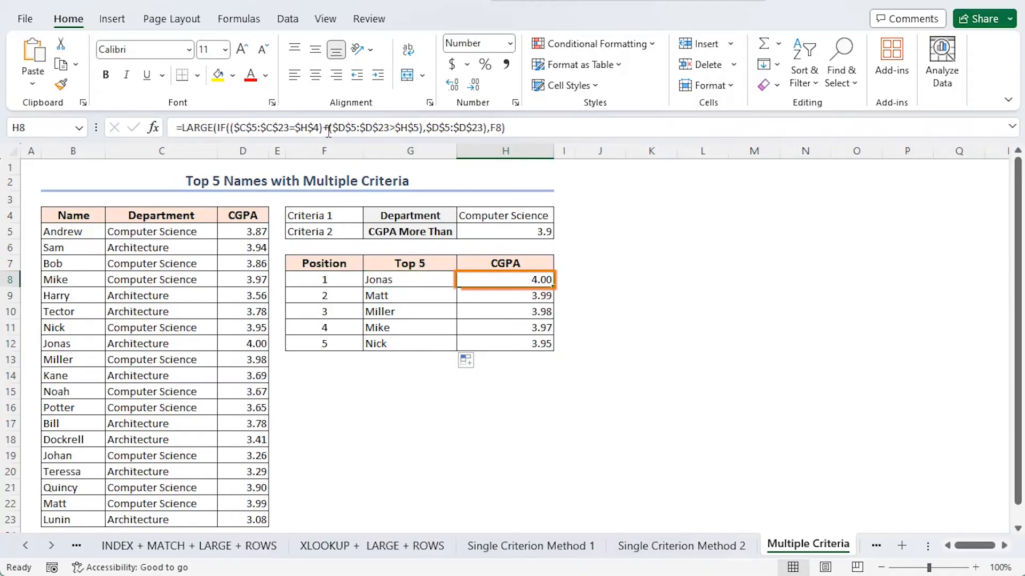
{"action": "left_click_drag", "start_coordinate": [324, 127], "coordinate": [330, 127]}
{"action": "type", "text": "*"}
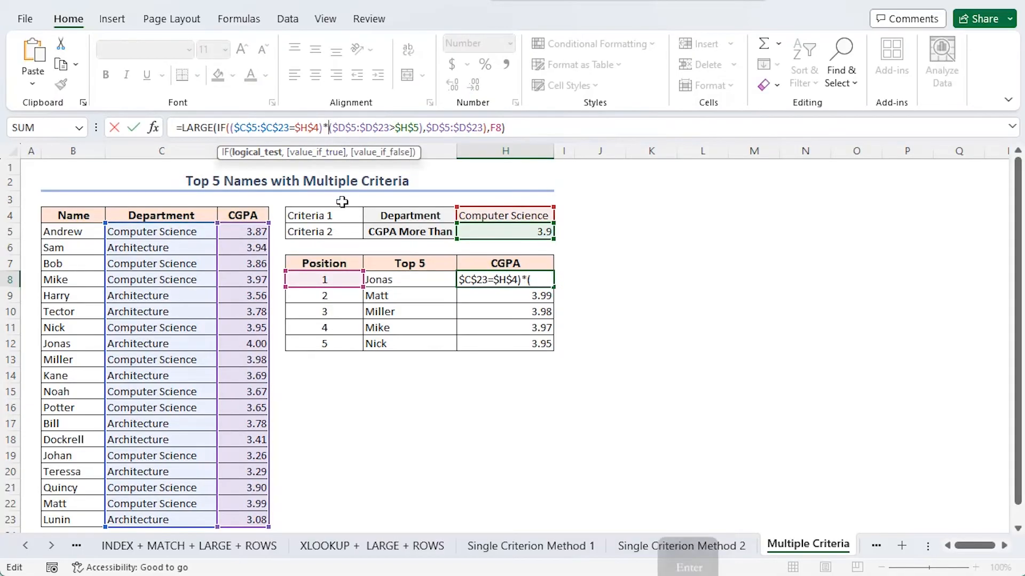
{"action": "key", "text": "Return"}
{"action": "left_click_drag", "start_coordinate": [555, 286], "coordinate": [555, 347]}
Replace + with * between the department and CGPA criteria in the G8 name formula and copy it down to G12.
{"action": "left_click", "coordinate": [404, 279]}
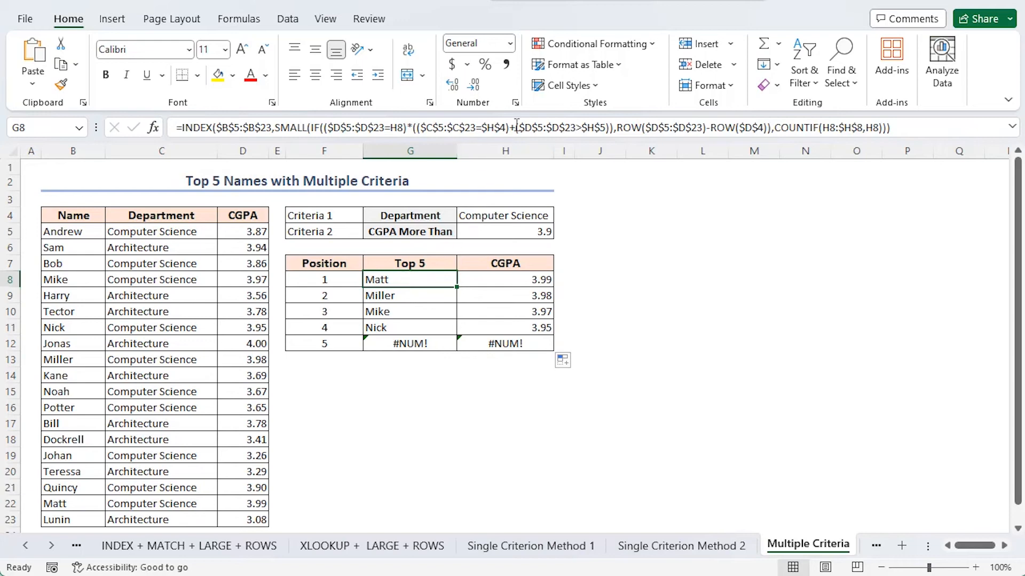
{"action": "left_click_drag", "start_coordinate": [514, 128], "coordinate": [510, 128]}
{"action": "type", "text": "*"}
{"action": "key", "text": "Return"}
{"action": "left_click", "coordinate": [450, 283]}
{"action": "double_click", "coordinate": [458, 288]}
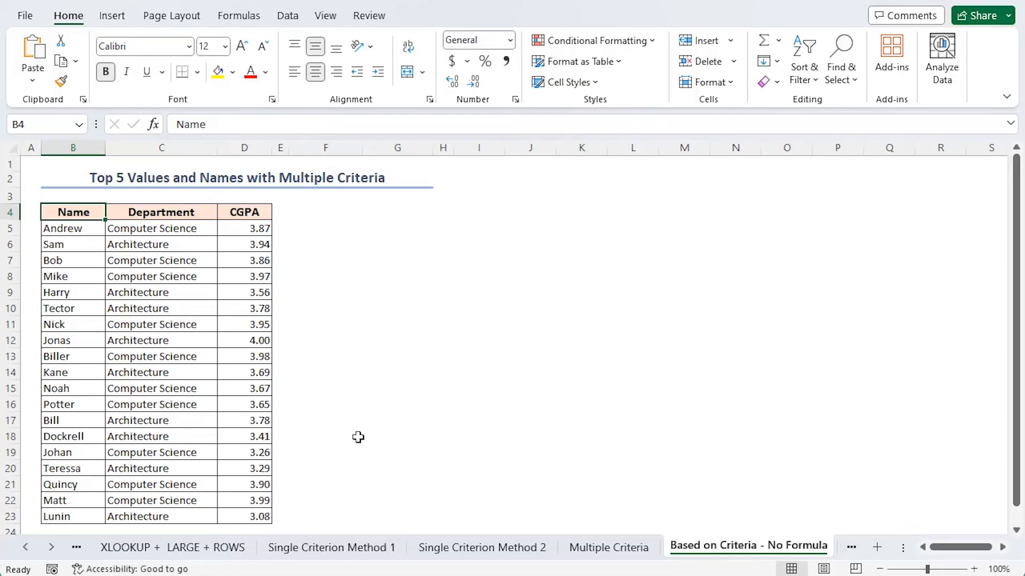
Create a PivotTable from B4:D23 at F4 of the Based on Criteria - No Formula sheet, with Name as rows and CGPA as summed values.
{"action": "left_click", "coordinate": [134, 310]}
{"action": "left_click", "coordinate": [112, 15]}
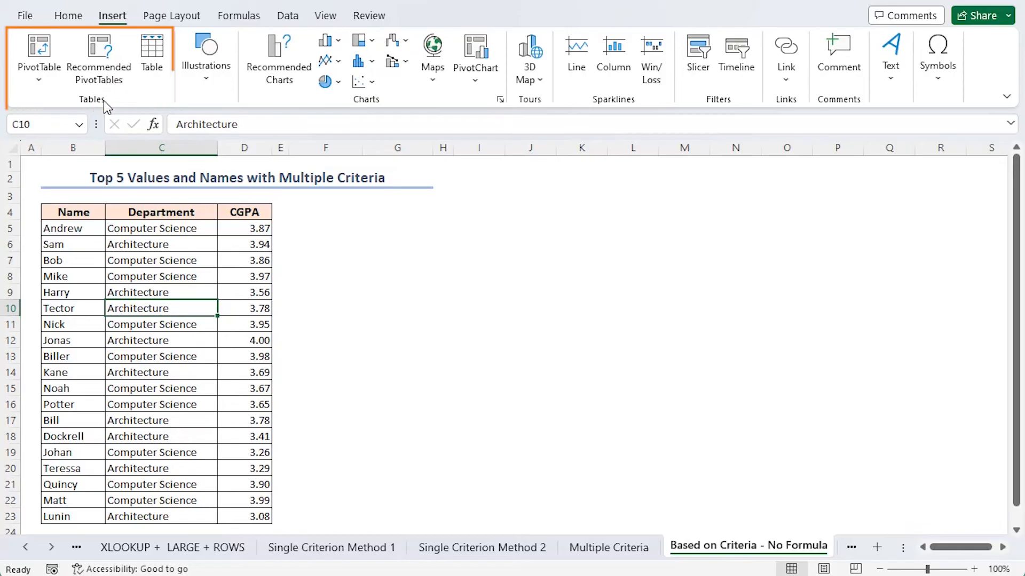
{"action": "left_click", "coordinate": [37, 81]}
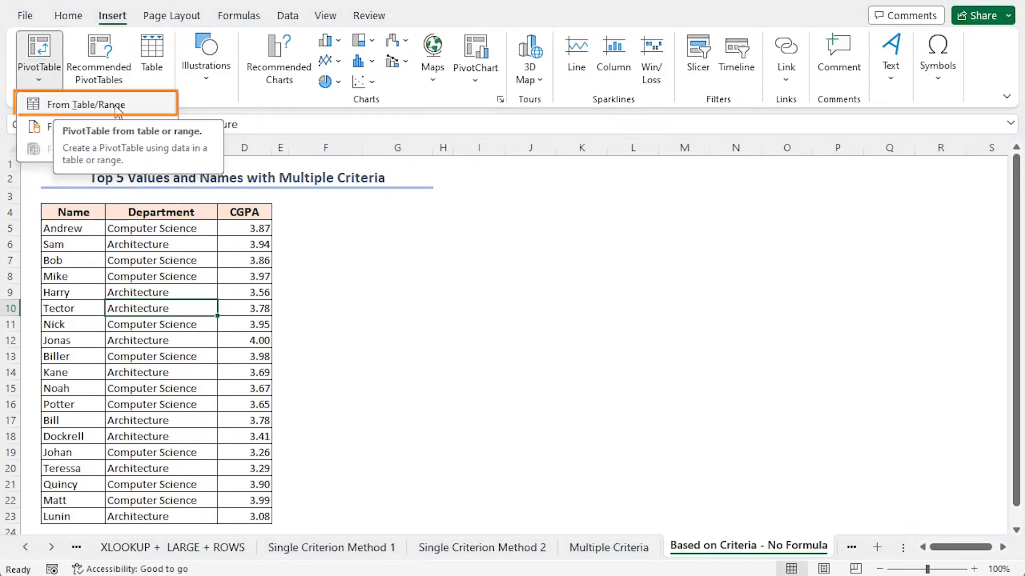
{"action": "left_click", "coordinate": [57, 106]}
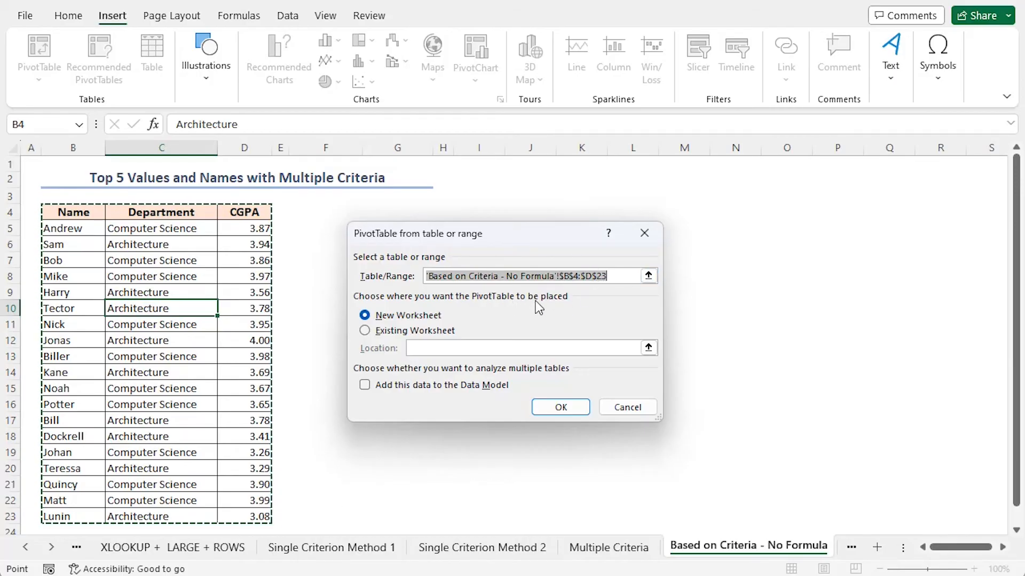
{"action": "left_click", "coordinate": [365, 331]}
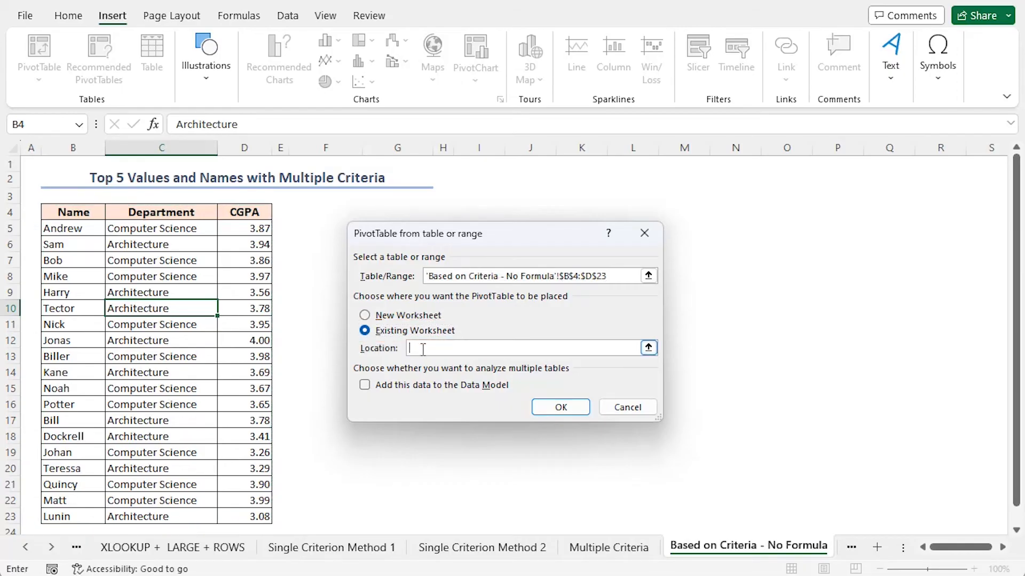
{"action": "left_click", "coordinate": [322, 212]}
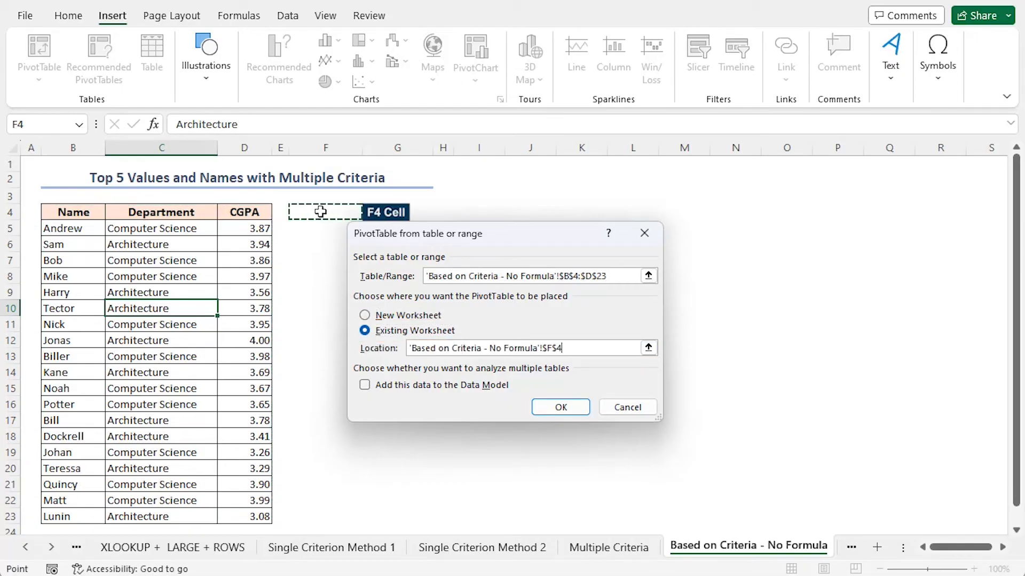
{"action": "left_click", "coordinate": [560, 408]}
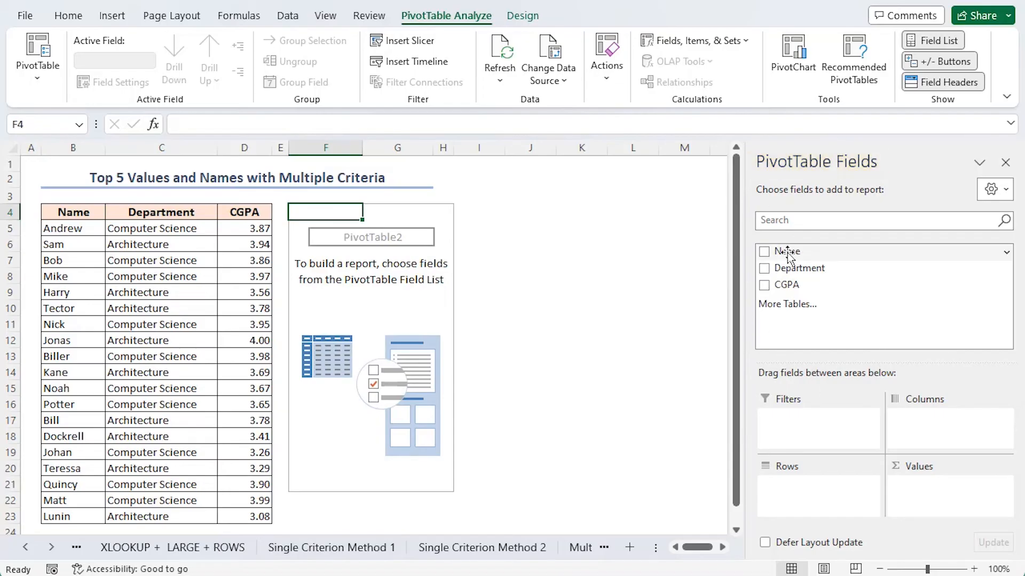
{"action": "left_click_drag", "start_coordinate": [786, 252], "coordinate": [782, 494]}
{"action": "left_click_drag", "start_coordinate": [785, 285], "coordinate": [914, 495]}
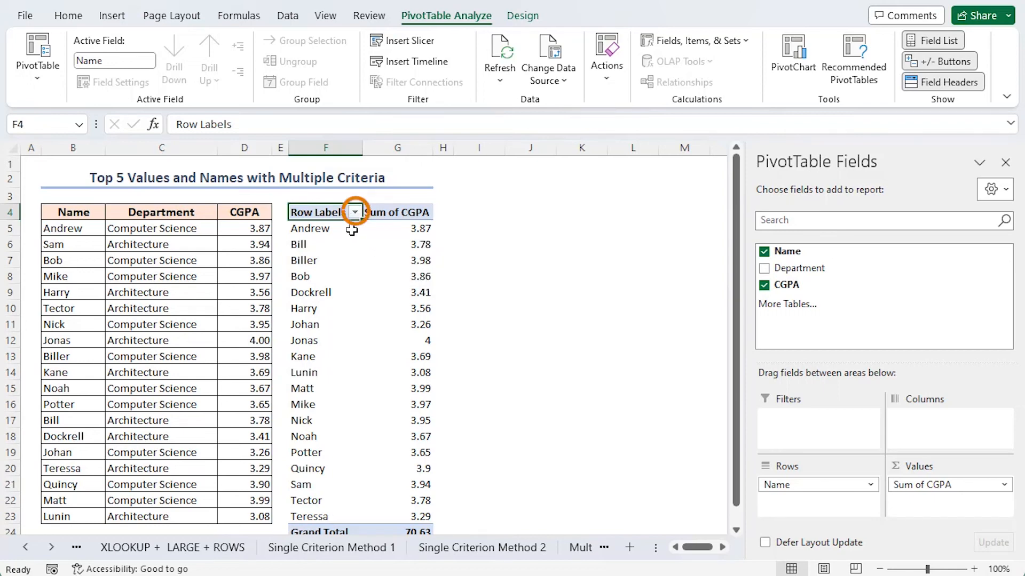
Apply a value filter to the PivotTable's row labels showing the top 5 items by Sum of CGPA.
{"action": "left_click", "coordinate": [355, 212]}
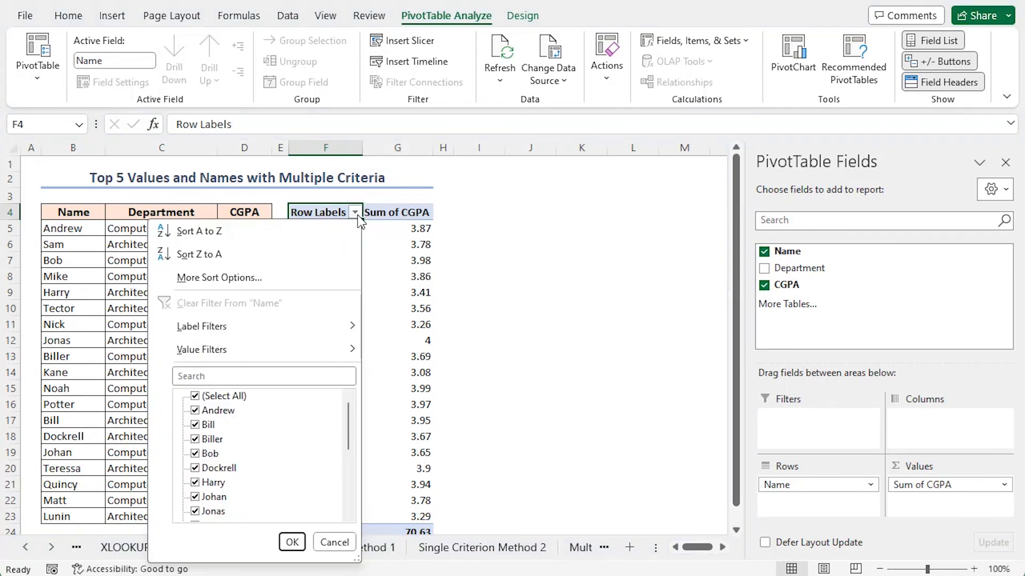
{"action": "mouse_move", "coordinate": [324, 357]}
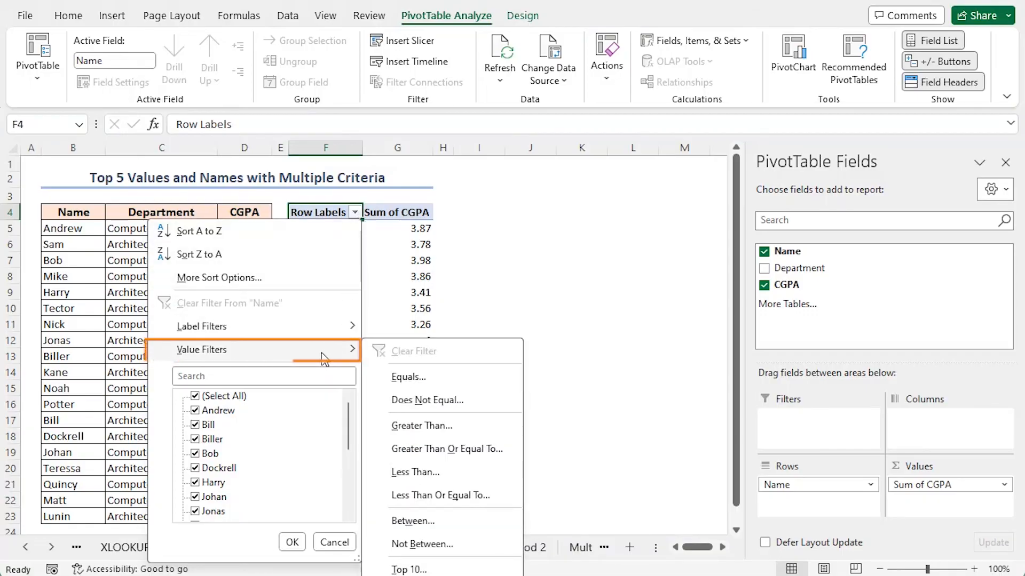
{"action": "left_click", "coordinate": [409, 570]}
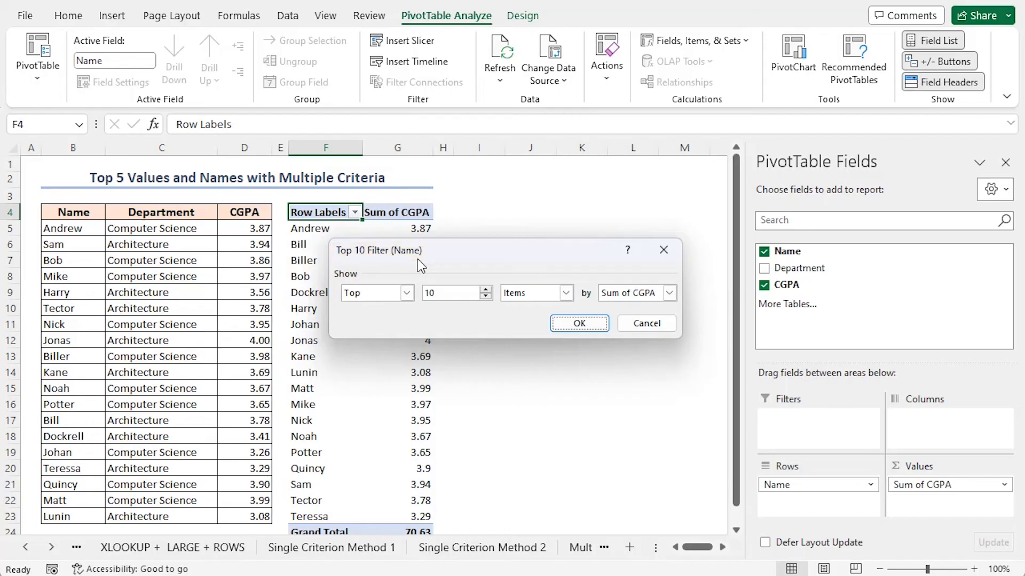
{"action": "double_click", "coordinate": [447, 295]}
{"action": "type", "text": "5"}
{"action": "left_click", "coordinate": [573, 326]}
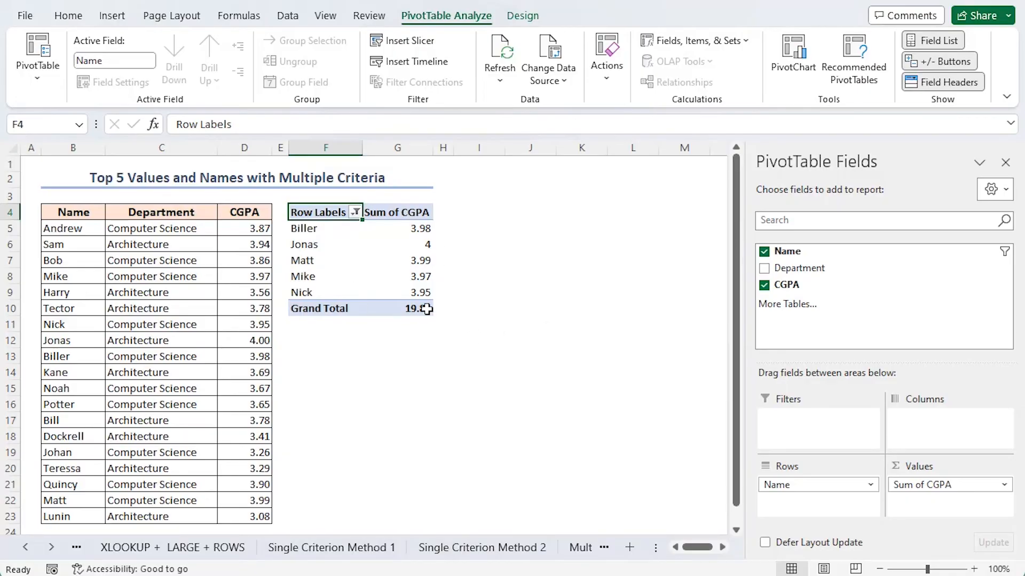
Insert a Department slicer for the PivotTable and place it directly below the PivotTable.
{"action": "mouse_move", "coordinate": [397, 305]}
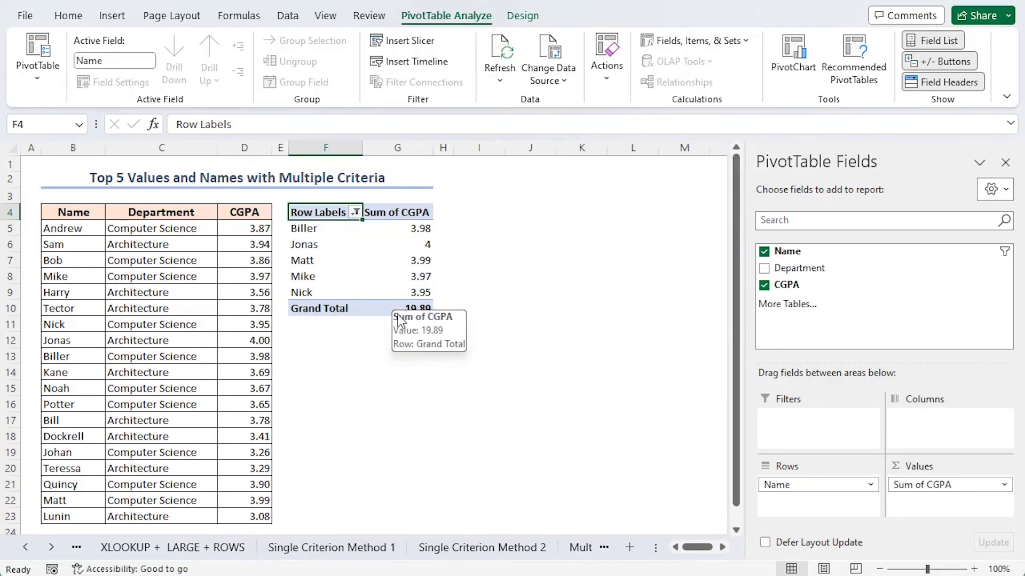
{"action": "left_click", "coordinate": [302, 241]}
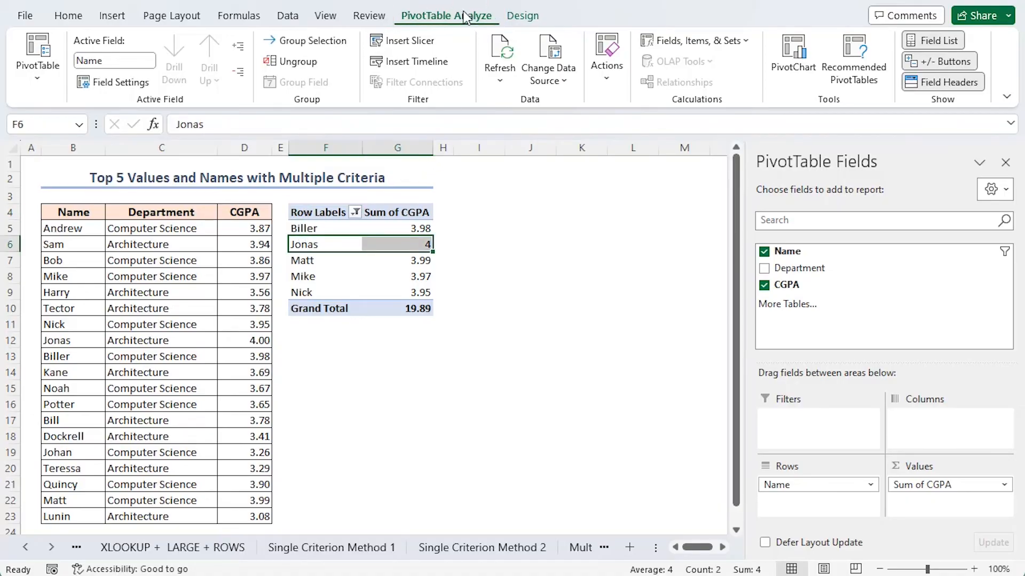
{"action": "left_click", "coordinate": [405, 41]}
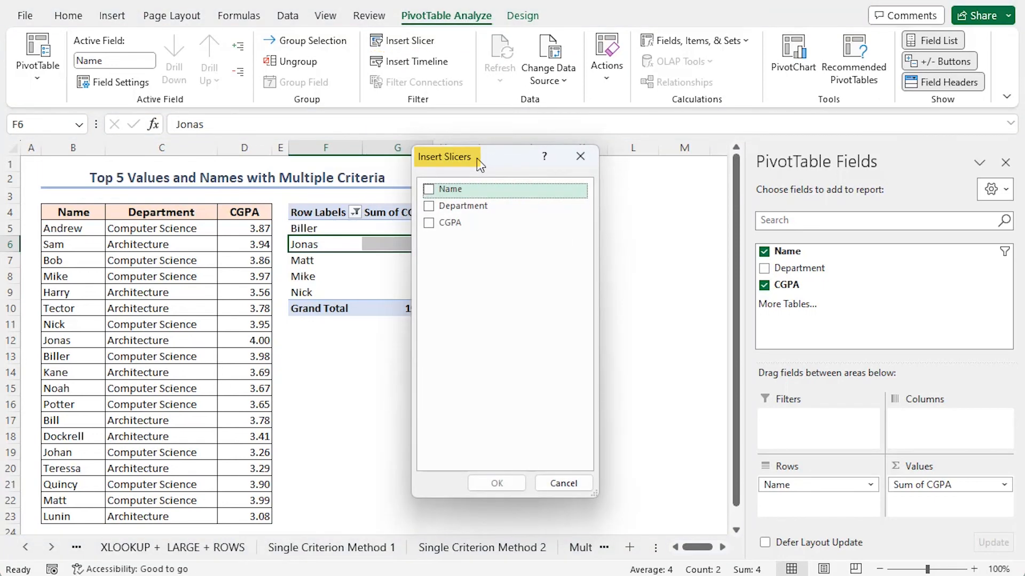
{"action": "left_click", "coordinate": [428, 207]}
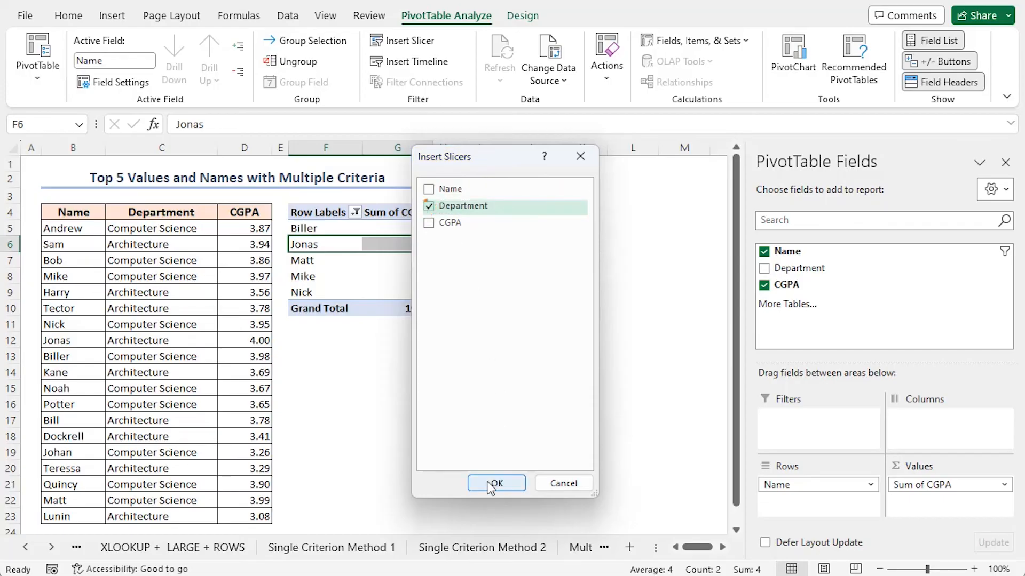
{"action": "left_click", "coordinate": [496, 483]}
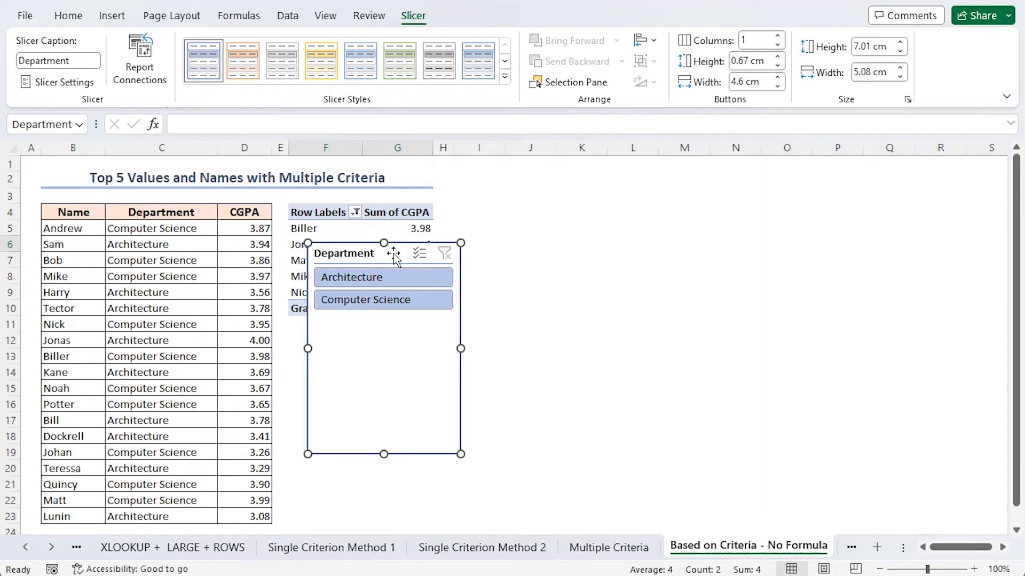
{"action": "left_click_drag", "start_coordinate": [393, 256], "coordinate": [374, 337]}
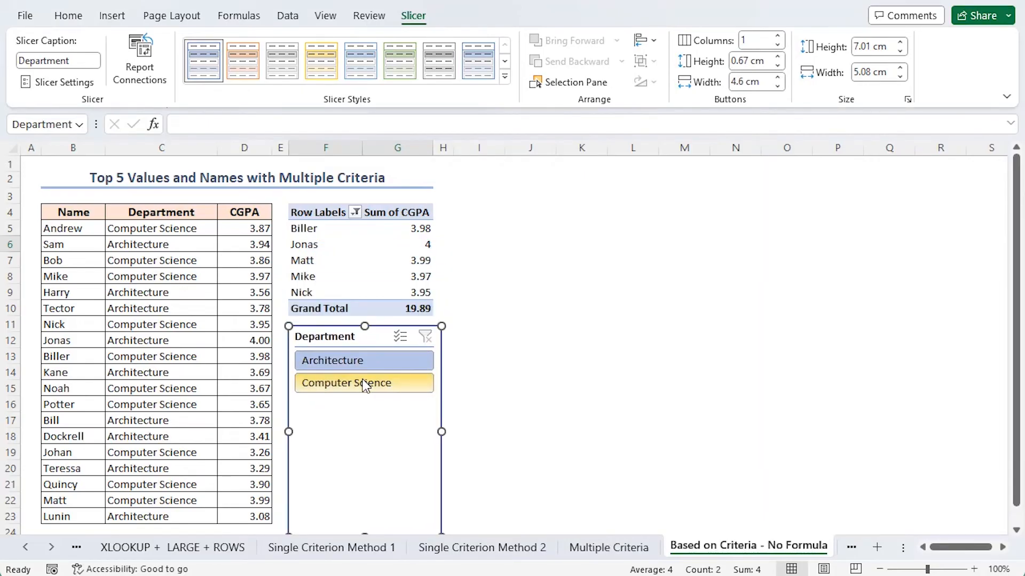
Filter the PivotTable by Architecture with the Department slicer, and switch the filter to Computer Science.
{"action": "left_click", "coordinate": [347, 361]}
{"action": "left_click", "coordinate": [345, 382]}
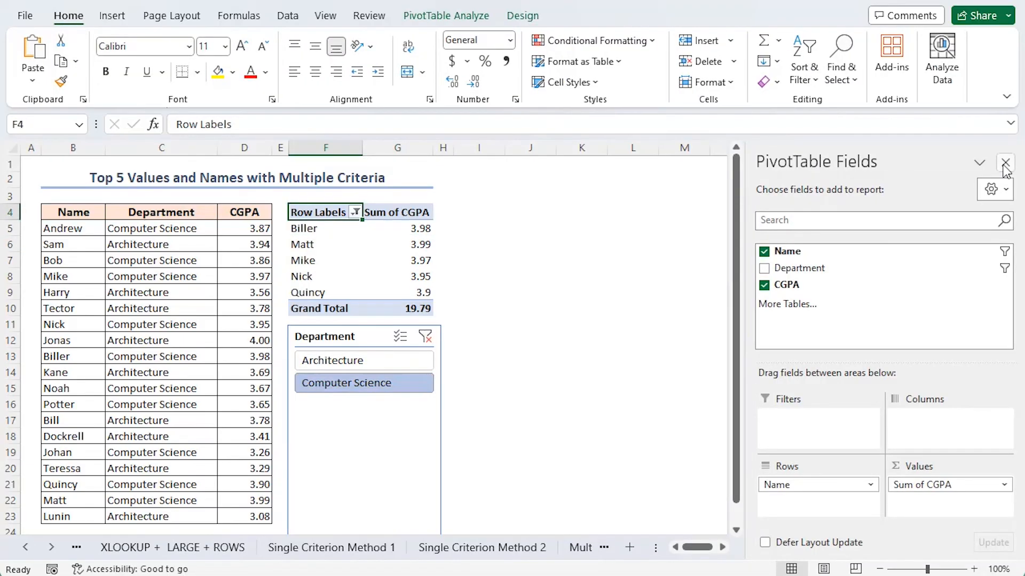
{"action": "left_click", "coordinate": [501, 271]}
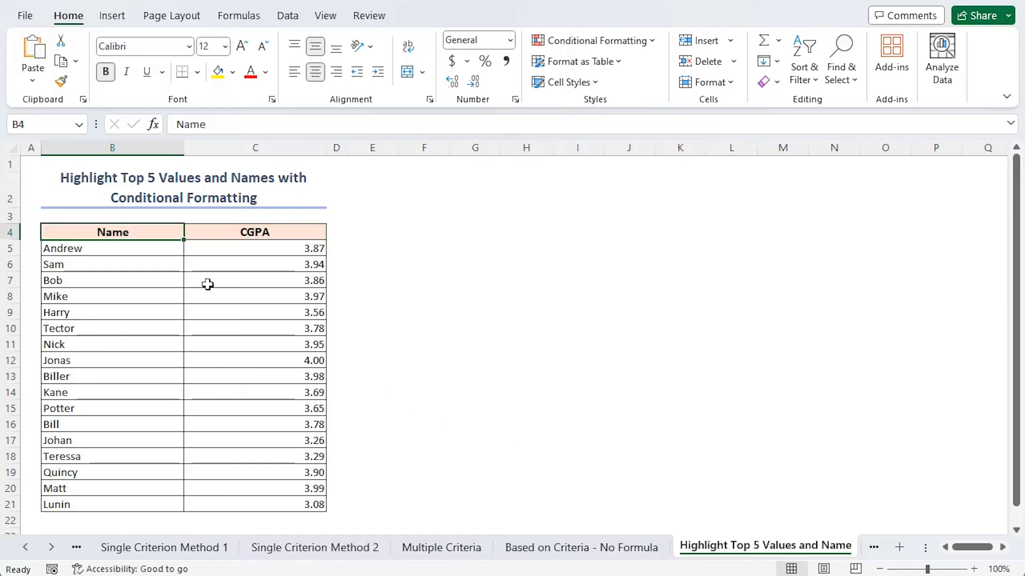
Create a formula-based conditional formatting rule for B5:C21 with the formula =$C5>=LARGE($C$5:$C$21,5).
{"action": "left_click", "coordinate": [118, 248]}
{"action": "left_click_drag", "start_coordinate": [120, 251], "coordinate": [272, 497]}
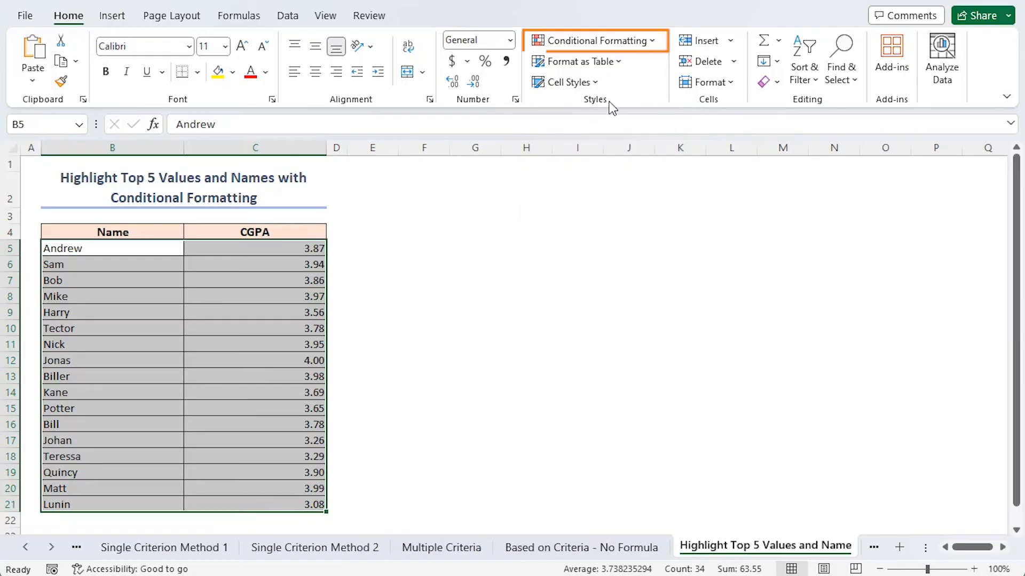
{"action": "left_click", "coordinate": [652, 42]}
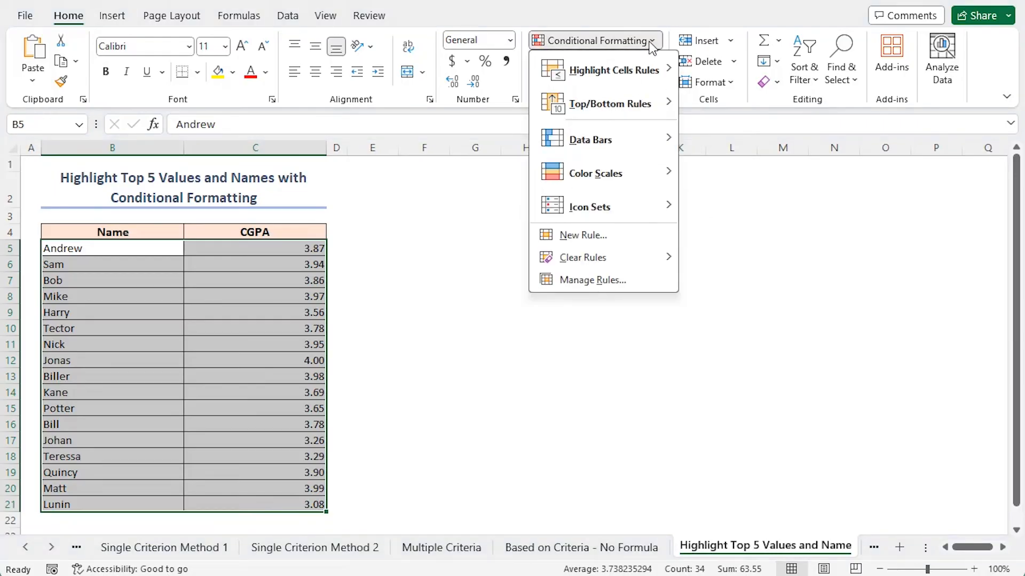
{"action": "left_click", "coordinate": [605, 240]}
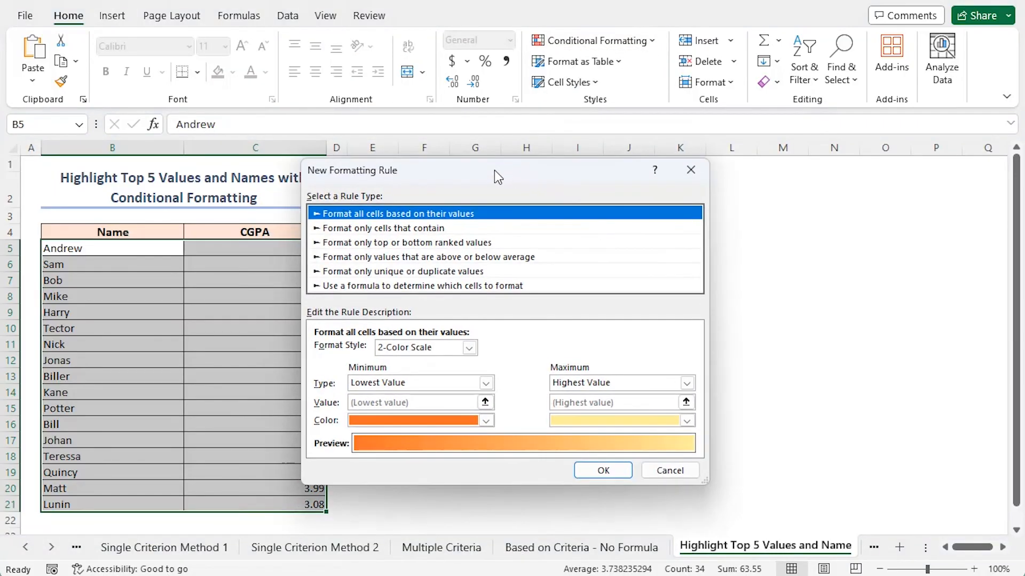
{"action": "left_click_drag", "start_coordinate": [494, 171], "coordinate": [552, 172]}
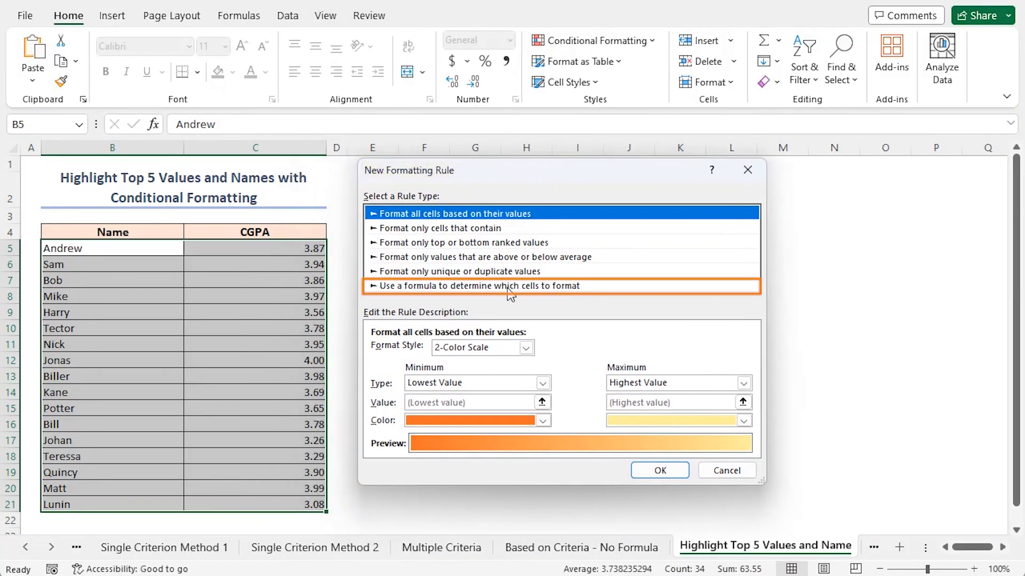
{"action": "left_click", "coordinate": [546, 286]}
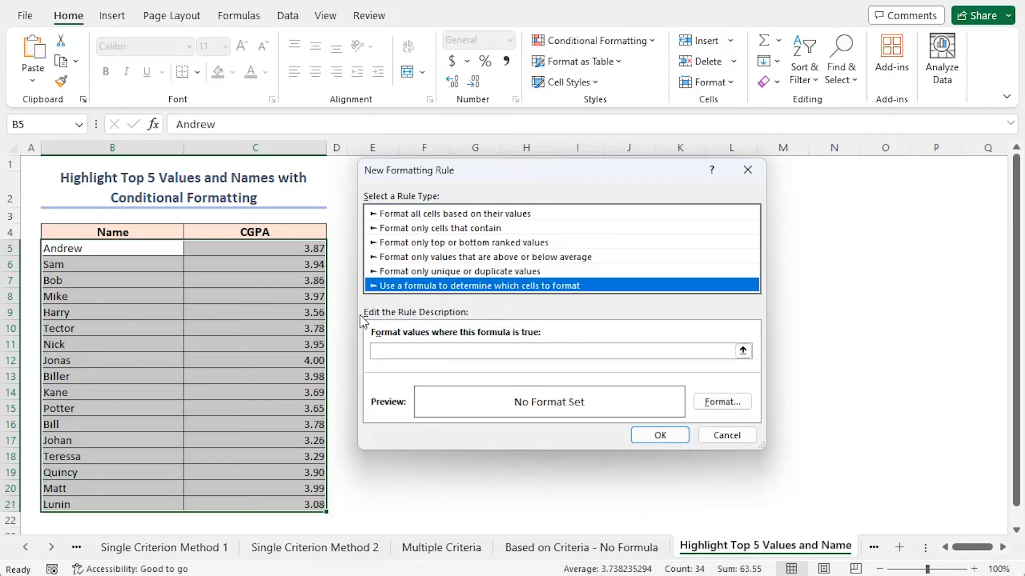
{"action": "left_click", "coordinate": [412, 351]}
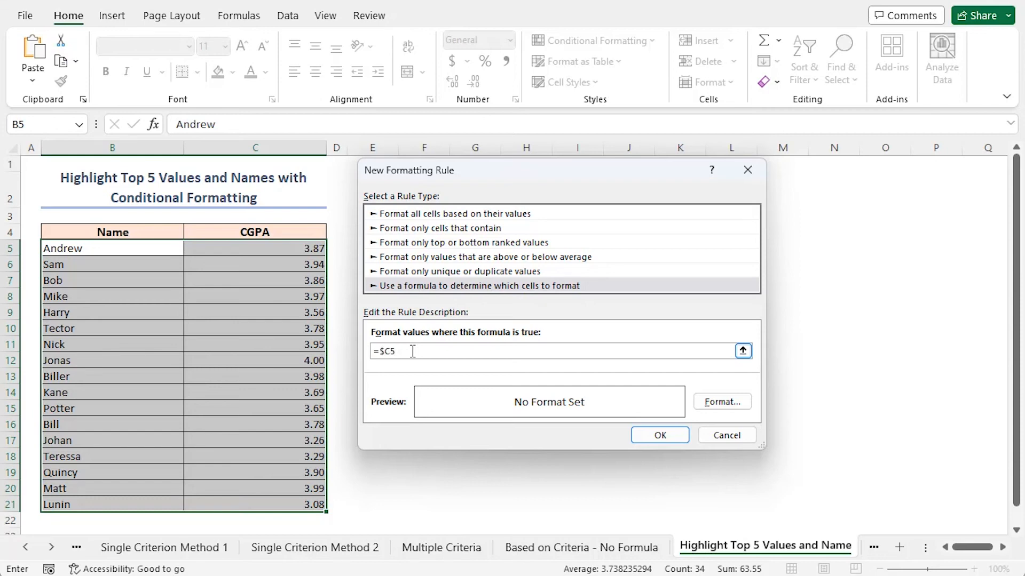
{"action": "type", "text": "=$C5>="}
{"action": "type", "text": "LARGE("}
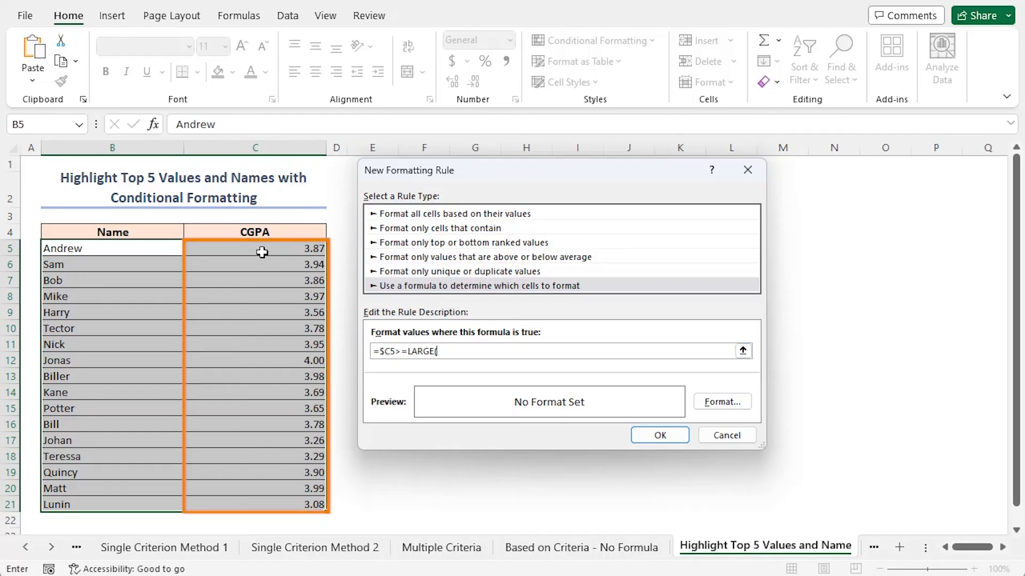
{"action": "left_click_drag", "start_coordinate": [245, 251], "coordinate": [251, 501]}
{"action": "type", "text": ",5"}
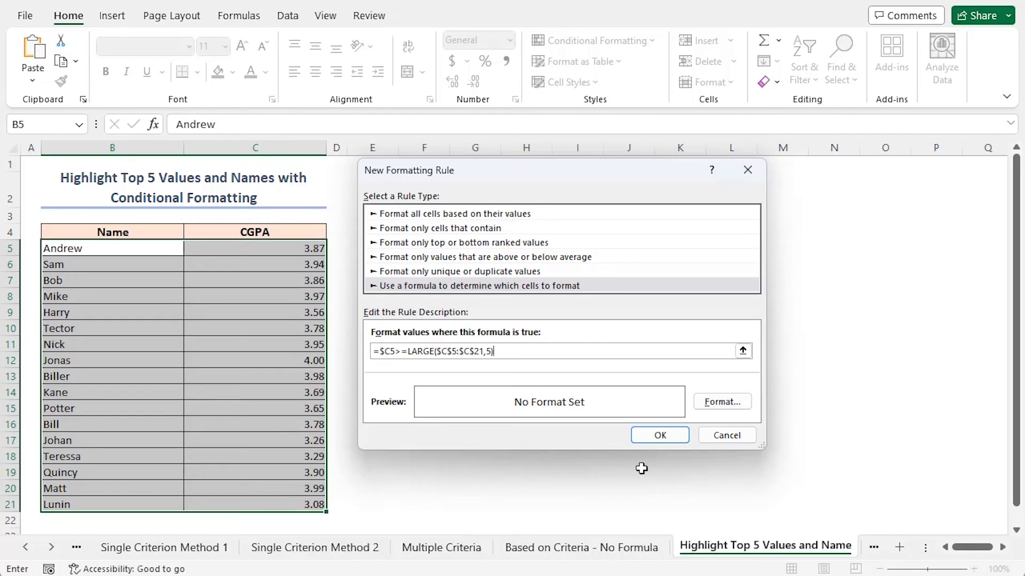
Give the rule a light blue background fill, apply it to the table, and deselect the range.
{"action": "left_click", "coordinate": [713, 406]}
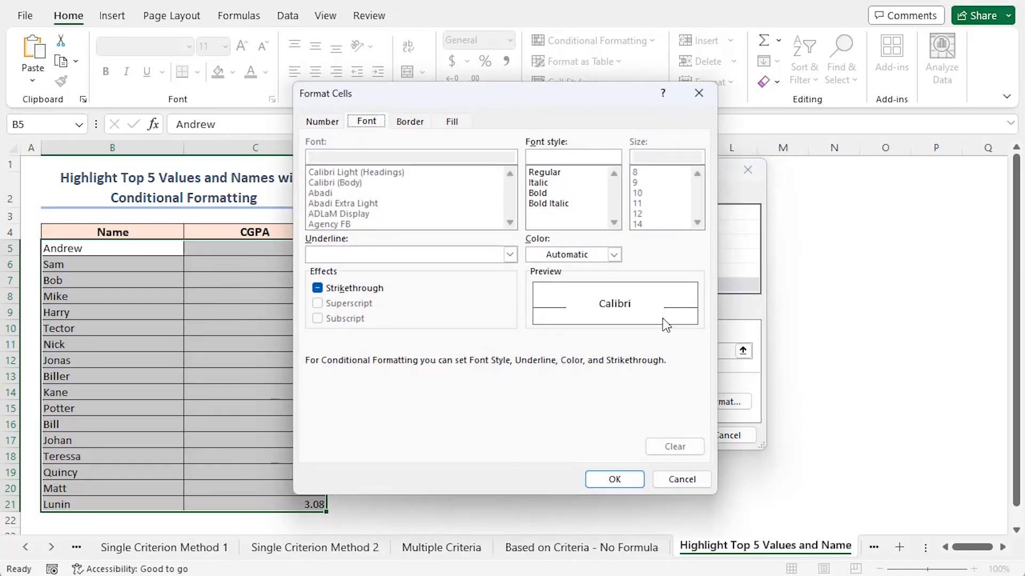
{"action": "left_click_drag", "start_coordinate": [460, 106], "coordinate": [538, 135]}
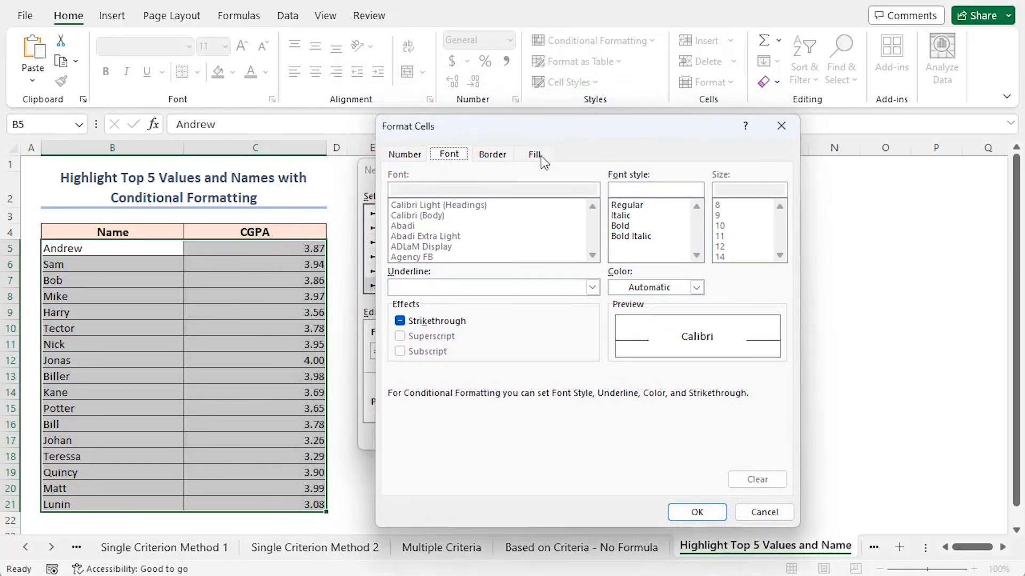
{"action": "left_click", "coordinate": [541, 155]}
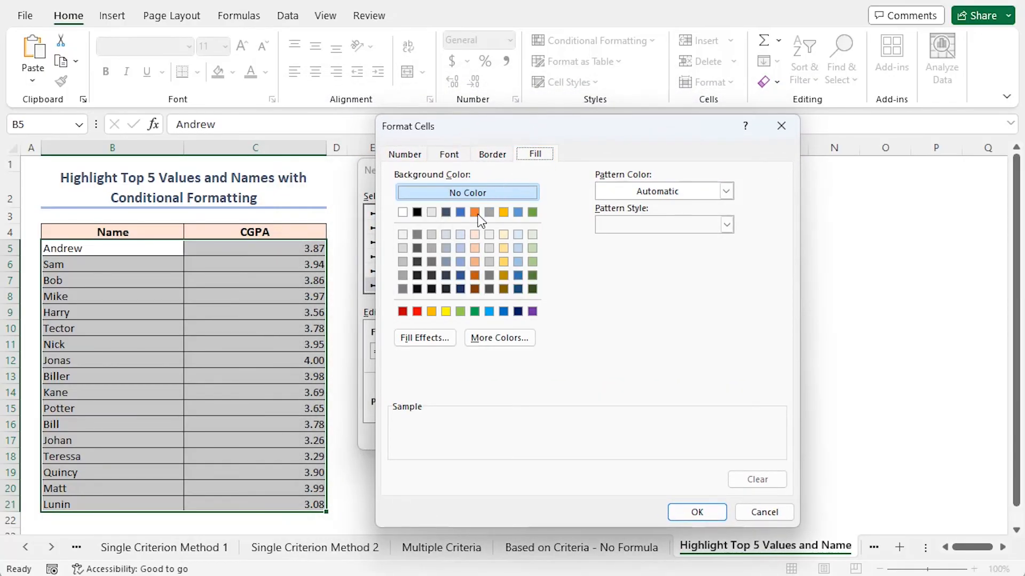
{"action": "left_click", "coordinate": [461, 235]}
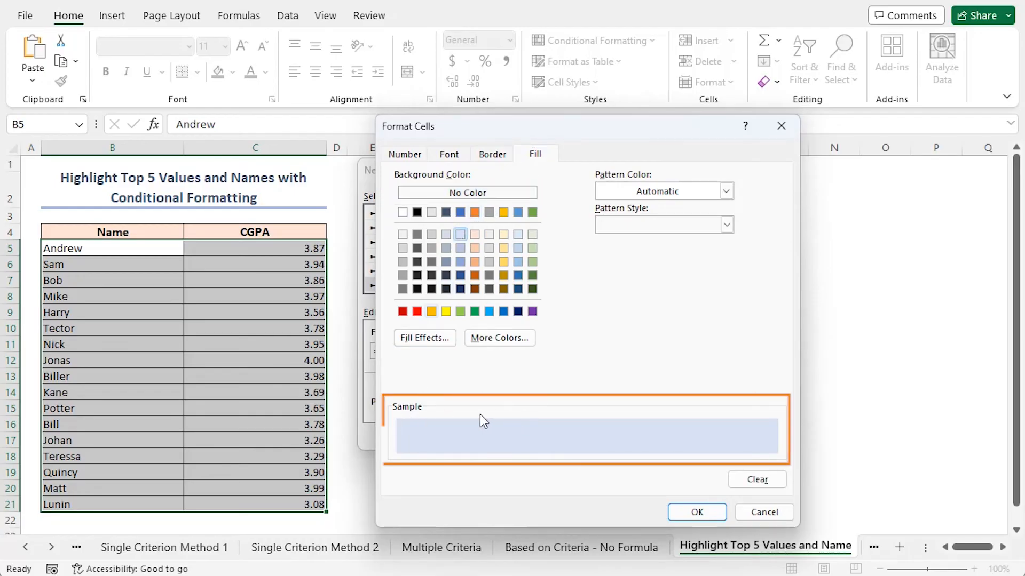
{"action": "left_click", "coordinate": [688, 514]}
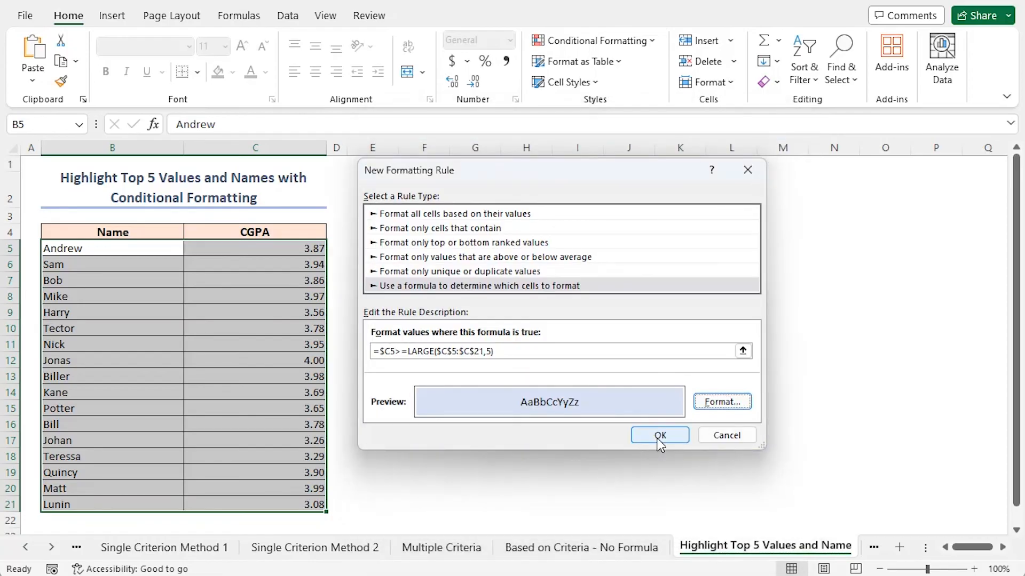
{"action": "left_click", "coordinate": [661, 437]}
{"action": "left_click", "coordinate": [391, 384]}
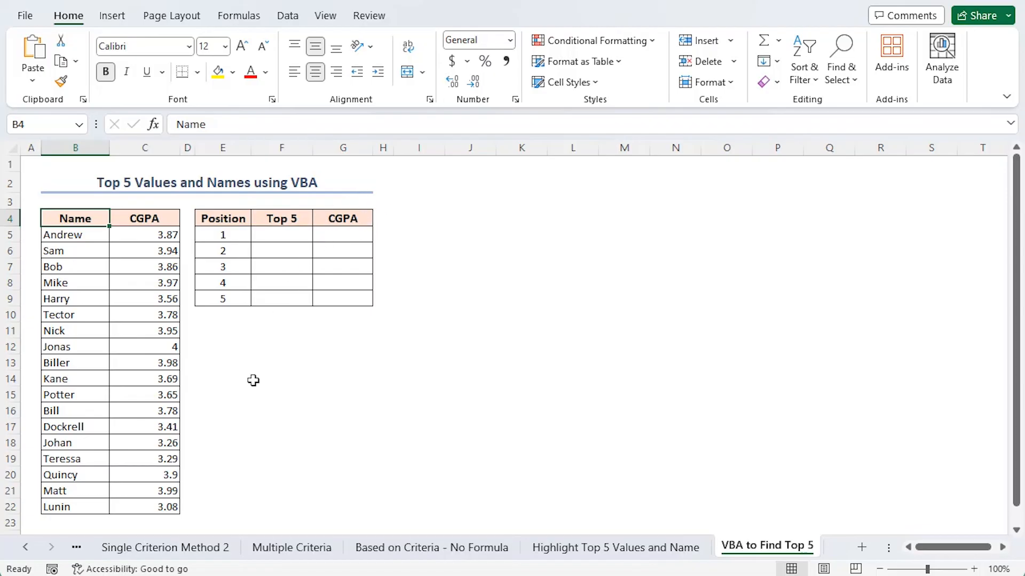
Customize the ribbon of the VBA to Find Top 5 workbook window to show the Developer tab.
{"action": "right_click", "coordinate": [369, 20]}
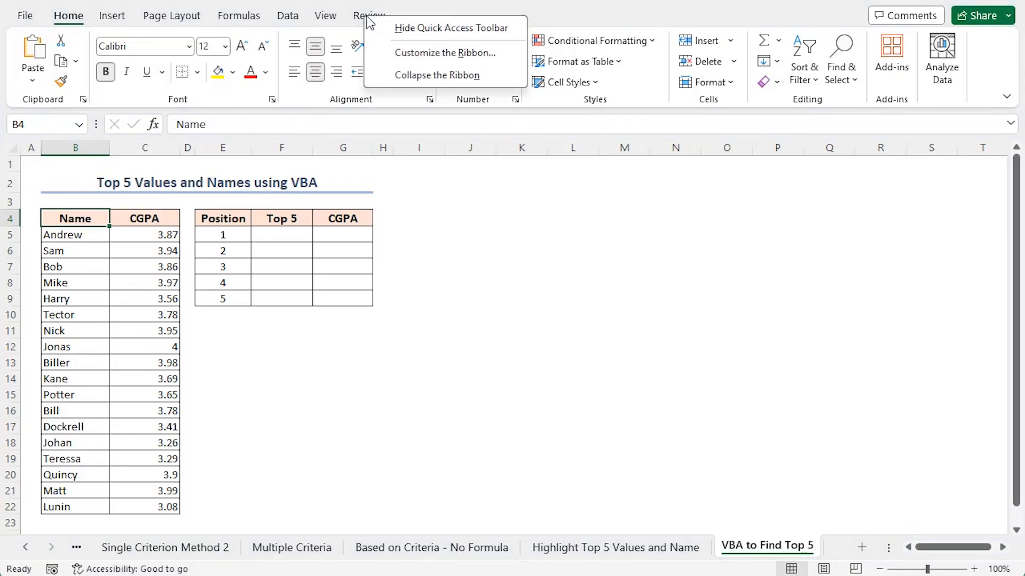
{"action": "left_click", "coordinate": [386, 54]}
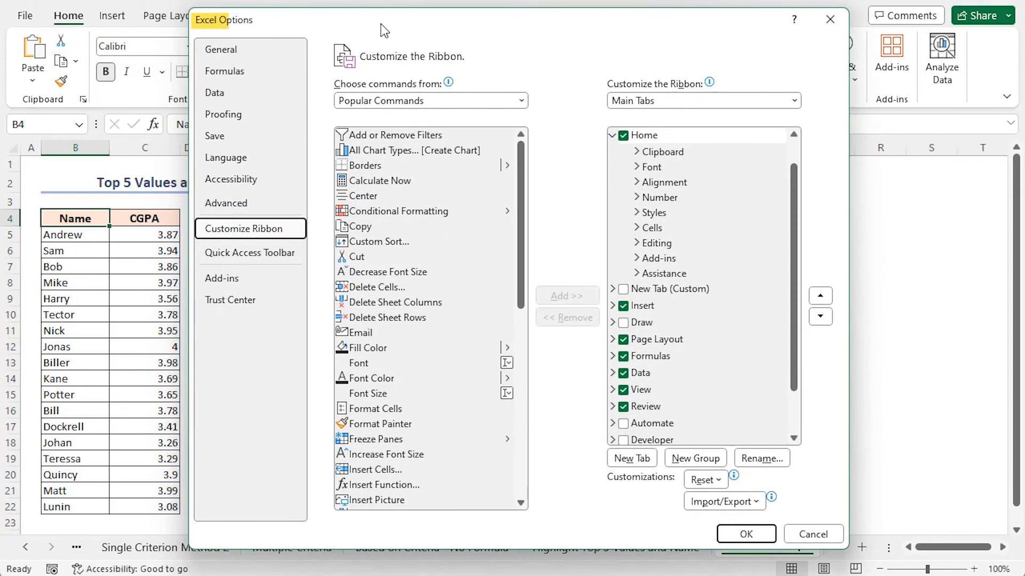
{"action": "left_click", "coordinate": [623, 440]}
{"action": "left_click", "coordinate": [746, 534]}
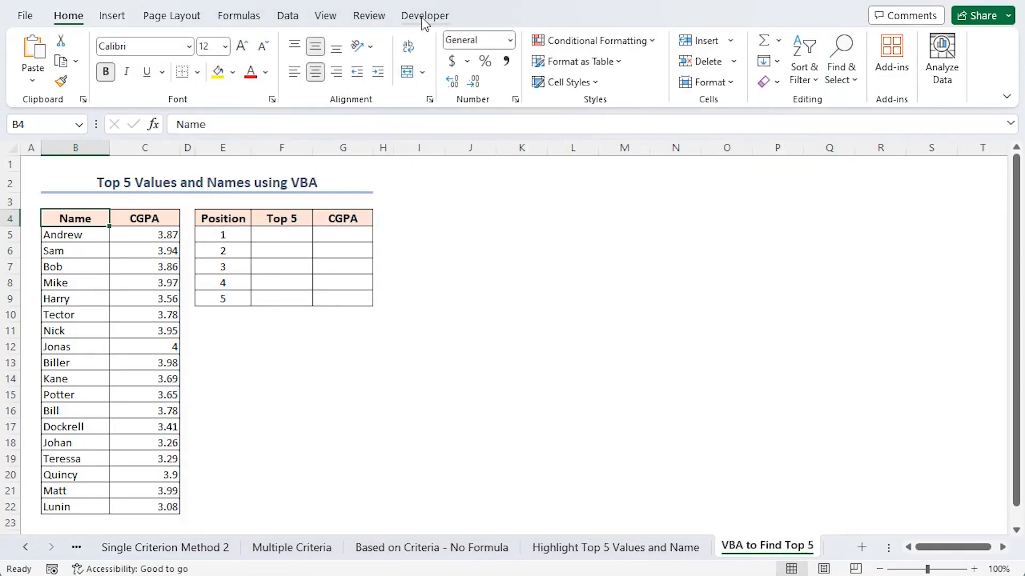
Insert a new module in the workbook's VBA project and paste the copied ExtractTop5ValuesAndNames macro code into it.
{"action": "left_click", "coordinate": [423, 16]}
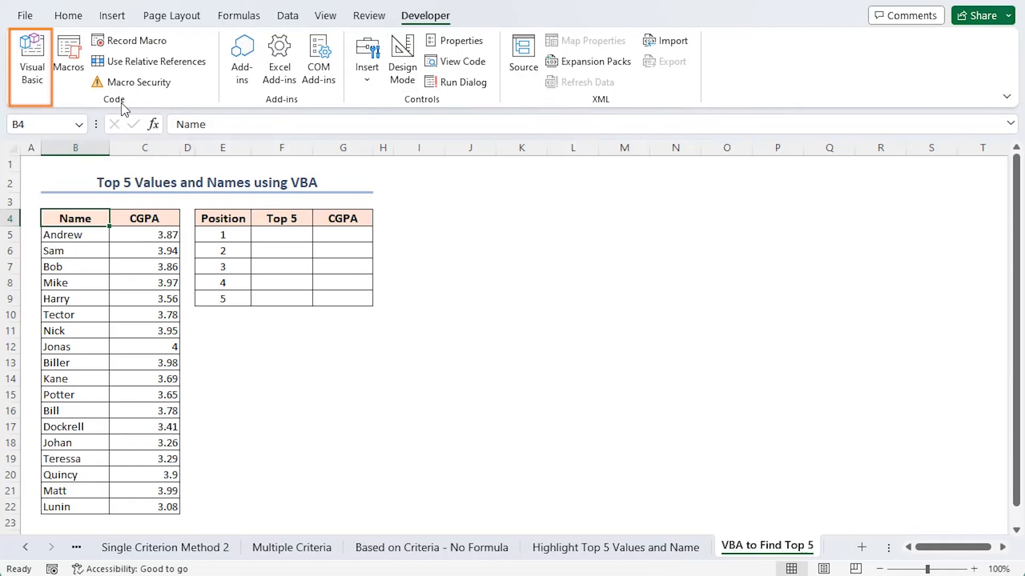
{"action": "left_click", "coordinate": [40, 85]}
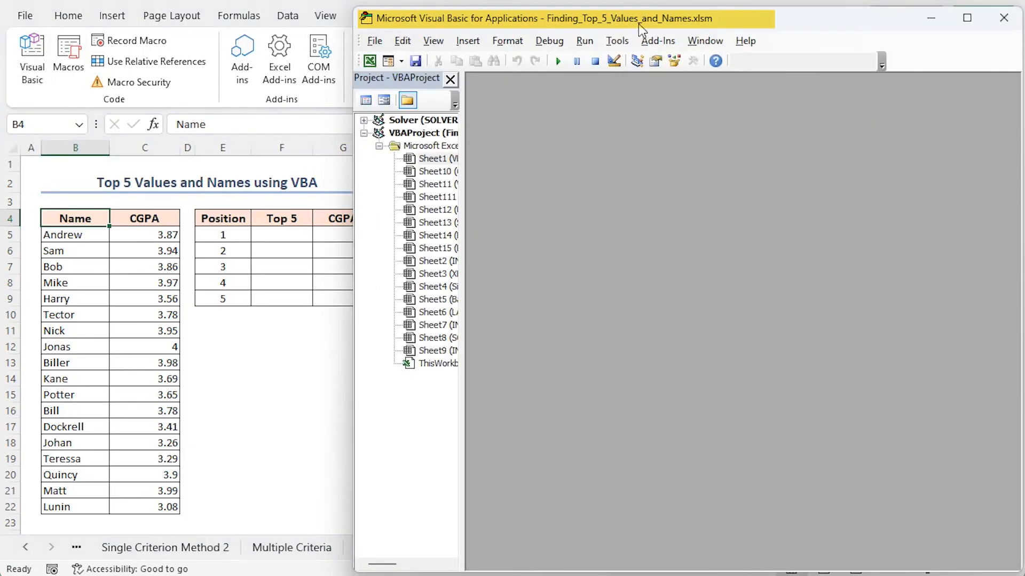
{"action": "left_click", "coordinate": [468, 41]}
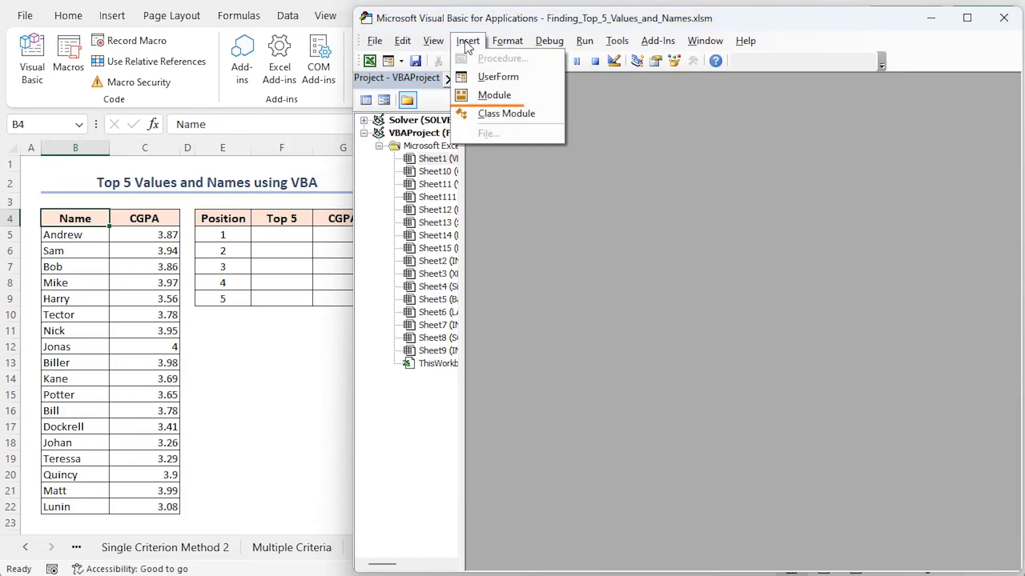
{"action": "left_click", "coordinate": [491, 95]}
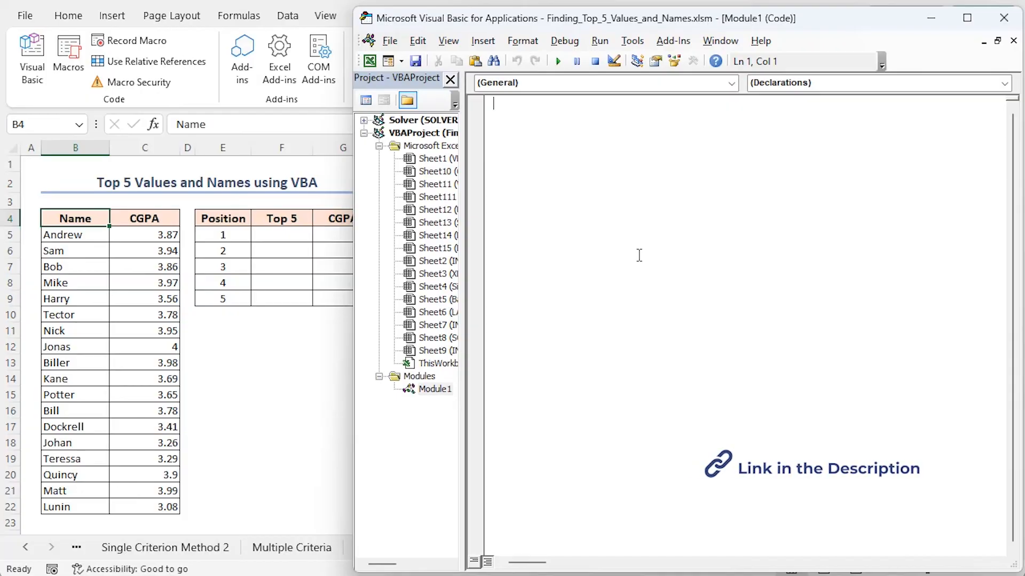
{"action": "key", "text": "ctrl+v"}
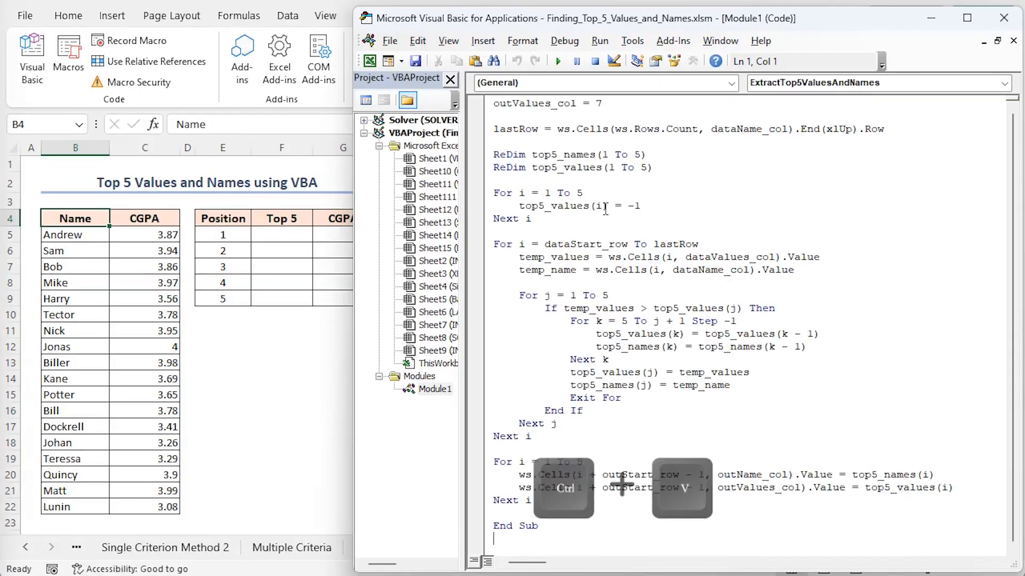
Examine the macro code block by block, from variable declarations and column settings through the sorting loops to the output loop.
{"action": "scroll", "coordinate": [599, 312], "scroll_direction": "up", "scroll_amount": 7}
{"action": "left_click_drag", "start_coordinate": [493, 129], "coordinate": [988, 247]}
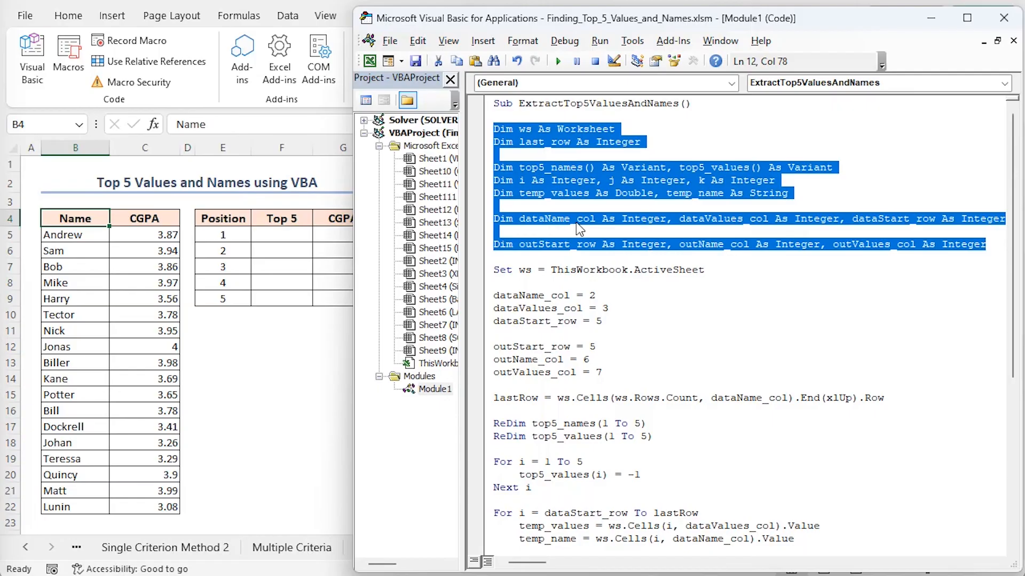
{"action": "left_click_drag", "start_coordinate": [493, 269], "coordinate": [589, 361]}
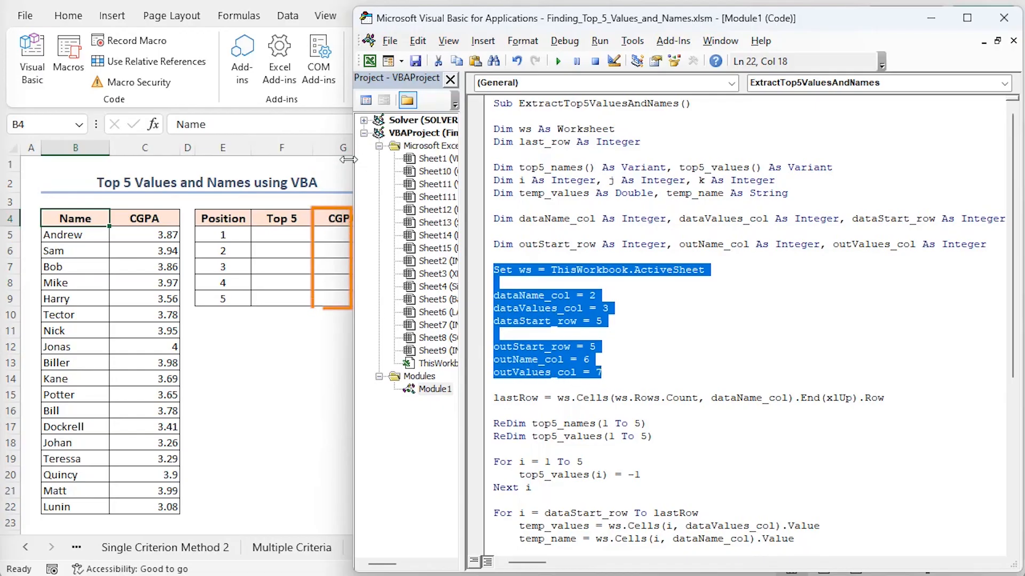
{"action": "left_click_drag", "start_coordinate": [494, 397], "coordinate": [883, 398]}
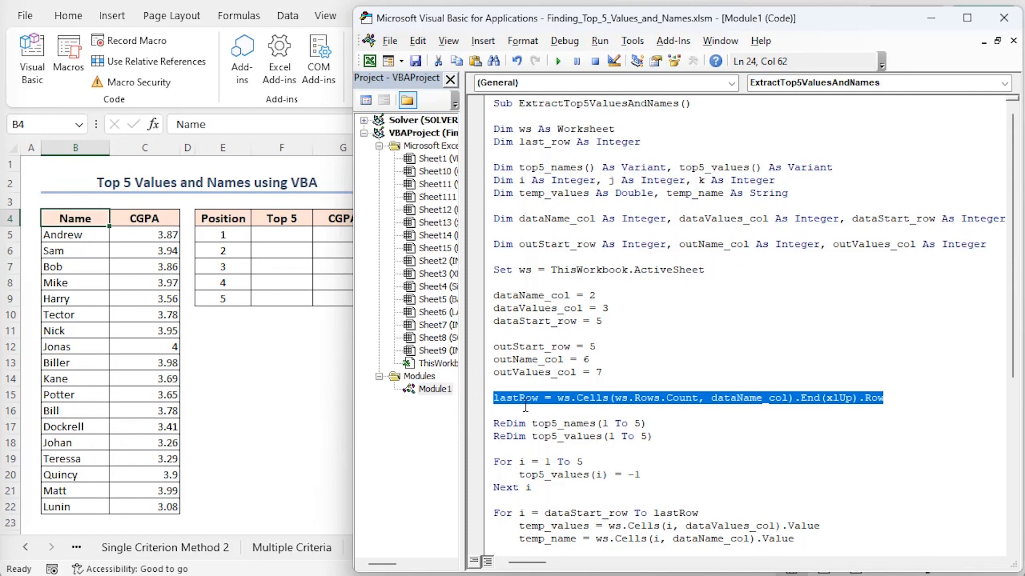
{"action": "left_click_drag", "start_coordinate": [493, 424], "coordinate": [538, 489]}
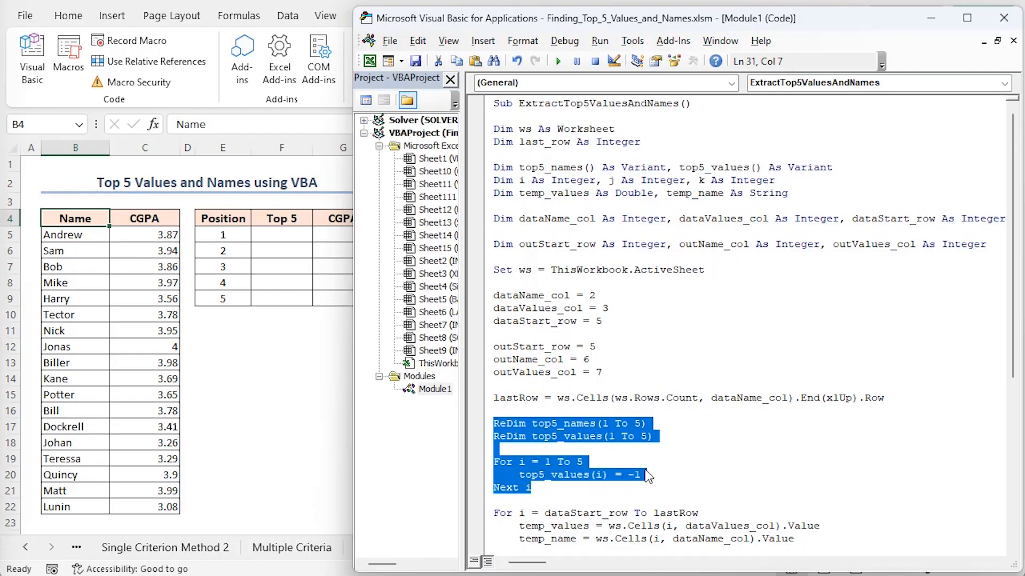
{"action": "scroll", "coordinate": [647, 475], "scroll_direction": "down", "scroll_amount": 7}
{"action": "left_click_drag", "start_coordinate": [494, 232], "coordinate": [839, 252]}
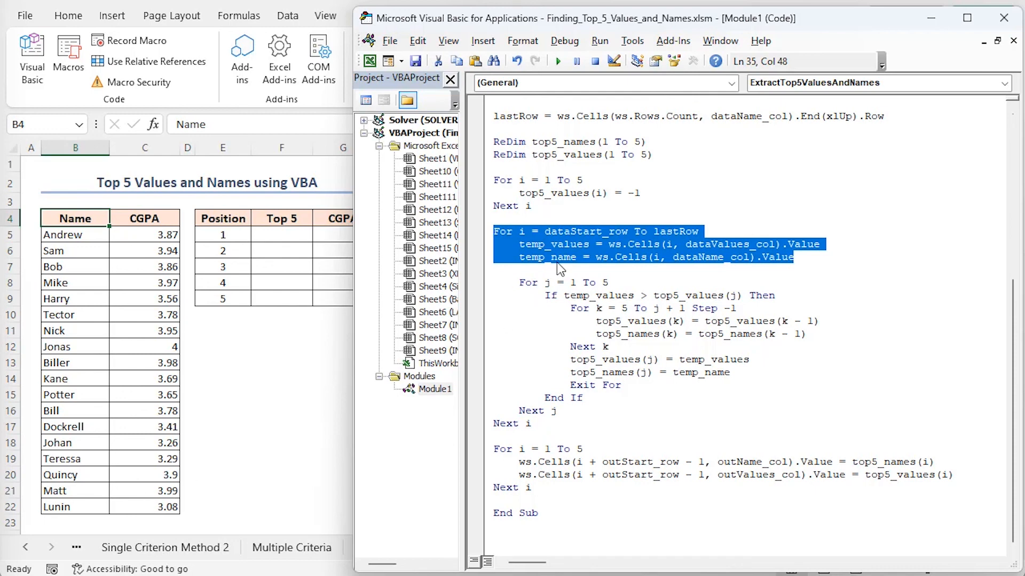
{"action": "left_click_drag", "start_coordinate": [518, 283], "coordinate": [556, 411]}
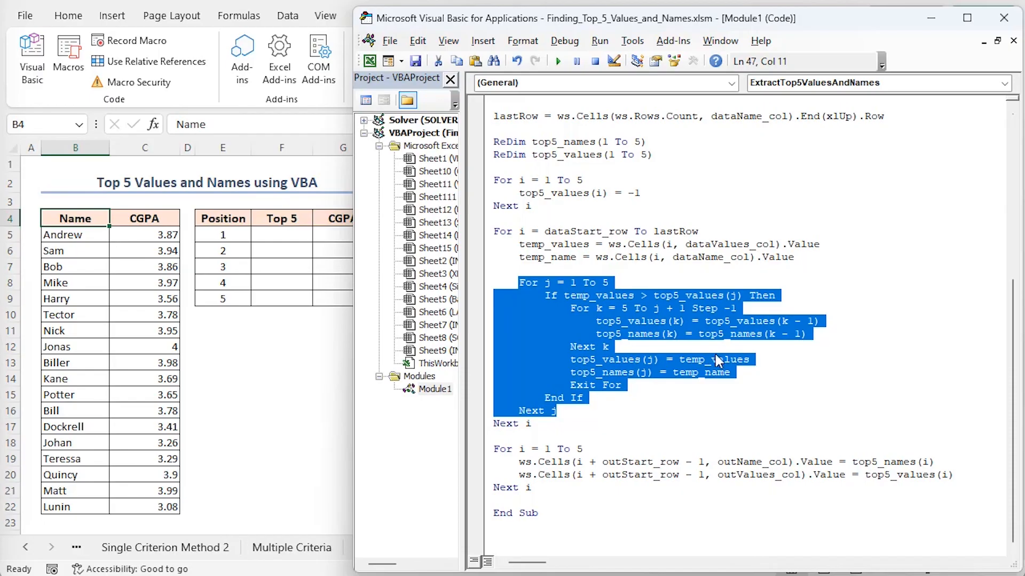
{"action": "left_click_drag", "start_coordinate": [493, 450], "coordinate": [547, 495]}
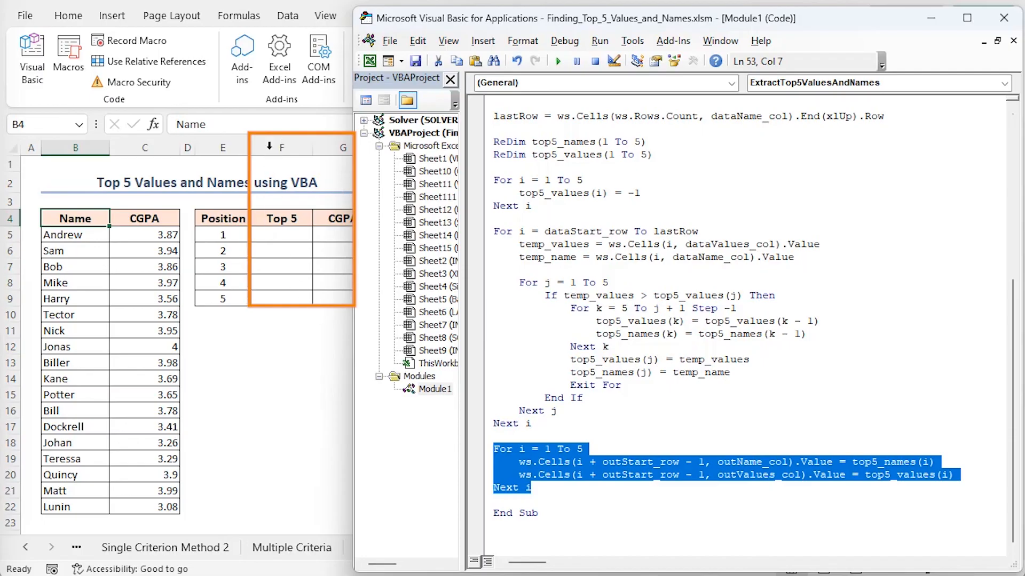
{"action": "left_click", "coordinate": [557, 507]}
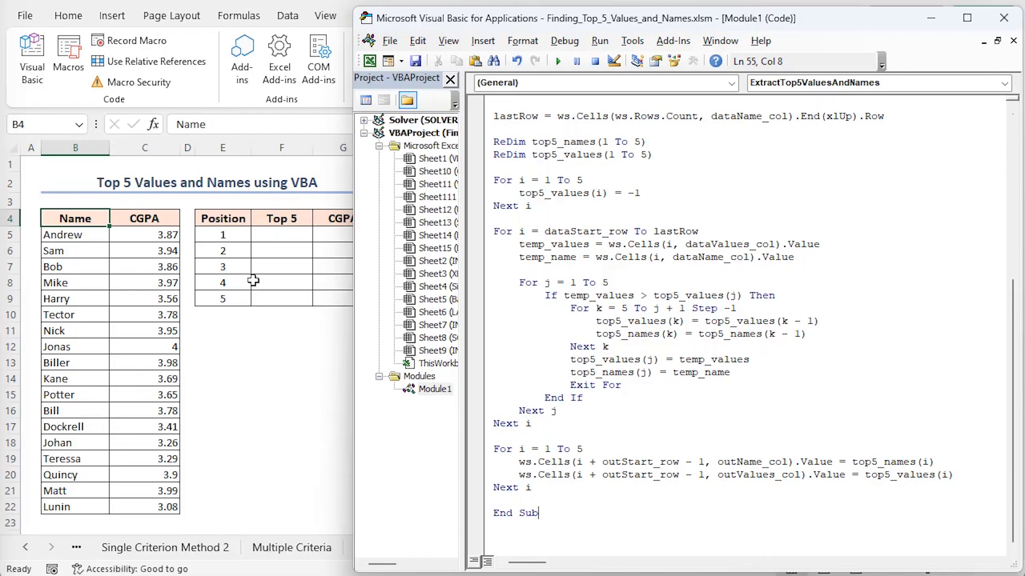
Run the ExtractTop5ValuesAndNames macro to fill the Top 5 and CGPA columns, and return to the worksheet.
{"action": "left_click", "coordinate": [558, 61]}
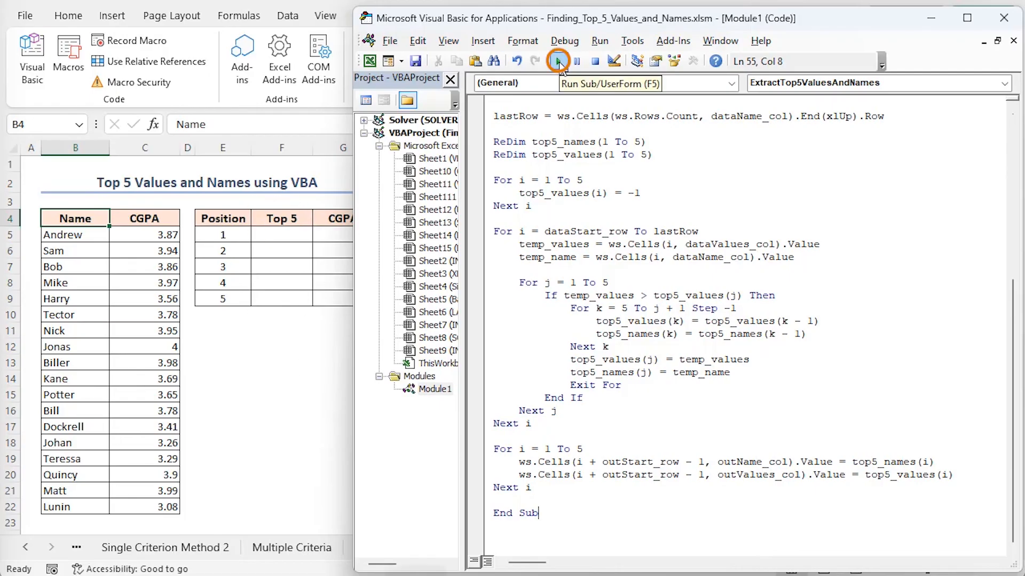
{"action": "left_click", "coordinate": [559, 62]}
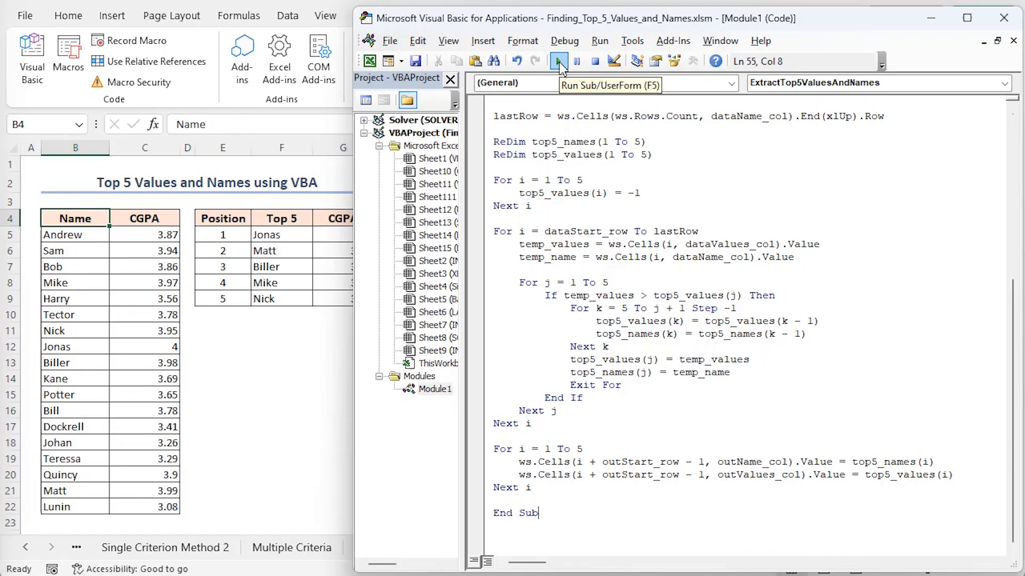
{"action": "left_click", "coordinate": [370, 62]}
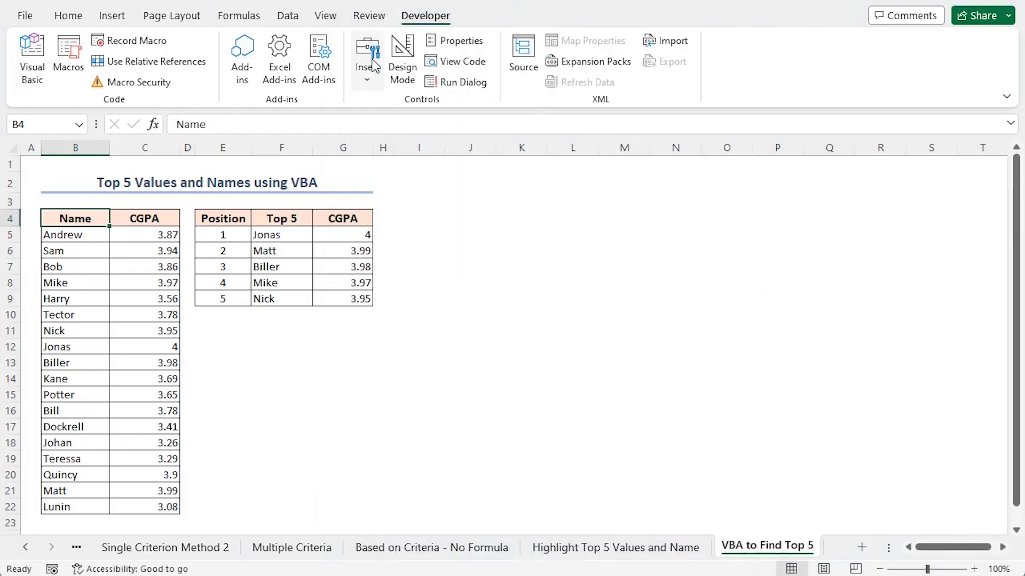